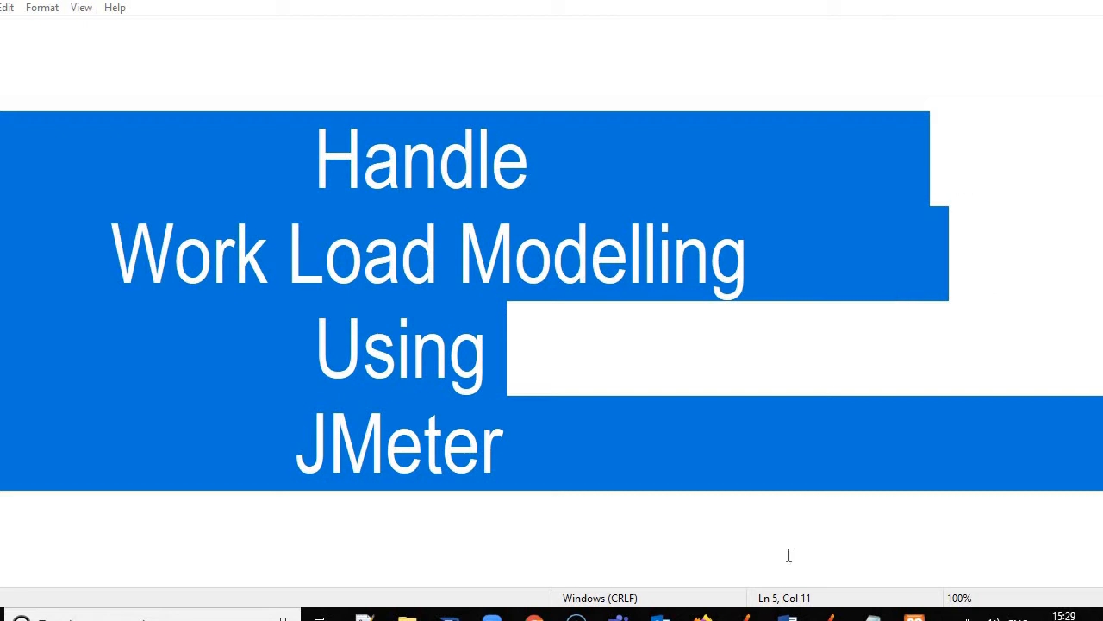
Switch to JMeter and add a Debug Sampler named Debug Sampler1 under the Recording Controller.
{"action": "left_click", "coordinate": [829, 615]}
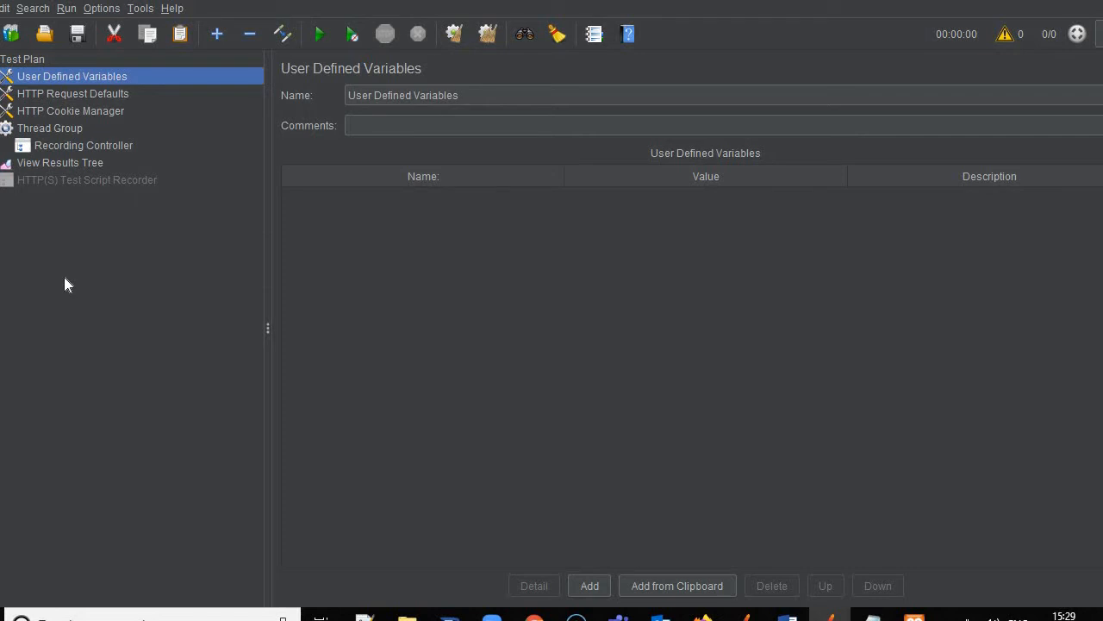
{"action": "left_click", "coordinate": [60, 147]}
{"action": "right_click", "coordinate": [59, 147]}
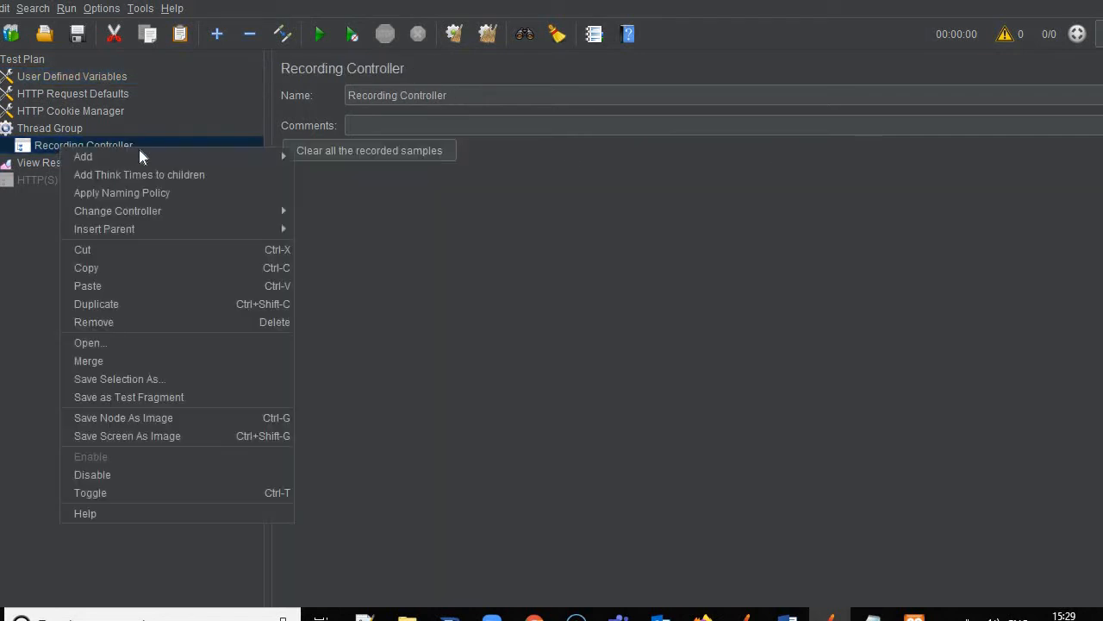
{"action": "mouse_move", "coordinate": [216, 157]}
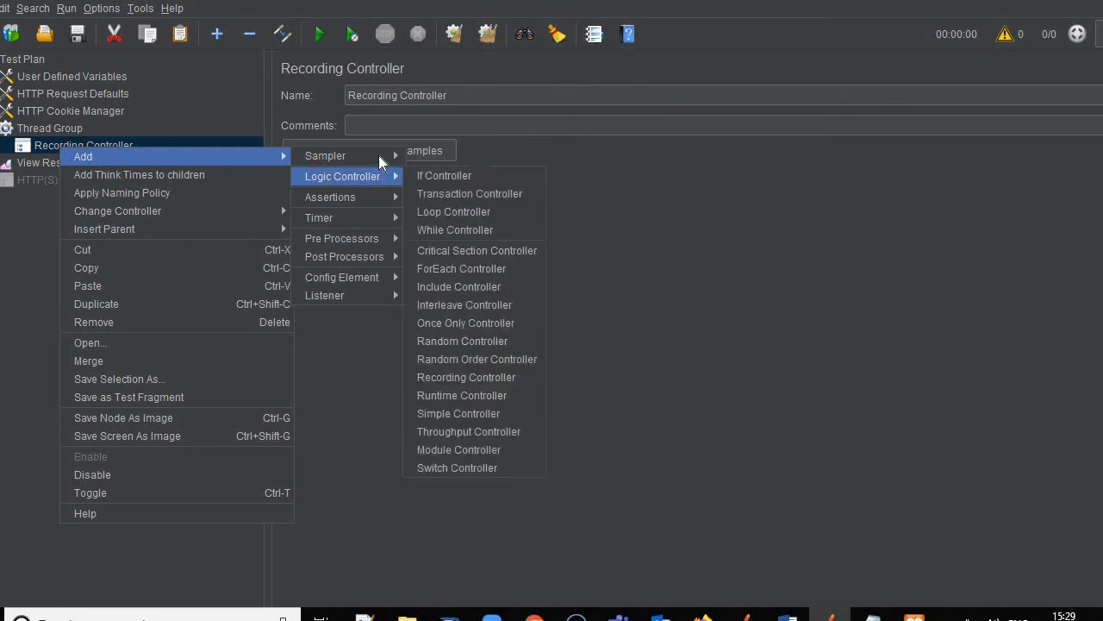
{"action": "mouse_move", "coordinate": [379, 157]}
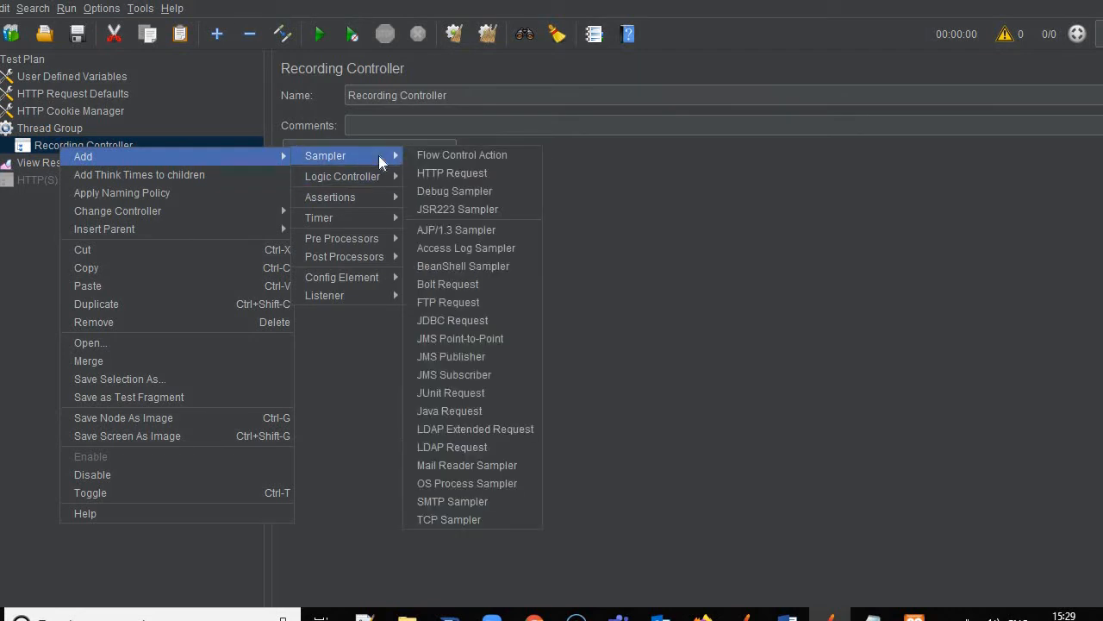
{"action": "left_click", "coordinate": [466, 190]}
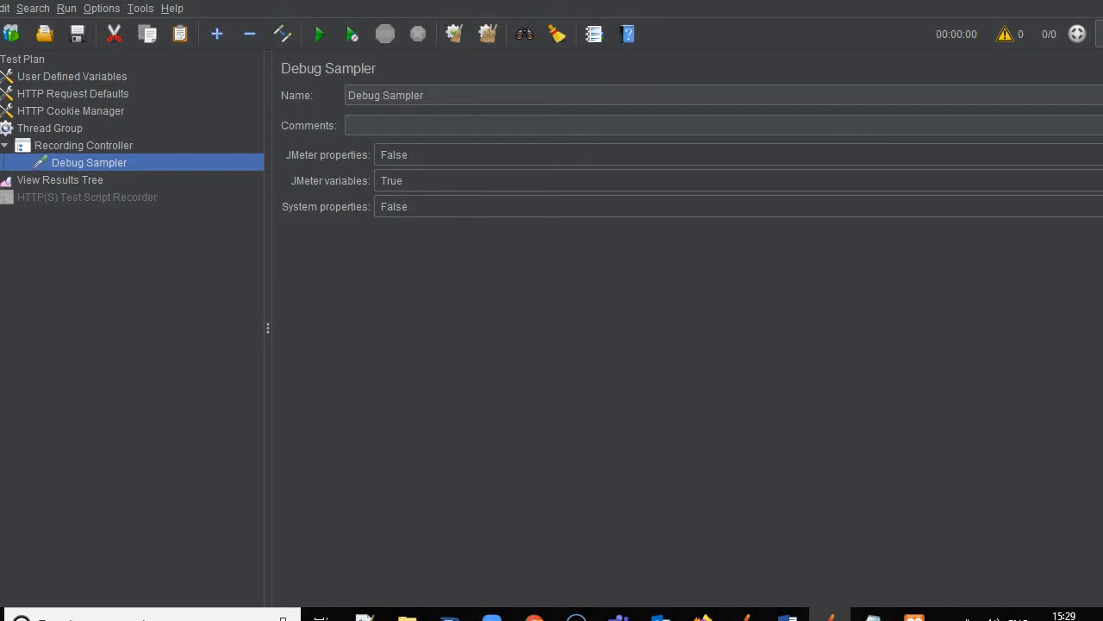
{"action": "left_click", "coordinate": [426, 96]}
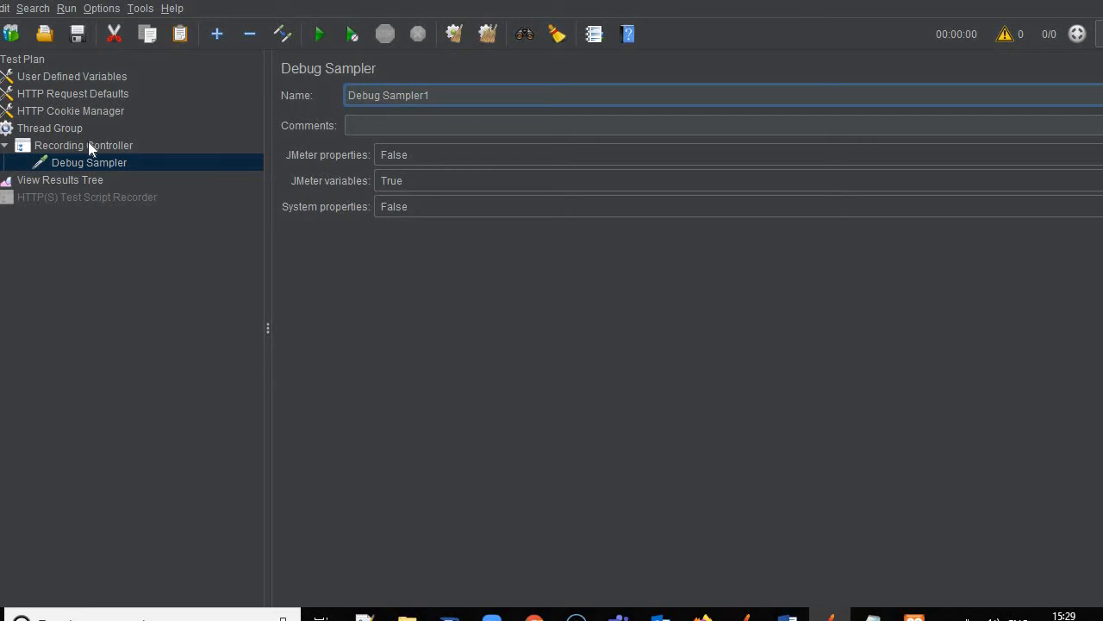
Copy the Thread Group and paste two copies of it into the Test Plan.
{"action": "left_click", "coordinate": [45, 127]}
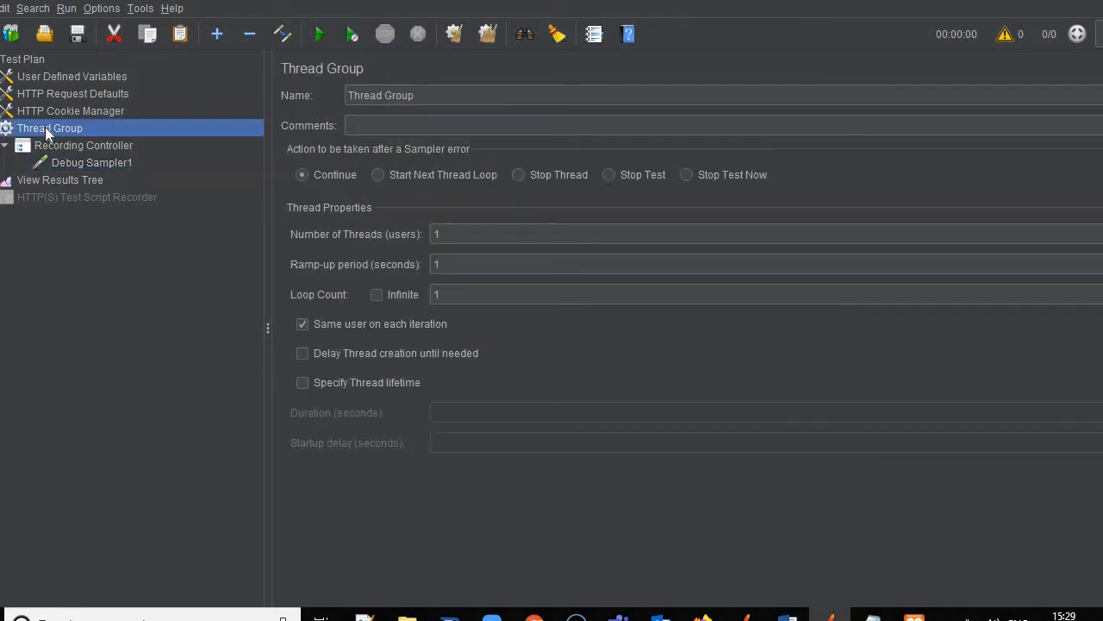
{"action": "left_click", "coordinate": [26, 62]}
{"action": "key", "text": "ctrl+v"}
{"action": "key", "text": "ctrl+v"}
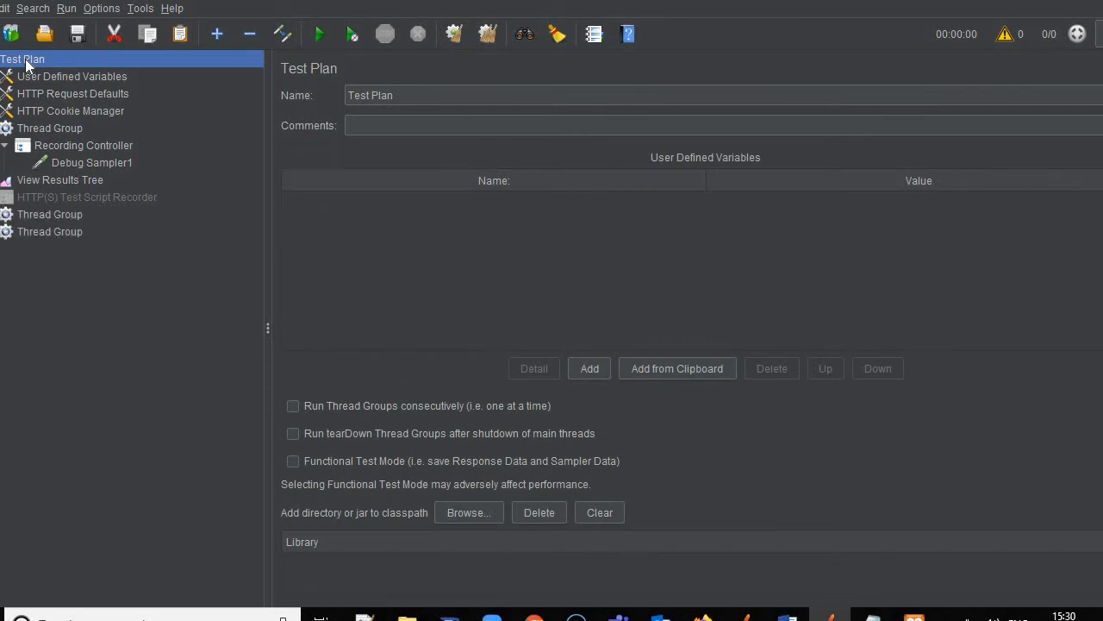
Move the two pasted thread groups up in the Test Plan so they sit directly above the original Thread Group.
{"action": "left_click_drag", "start_coordinate": [40, 214], "coordinate": [44, 172]}
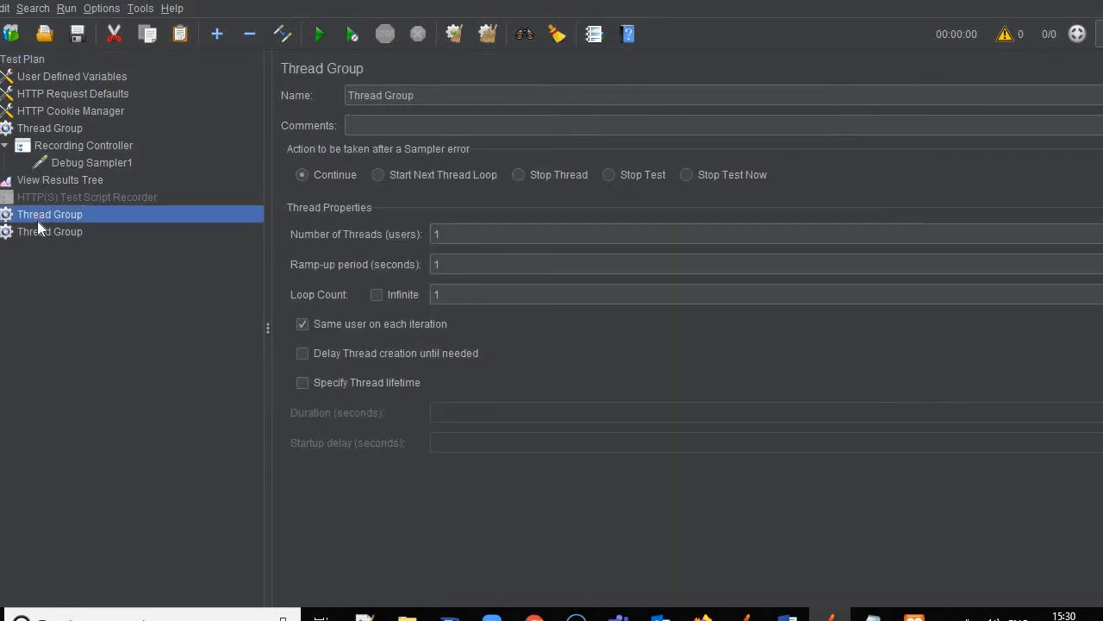
{"action": "left_click_drag", "start_coordinate": [34, 214], "coordinate": [33, 122]}
{"action": "left_click_drag", "start_coordinate": [42, 229], "coordinate": [42, 153]}
Rename the three thread groups, in tree order, Thread Group1, Thread Group2 and Thread Group3.
{"action": "left_click", "coordinate": [41, 130]}
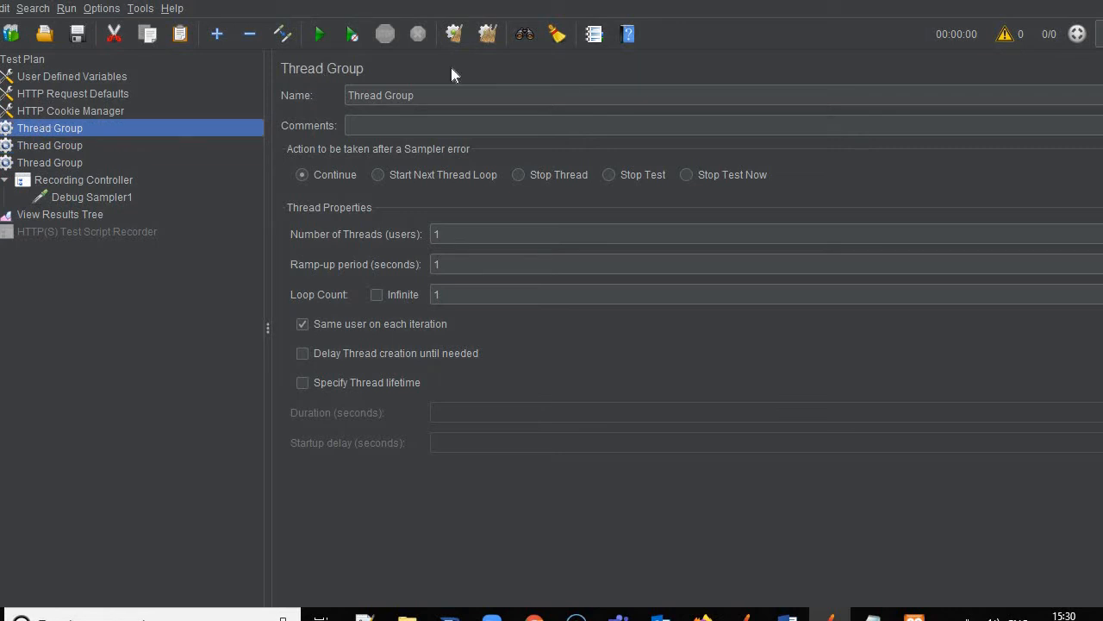
{"action": "left_click", "coordinate": [417, 96]}
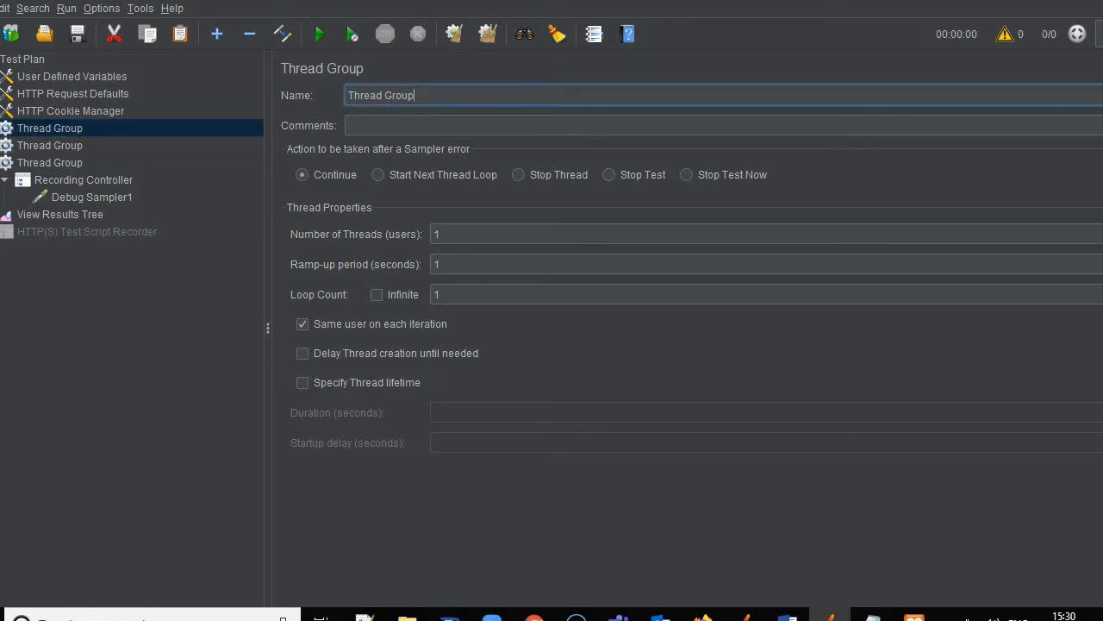
{"action": "type", "text": "1"}
{"action": "left_click", "coordinate": [71, 145]}
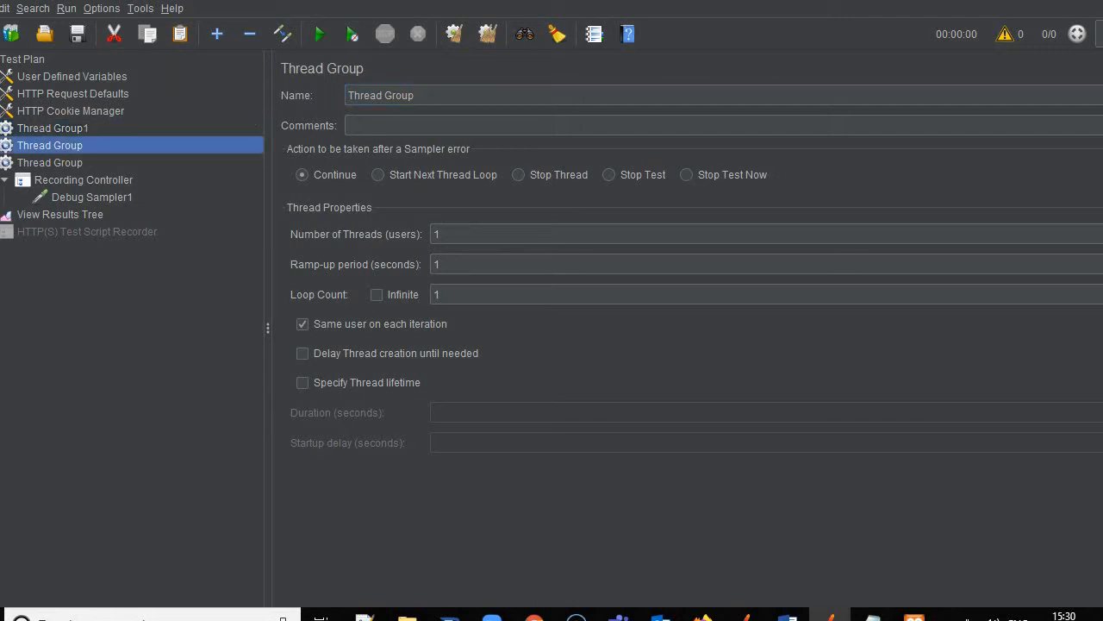
{"action": "left_click", "coordinate": [417, 95]}
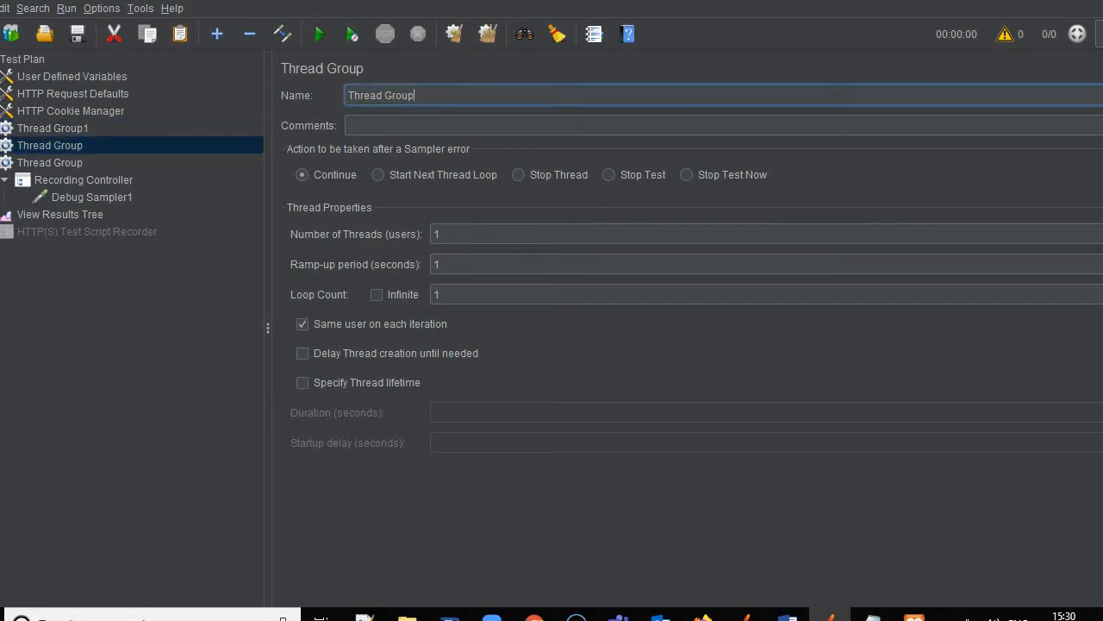
{"action": "type", "text": "2"}
{"action": "left_click", "coordinate": [51, 162]}
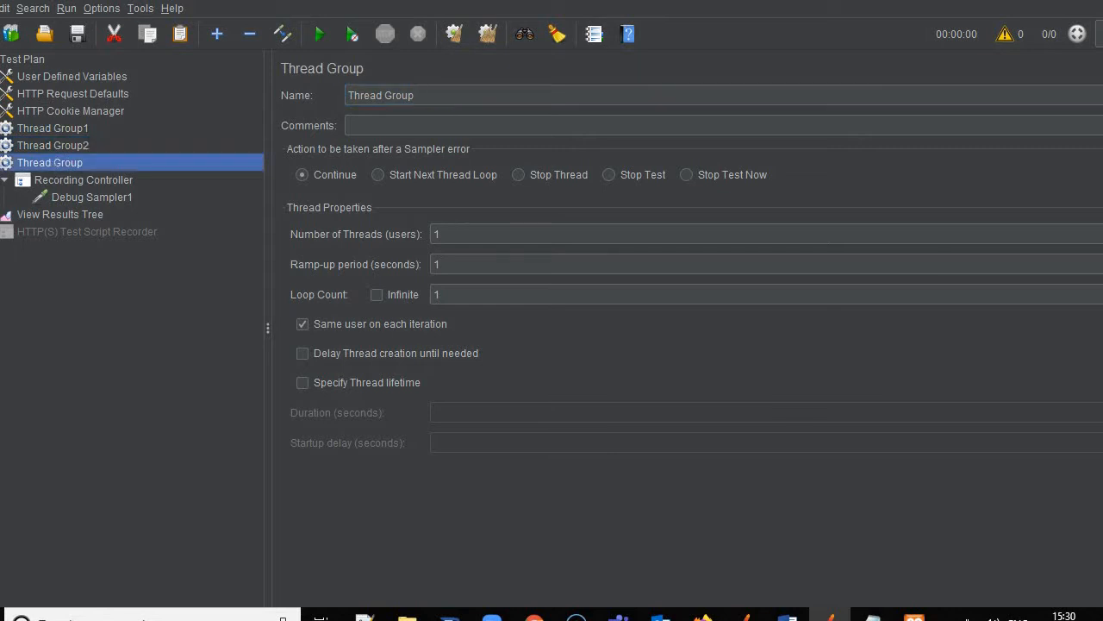
{"action": "left_click", "coordinate": [416, 95]}
{"action": "type", "text": "3"}
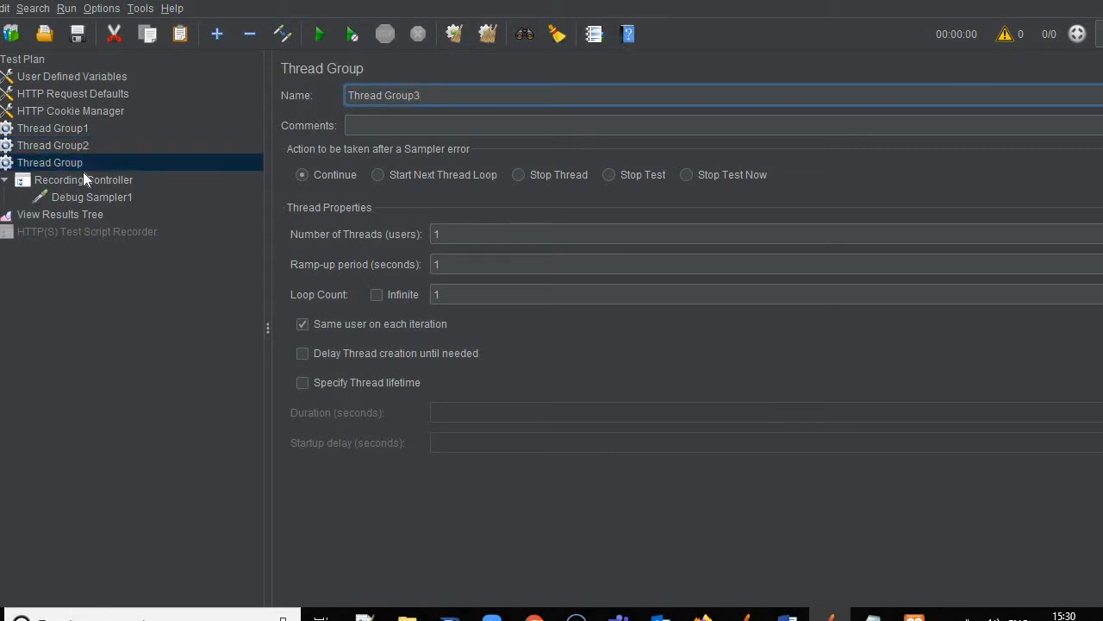
Set the number of threads for each thread group, with 4 for Thread Group1 and 10 for Thread Group3.
{"action": "left_click", "coordinate": [67, 129]}
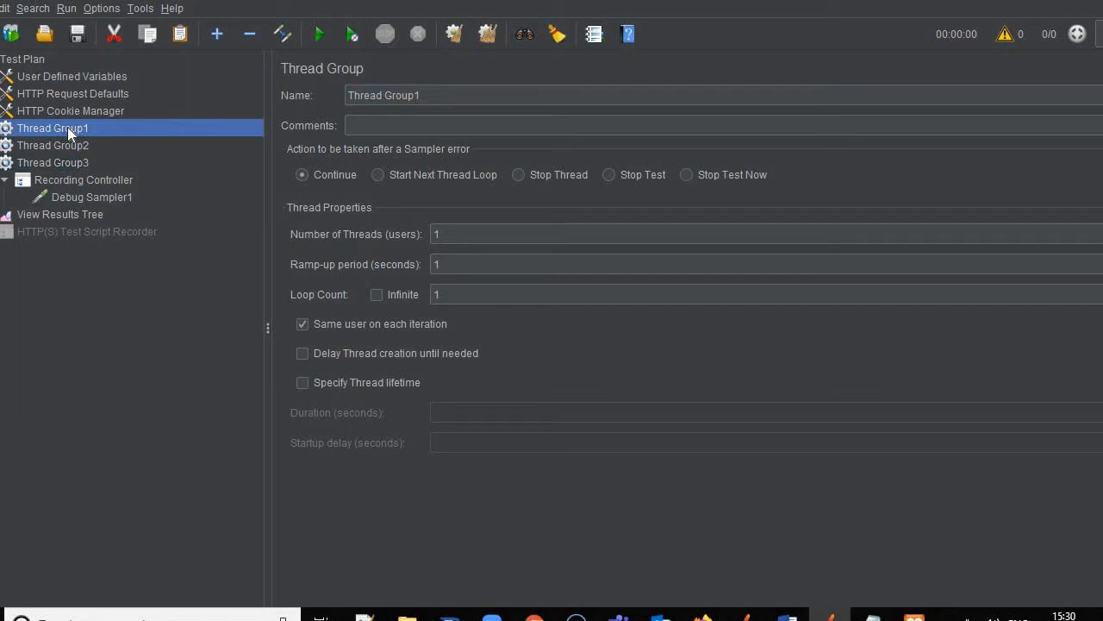
{"action": "double_click", "coordinate": [433, 233]}
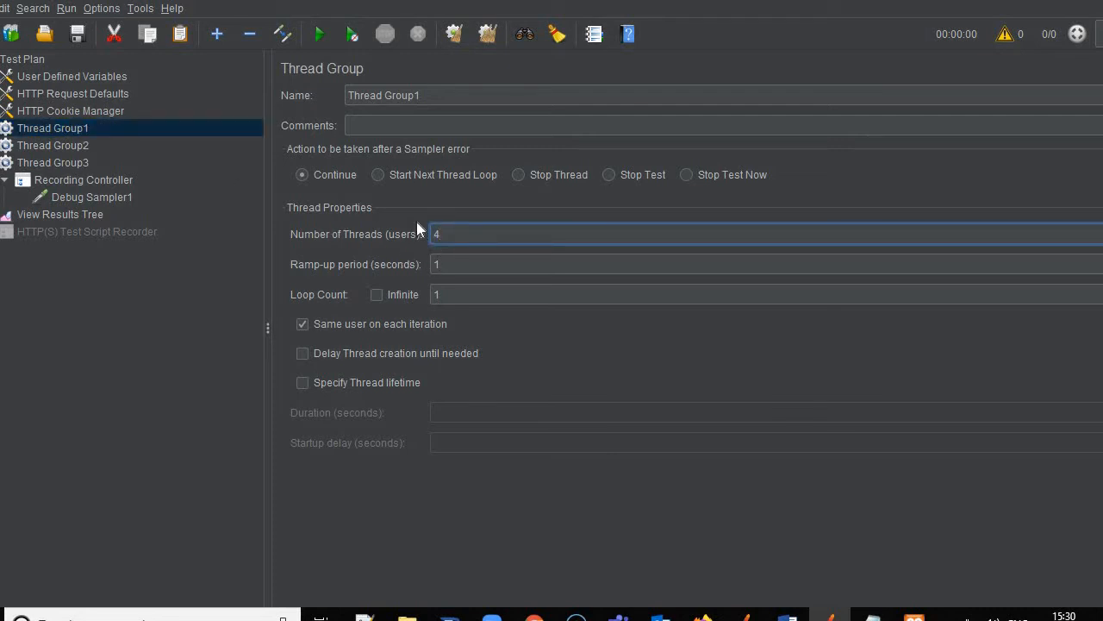
{"action": "left_click", "coordinate": [56, 144]}
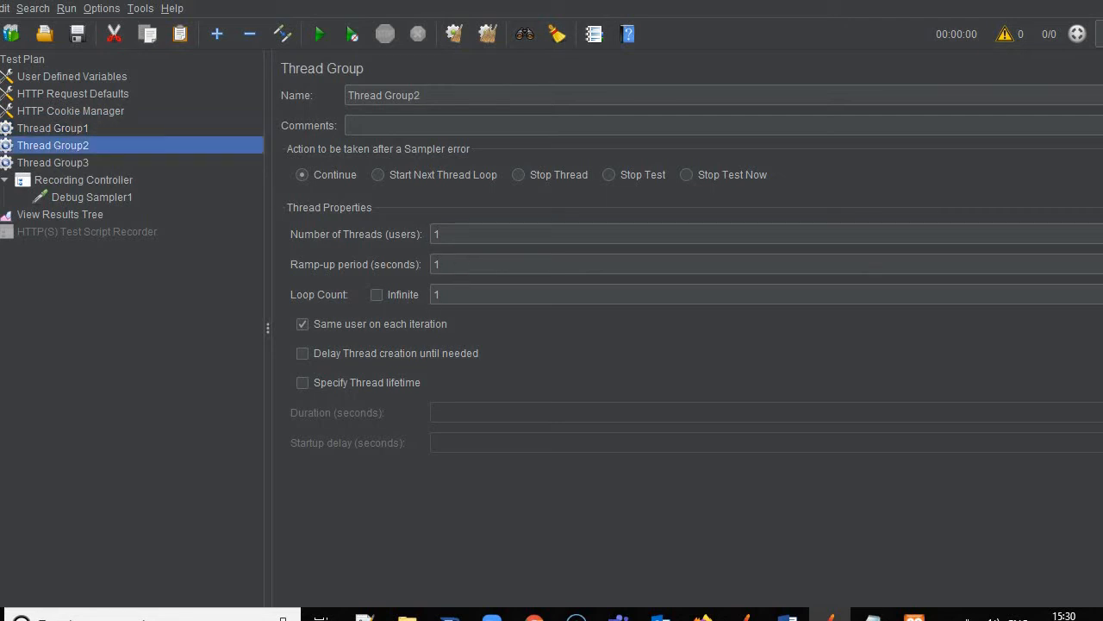
{"action": "double_click", "coordinate": [435, 234]}
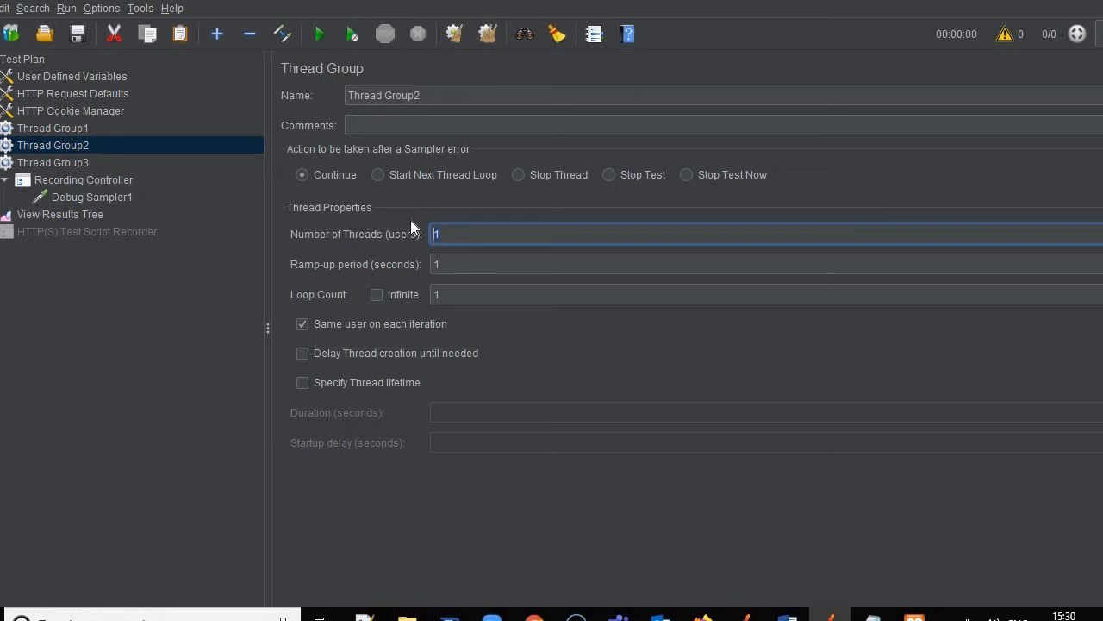
{"action": "left_click", "coordinate": [57, 160]}
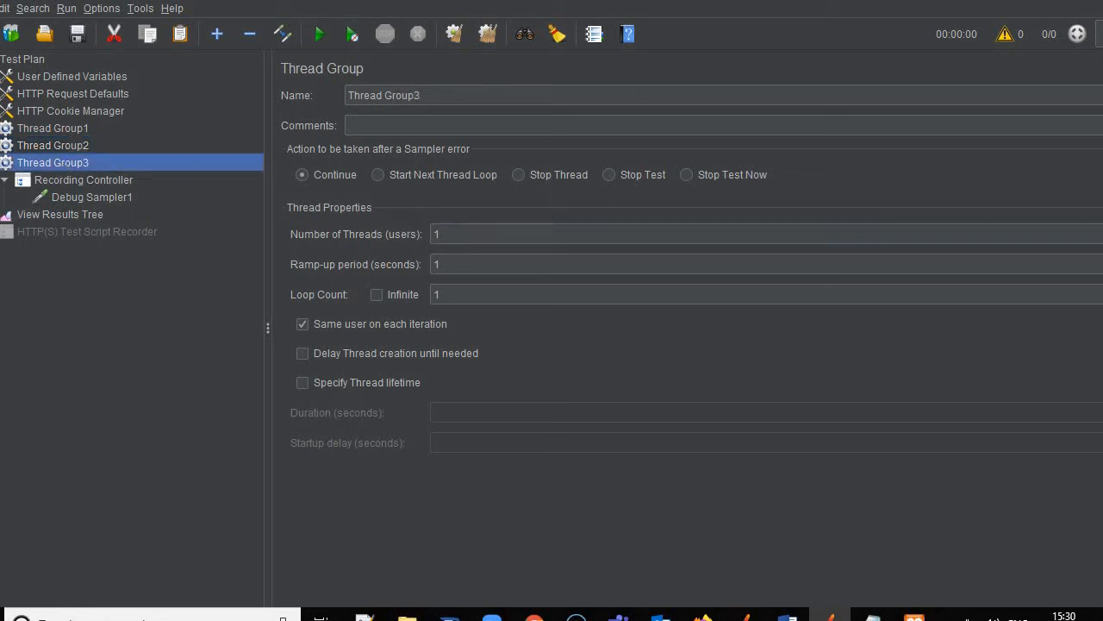
{"action": "left_click_drag", "start_coordinate": [443, 234], "coordinate": [433, 233]}
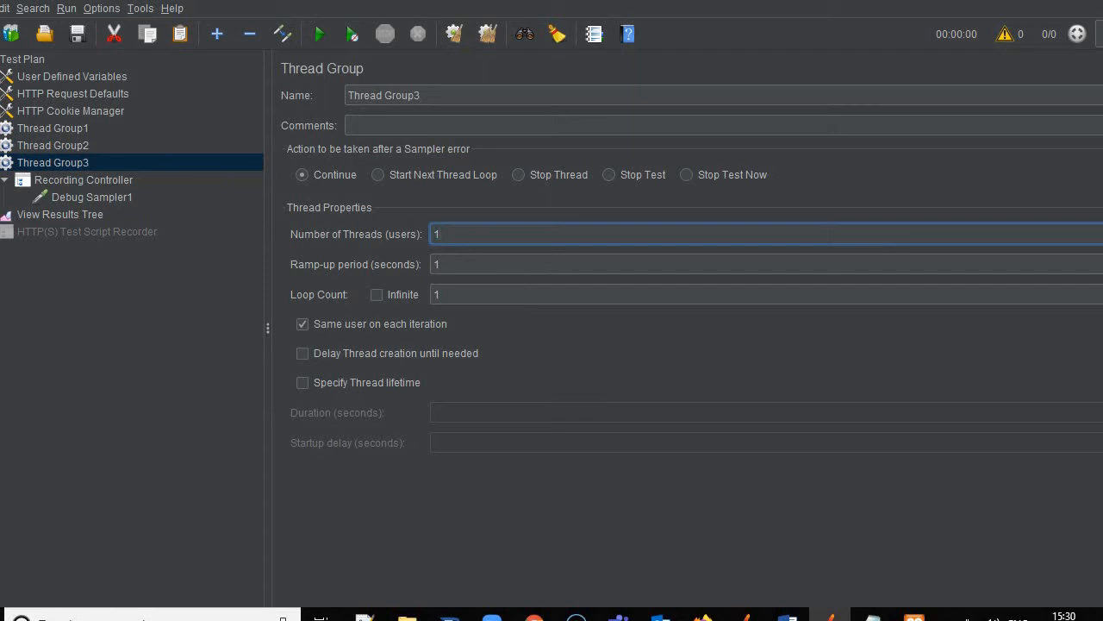
{"action": "type", "text": "0"}
Copy Thread Group3's Recording Controller with its sampler into Thread Group1 and Thread Group2, and expand the copy in Thread Group1.
{"action": "left_click", "coordinate": [64, 128]}
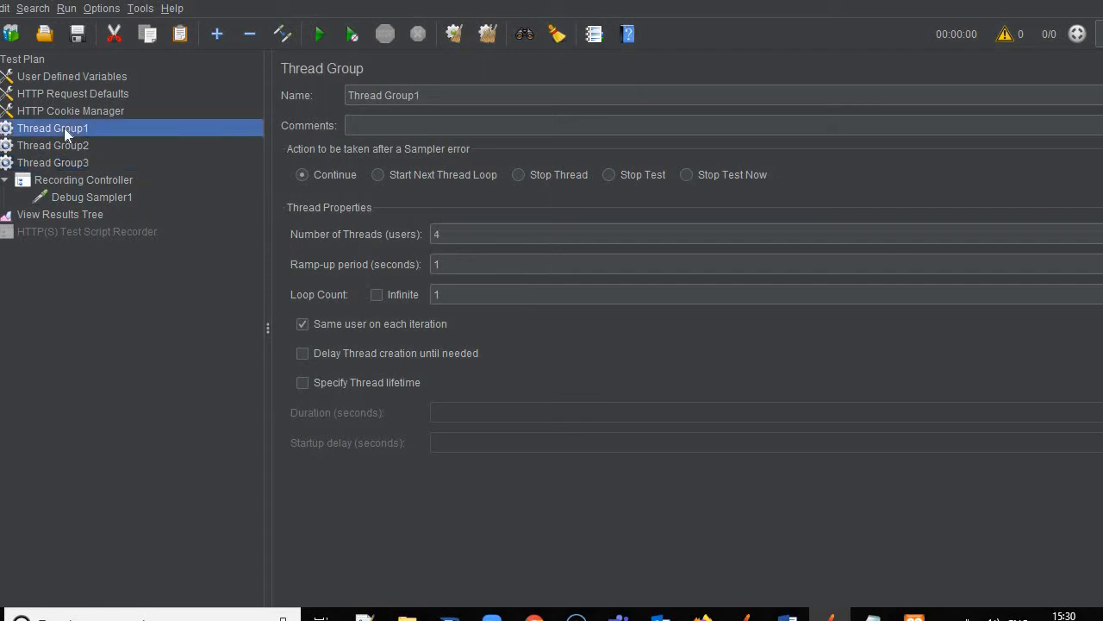
{"action": "key", "text": "Down"}
{"action": "key", "text": "Down"}
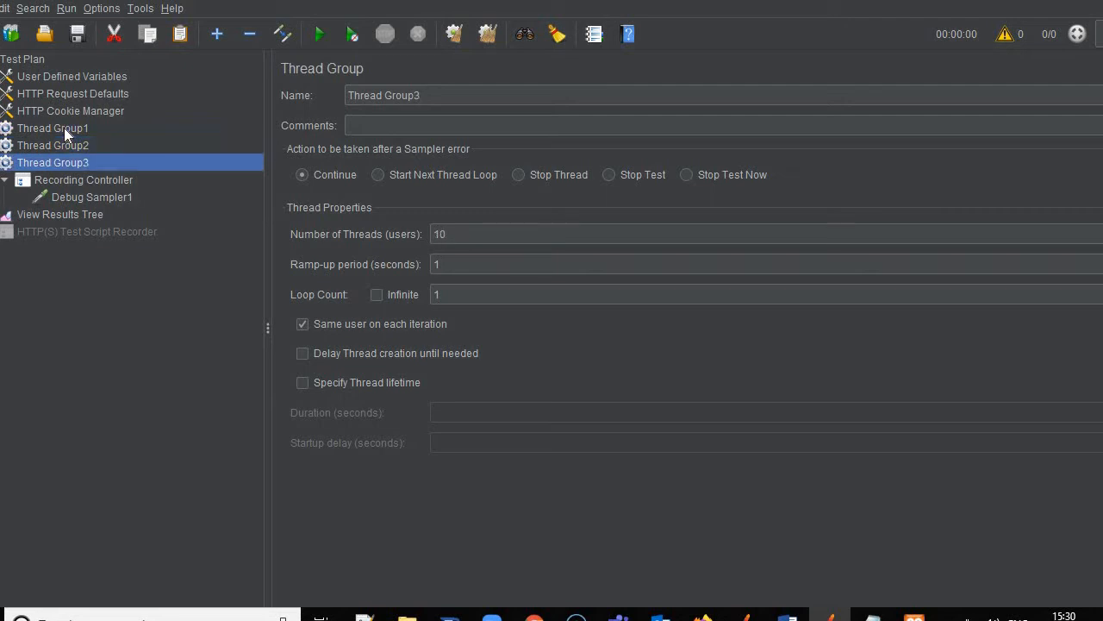
{"action": "key", "text": "Up"}
{"action": "key", "text": "Up"}
{"action": "key", "text": "ctrl+v"}
{"action": "key", "text": "Down"}
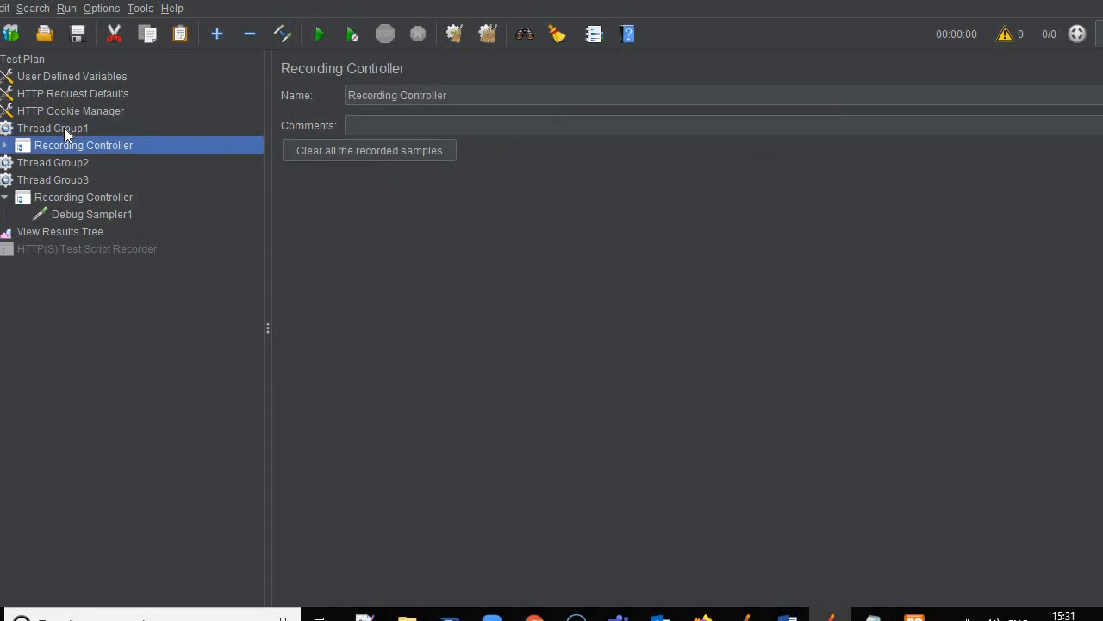
{"action": "key", "text": "Down"}
{"action": "key", "text": "ctrl+v"}
{"action": "key", "text": "Up"}
{"action": "key", "text": "Right"}
{"action": "key", "text": "Down"}
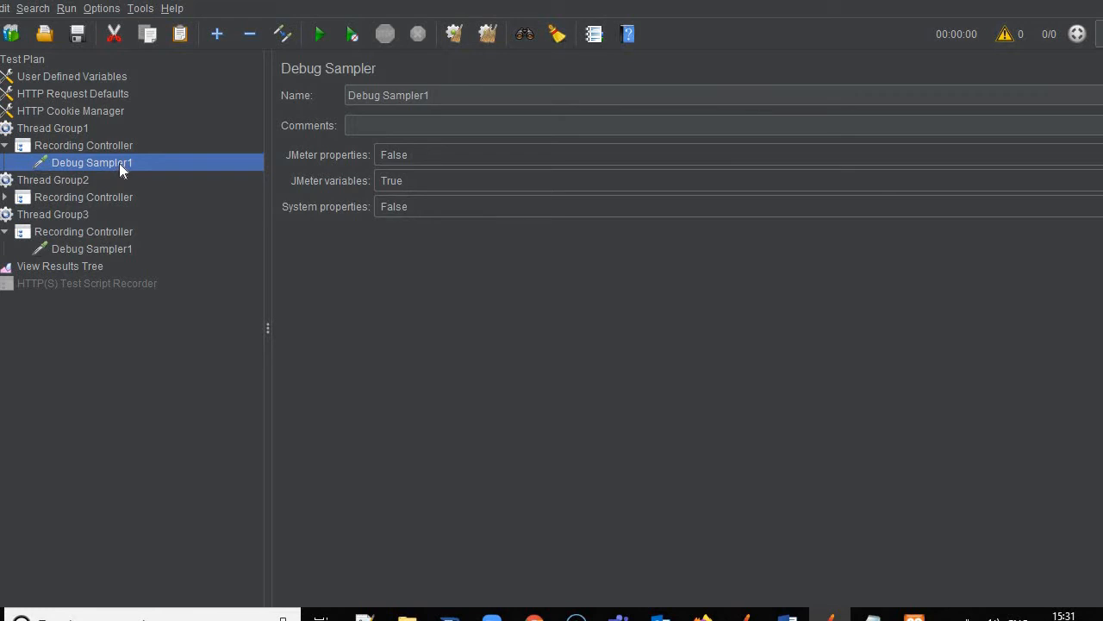
Rename the sampler under Thread Group2 to Debug Sampler2 and the one under Thread Group3 to Debug Sampler3.
{"action": "left_click", "coordinate": [83, 197]}
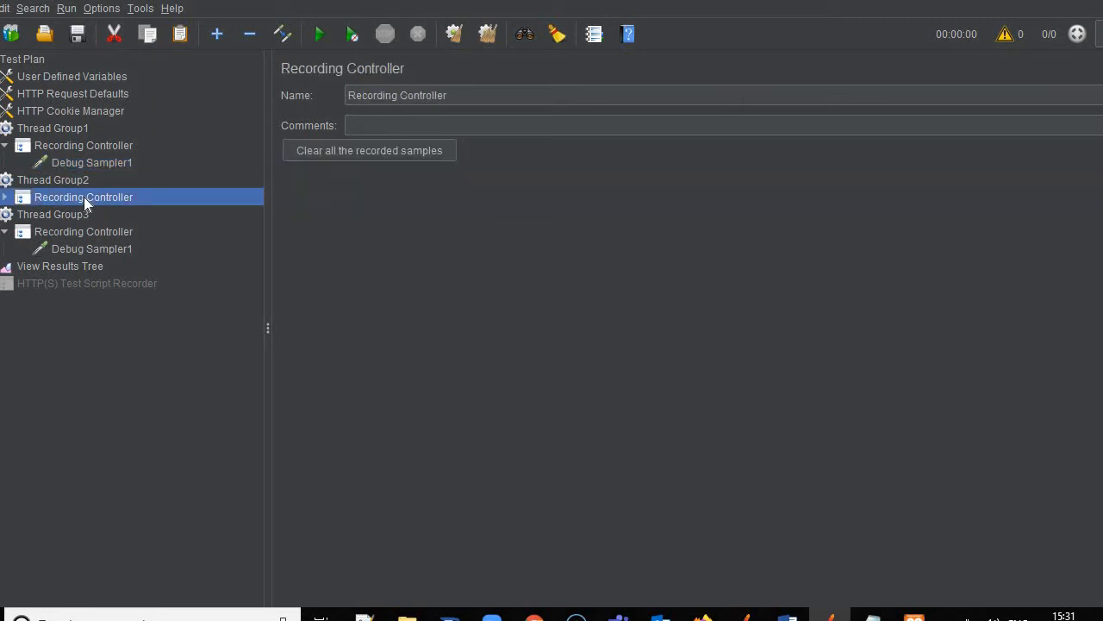
{"action": "double_click", "coordinate": [83, 197]}
{"action": "key", "text": "Down"}
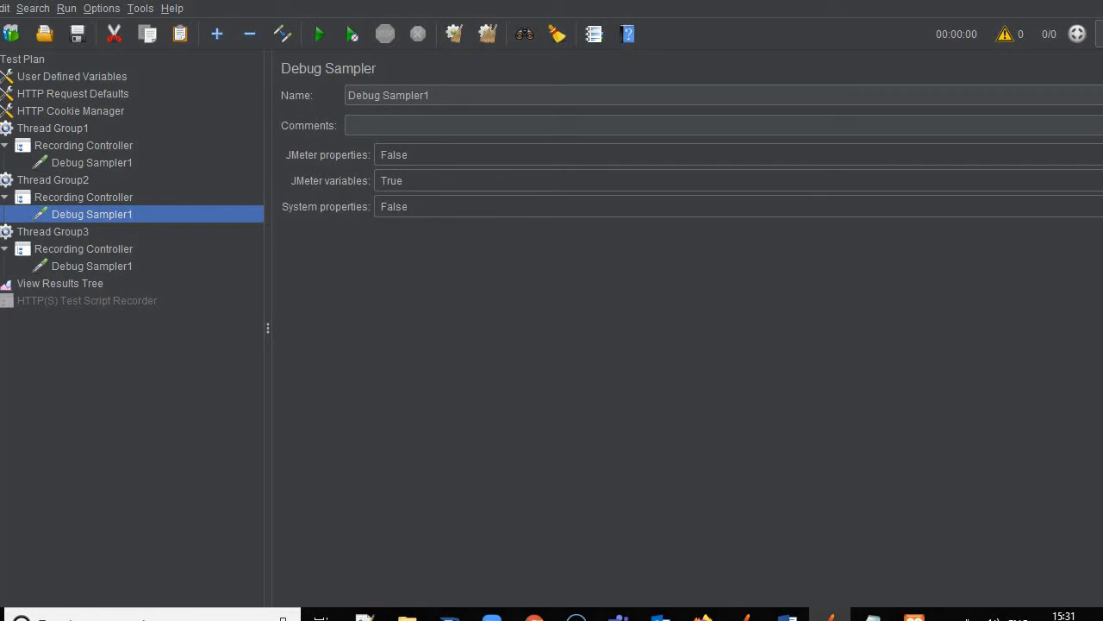
{"action": "left_click", "coordinate": [430, 96]}
{"action": "key", "text": "BackSpace"}
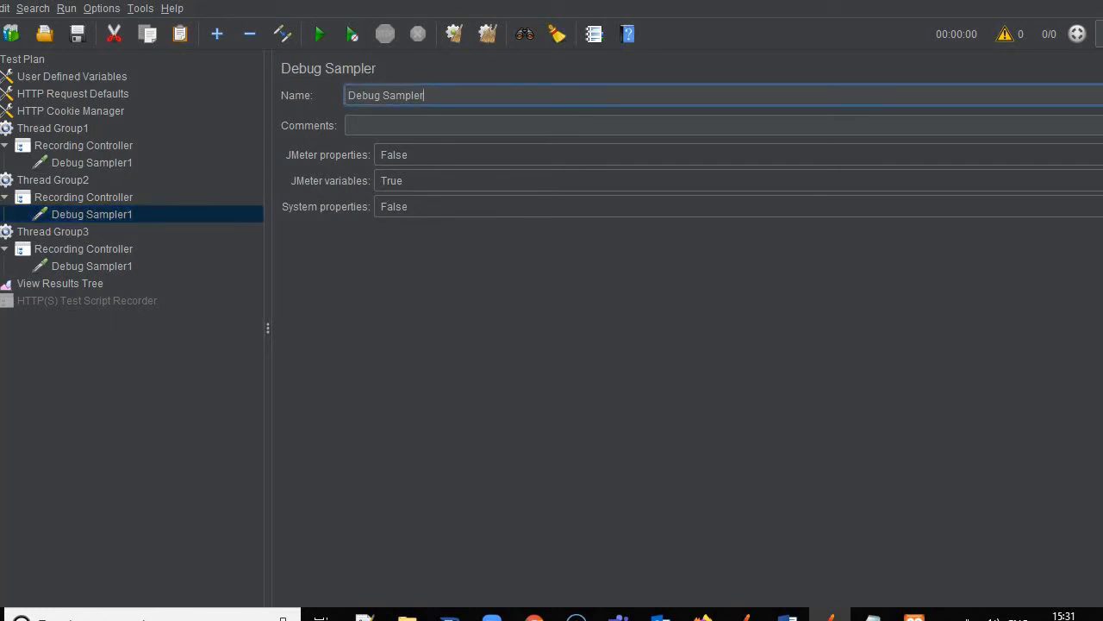
{"action": "type", "text": "2"}
{"action": "left_click", "coordinate": [84, 266]}
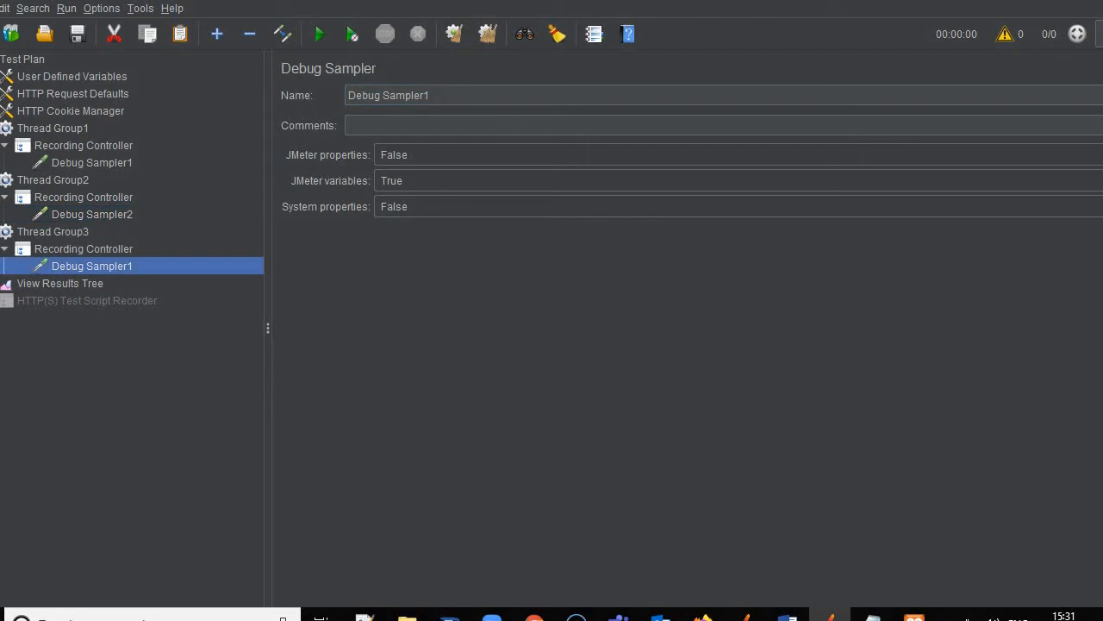
{"action": "left_click", "coordinate": [443, 96]}
{"action": "key", "text": "BackSpace"}
{"action": "type", "text": "3"}
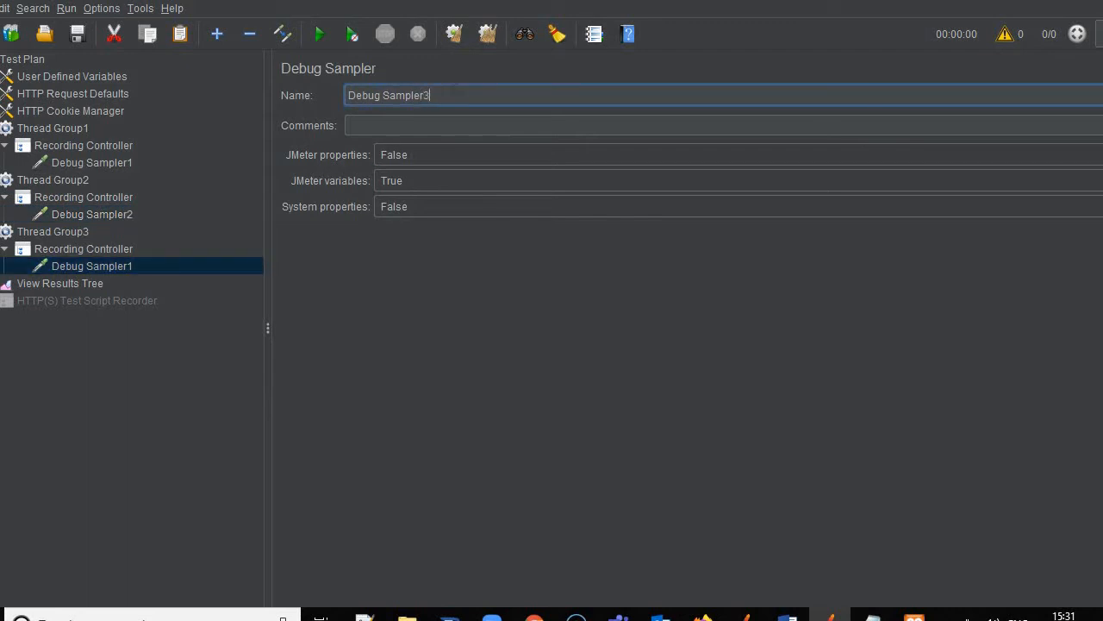
Add a Transaction Controller to Thread Group1.
{"action": "left_click", "coordinate": [89, 150]}
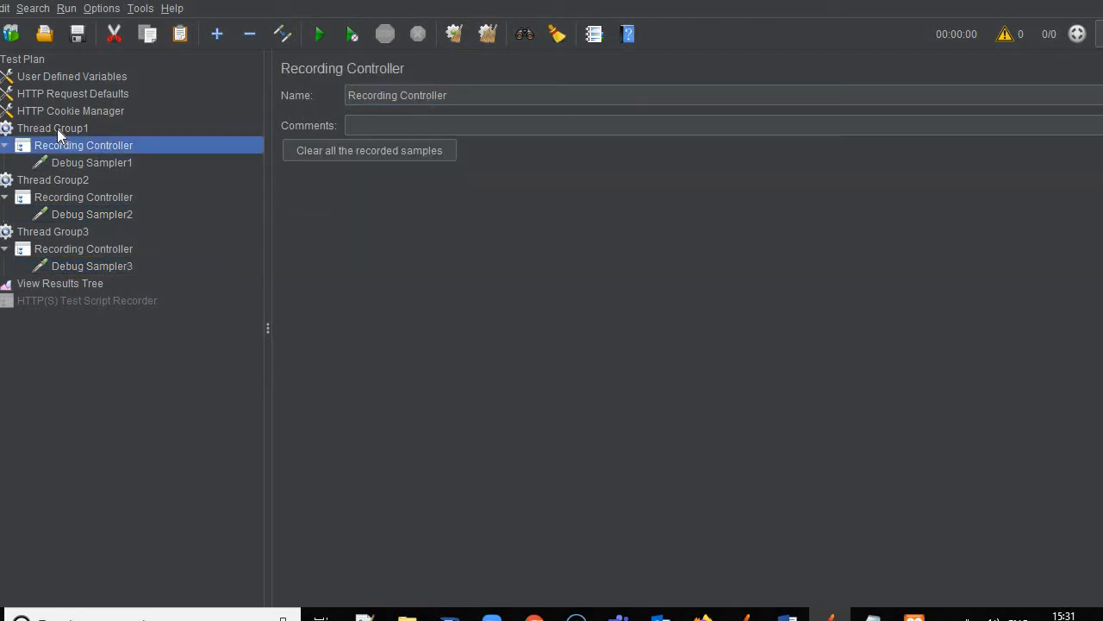
{"action": "left_click", "coordinate": [57, 129]}
{"action": "right_click", "coordinate": [57, 129]}
{"action": "mouse_move", "coordinate": [201, 145]}
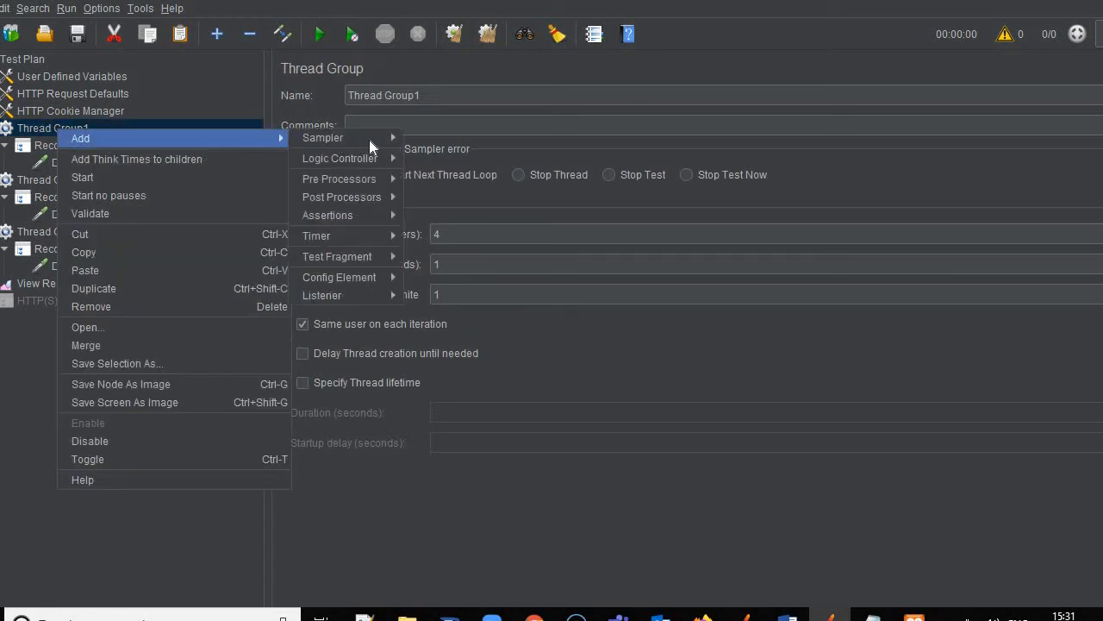
{"action": "mouse_move", "coordinate": [369, 140]}
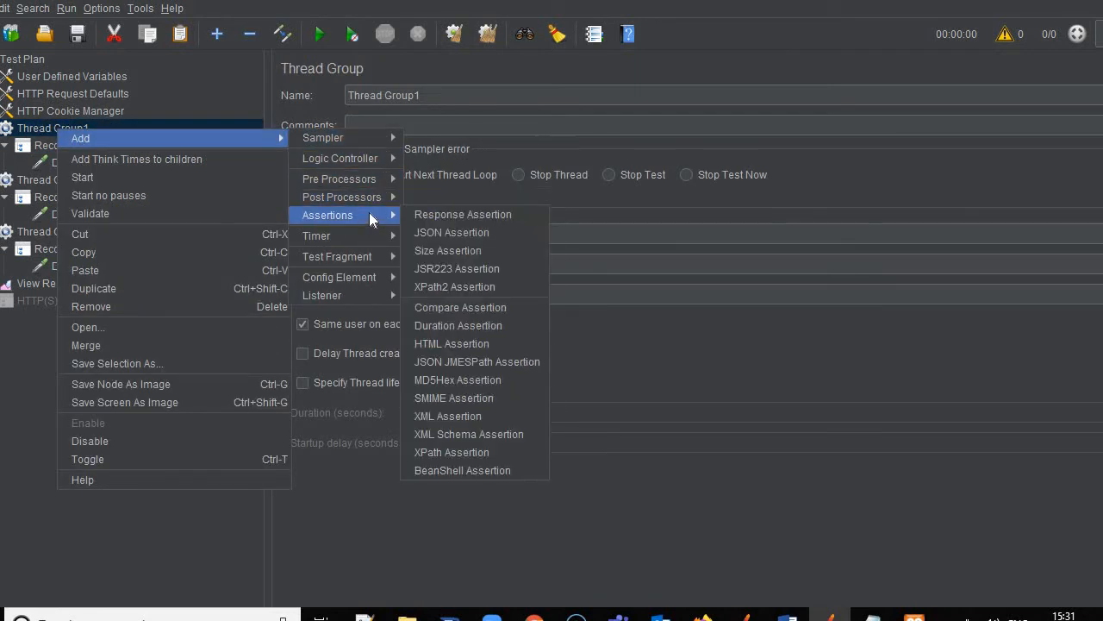
{"action": "mouse_move", "coordinate": [369, 162]}
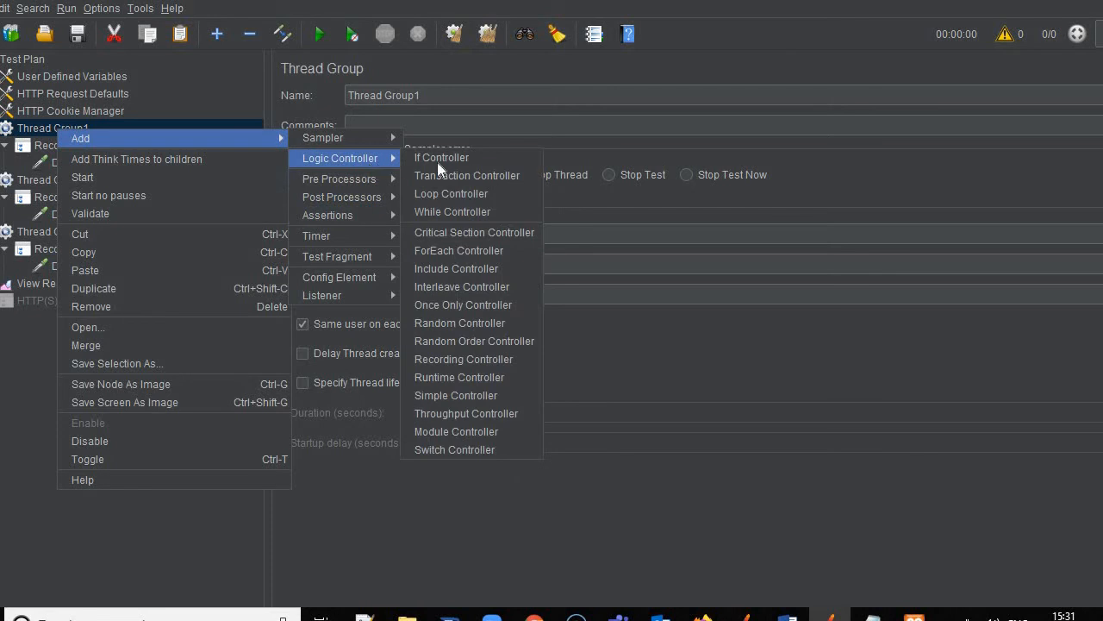
{"action": "left_click", "coordinate": [479, 176]}
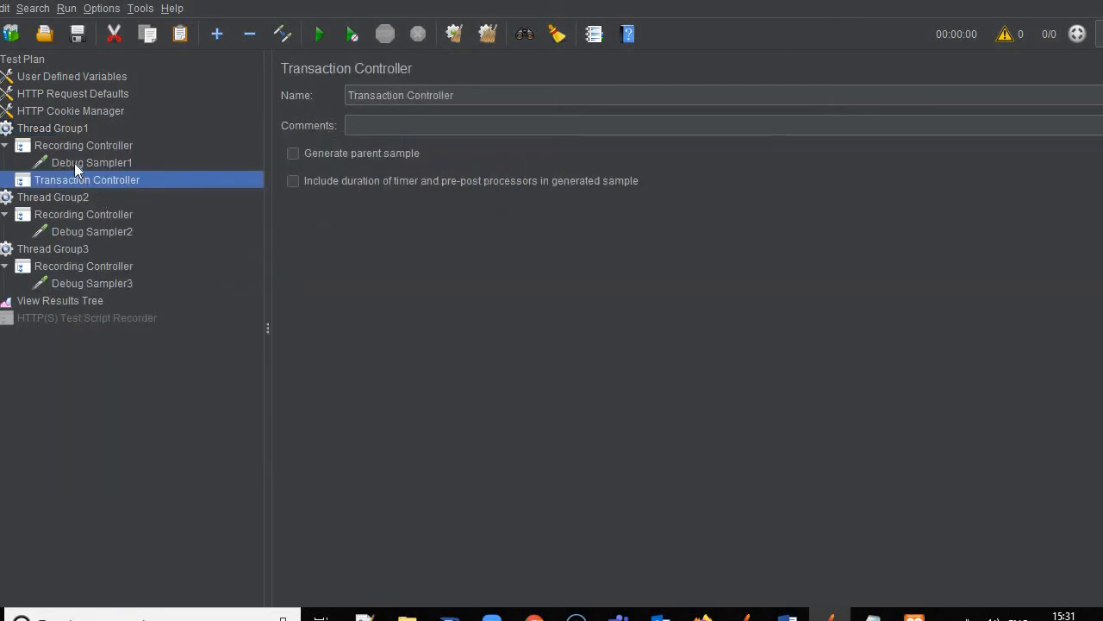
Move Debug Sampler1 into Thread Group1's Transaction Controller and remove the emptied Recording Controller.
{"action": "left_click_drag", "start_coordinate": [74, 162], "coordinate": [79, 179]}
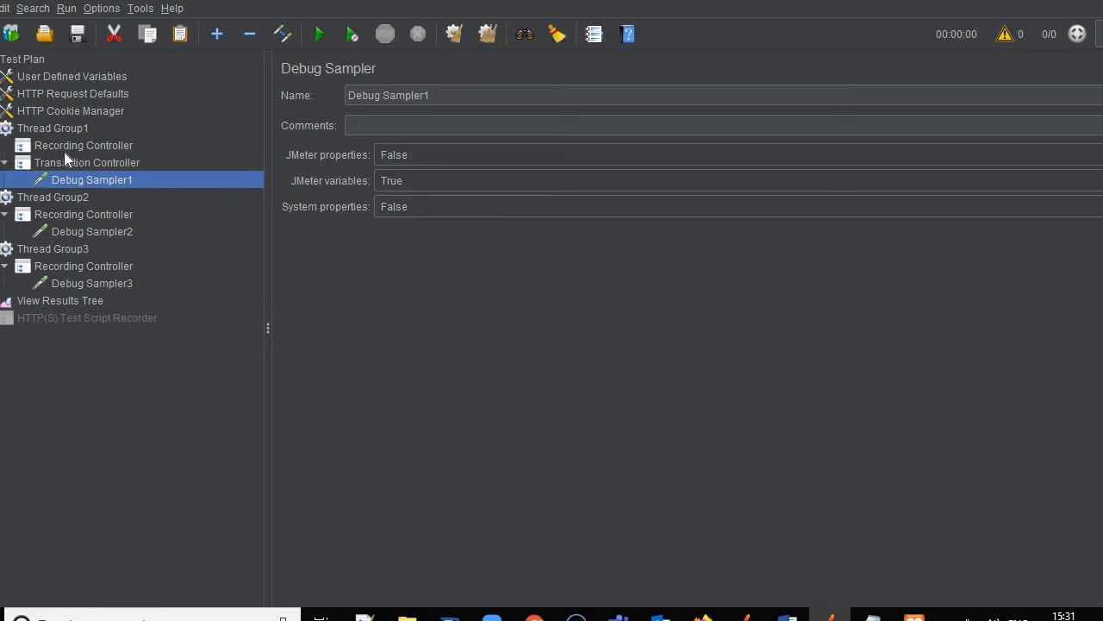
{"action": "left_click", "coordinate": [62, 151]}
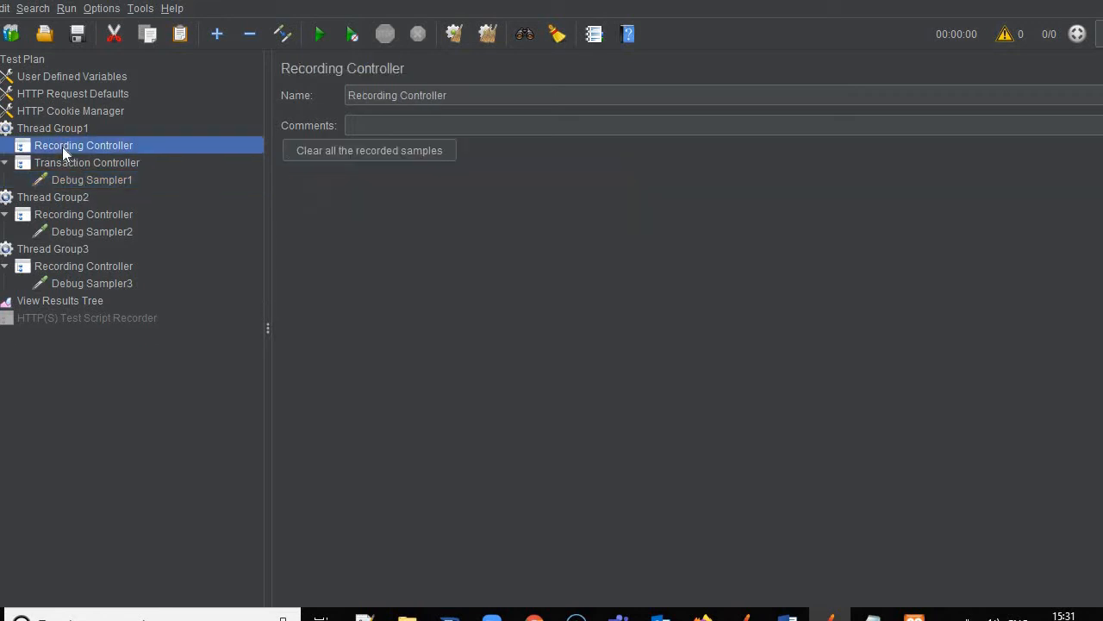
{"action": "right_click", "coordinate": [62, 147]}
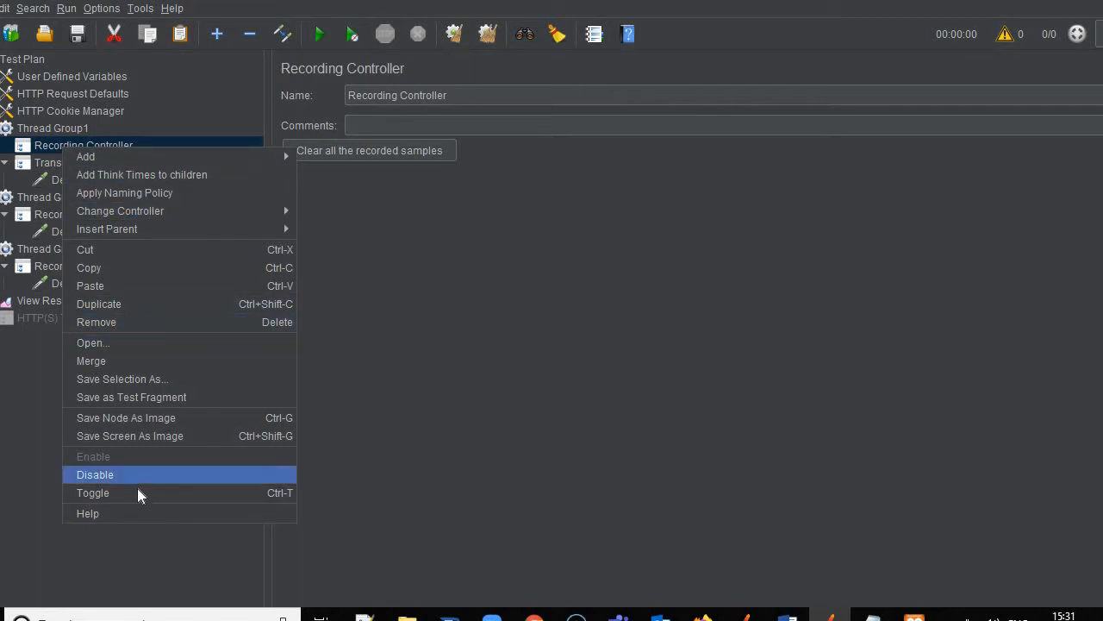
{"action": "left_click", "coordinate": [140, 321]}
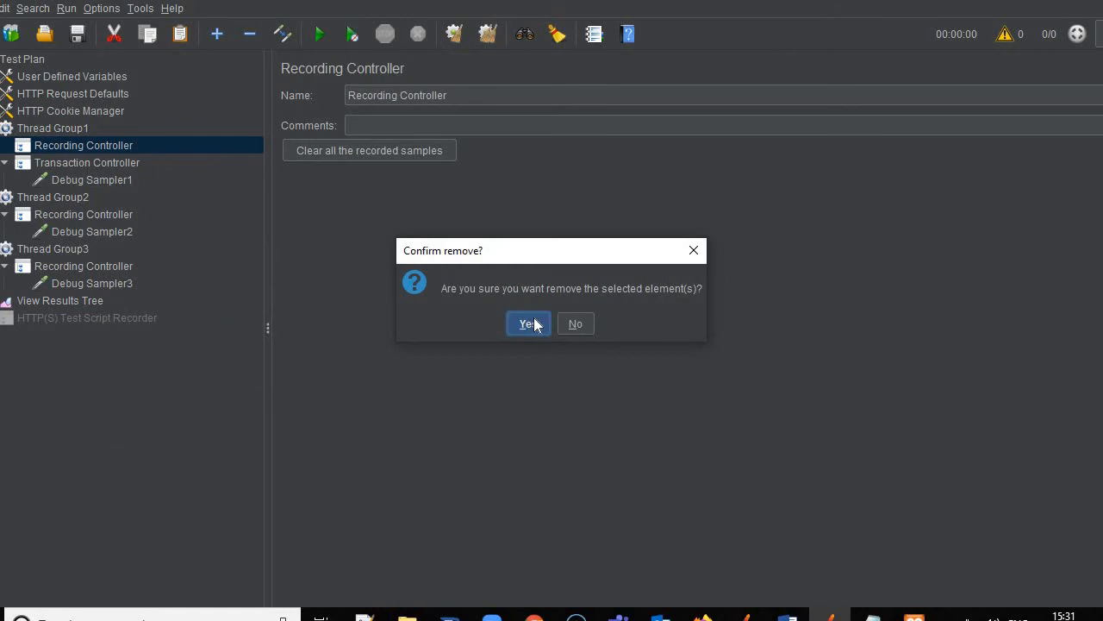
{"action": "left_click", "coordinate": [527, 324]}
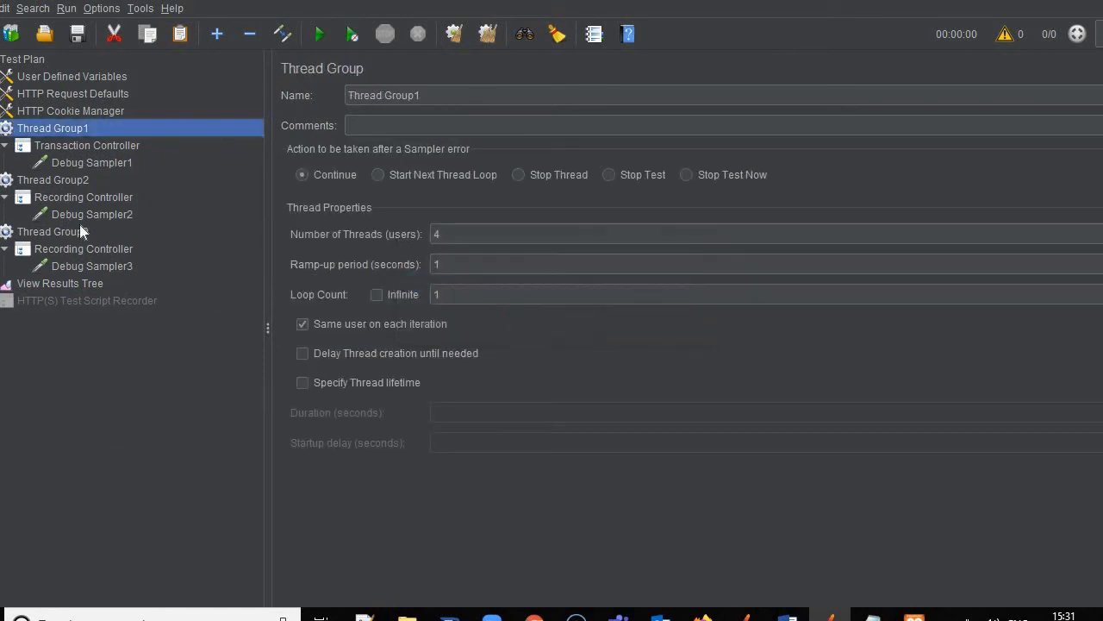
Add a Transaction Controller to Thread Group2 and move Debug Sampler2 into it.
{"action": "left_click", "coordinate": [50, 177]}
{"action": "right_click", "coordinate": [51, 178]}
{"action": "mouse_move", "coordinate": [223, 185]}
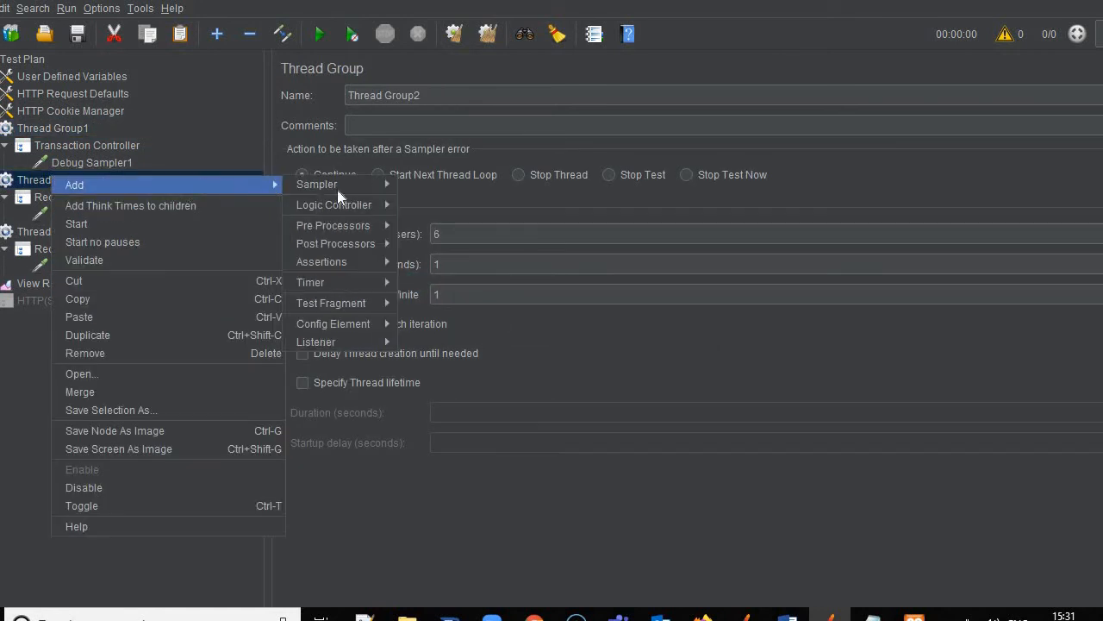
{"action": "mouse_move", "coordinate": [384, 208]}
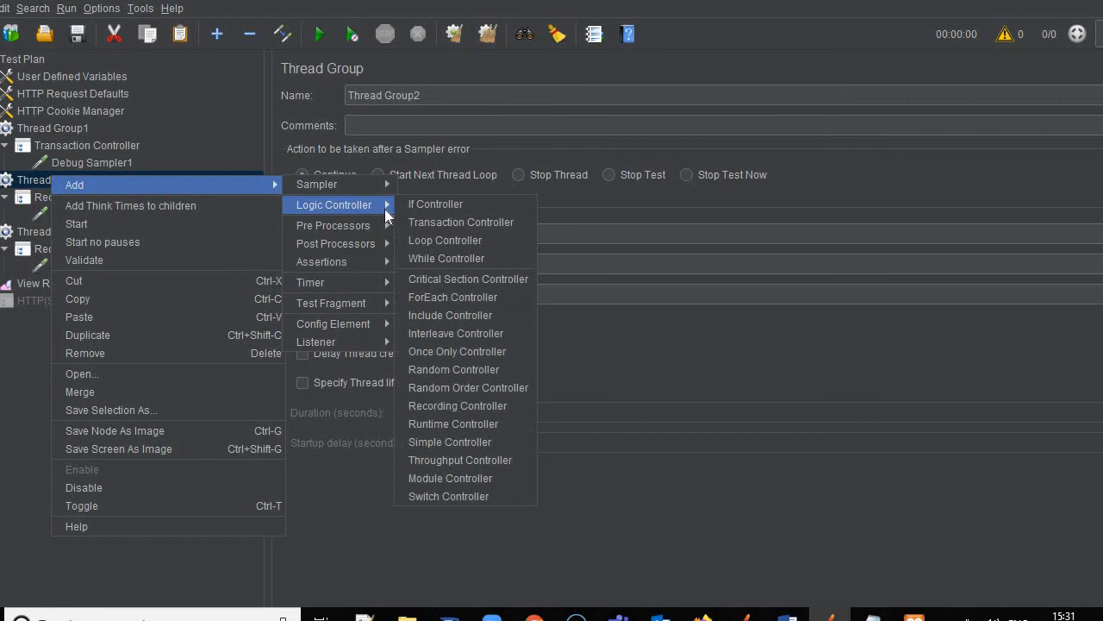
{"action": "left_click", "coordinate": [435, 222]}
{"action": "left_click_drag", "start_coordinate": [65, 214], "coordinate": [64, 231]}
Remove the empty Recording Controller from Thread Group2.
{"action": "left_click", "coordinate": [55, 195]}
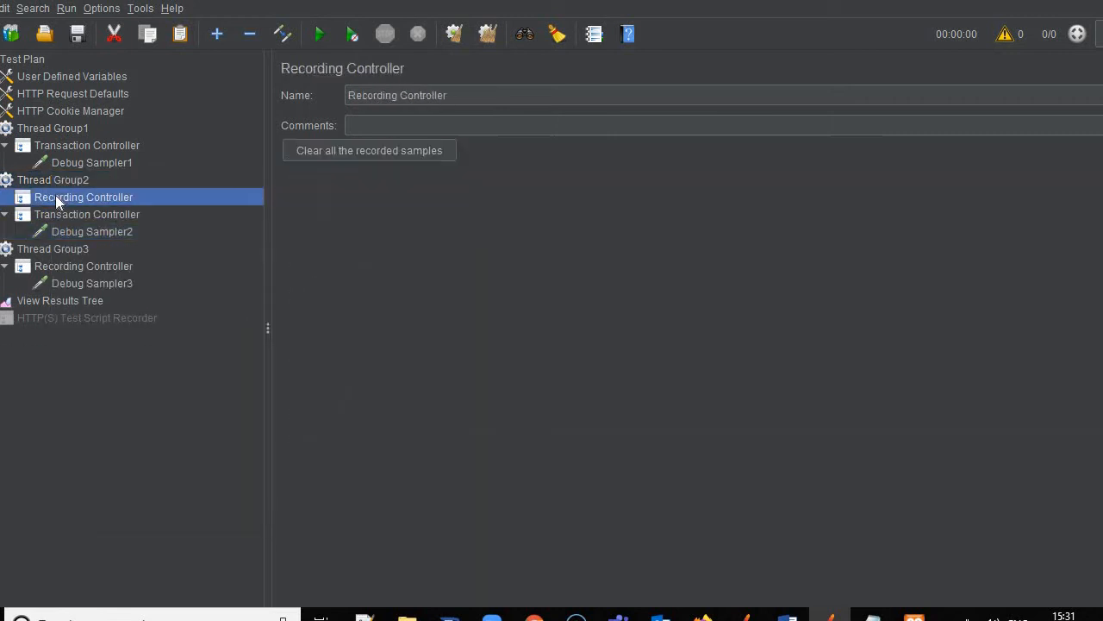
{"action": "right_click", "coordinate": [55, 195]}
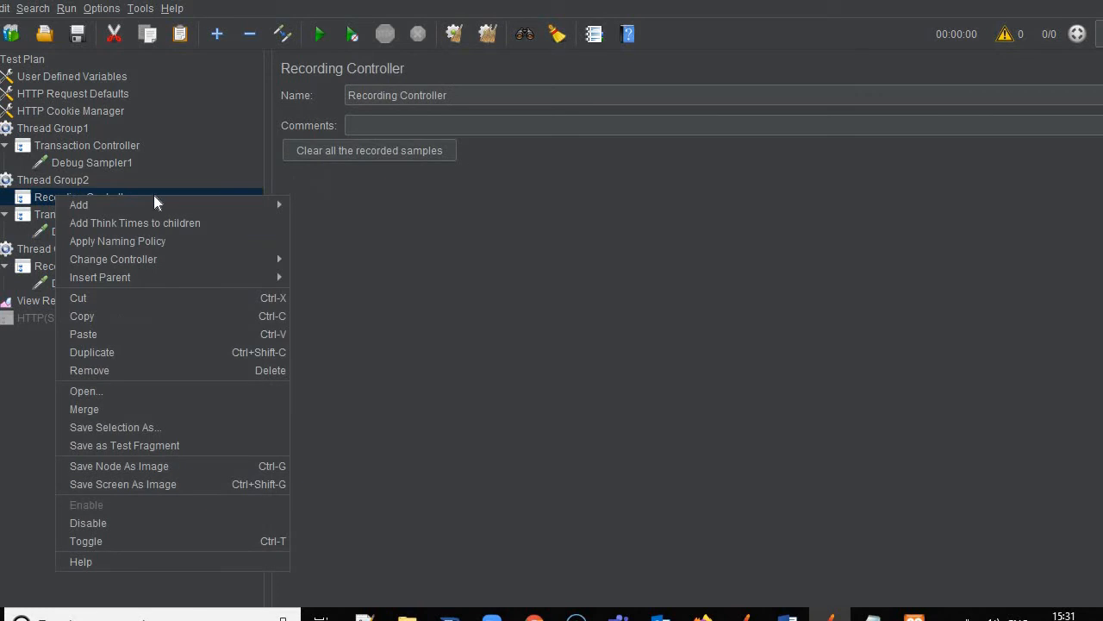
{"action": "left_click", "coordinate": [131, 369]}
{"action": "left_click", "coordinate": [530, 325]}
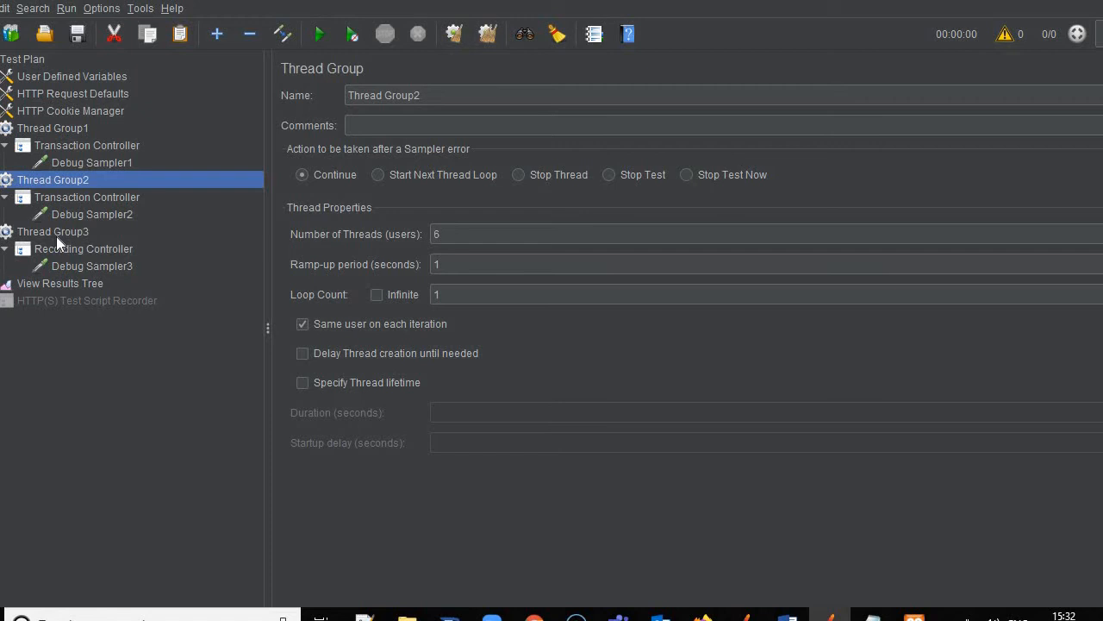
Add a Transaction Controller to Thread Group3 and move Debug Sampler3 into it.
{"action": "right_click", "coordinate": [56, 236]}
{"action": "mouse_move", "coordinate": [173, 245]}
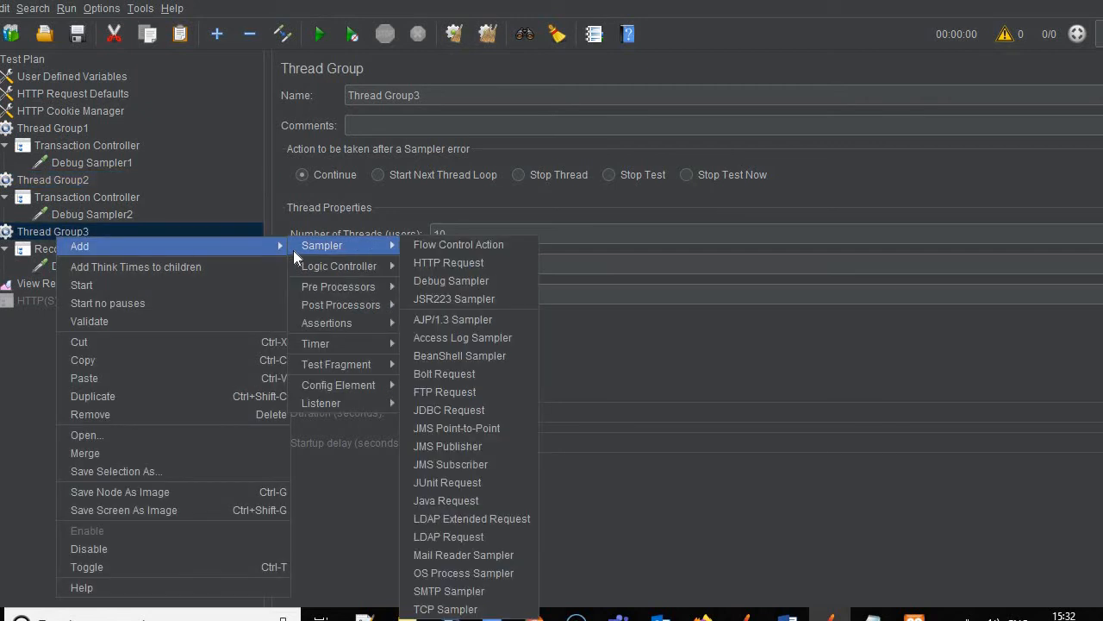
{"action": "mouse_move", "coordinate": [329, 265]}
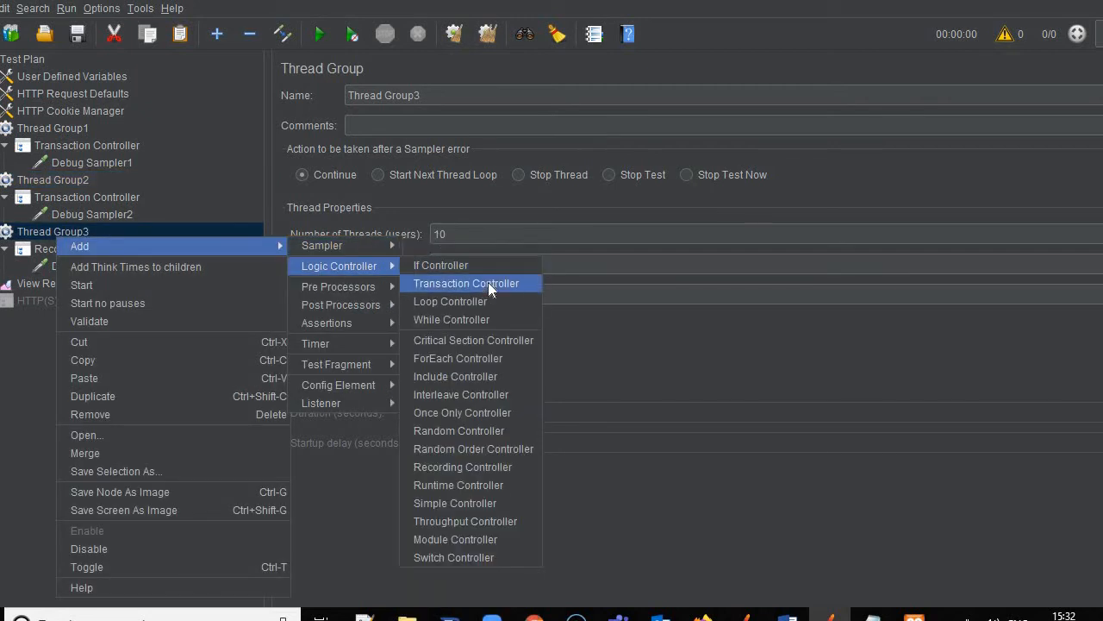
{"action": "left_click", "coordinate": [488, 283]}
{"action": "left_click_drag", "start_coordinate": [68, 272], "coordinate": [70, 284]}
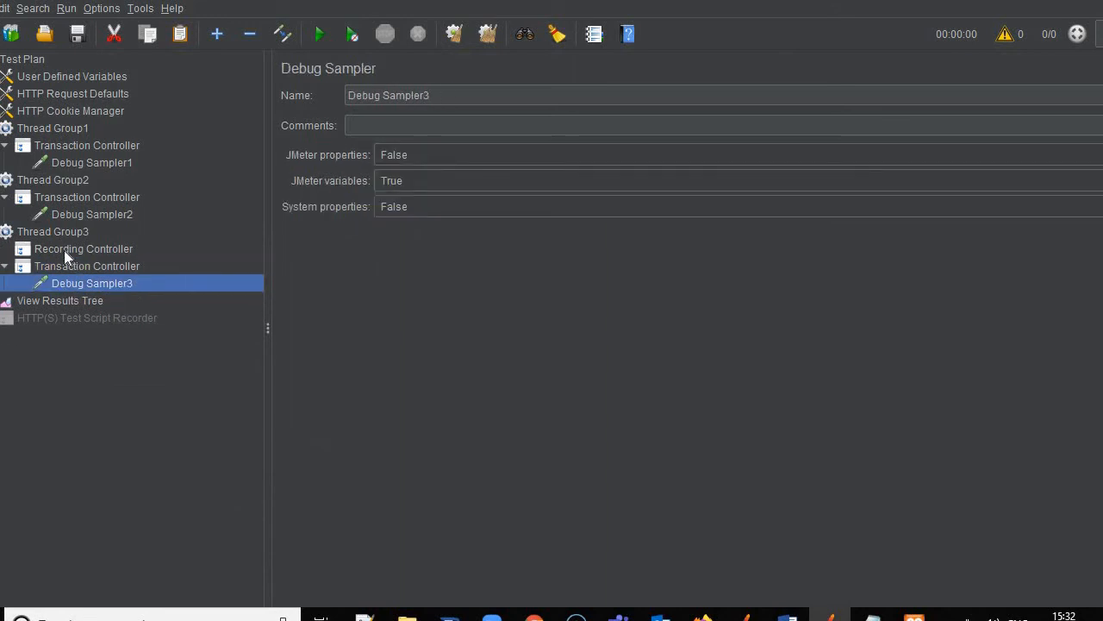
Remove the empty Recording Controller from Thread Group3.
{"action": "left_click", "coordinate": [64, 250]}
{"action": "right_click", "coordinate": [64, 250]}
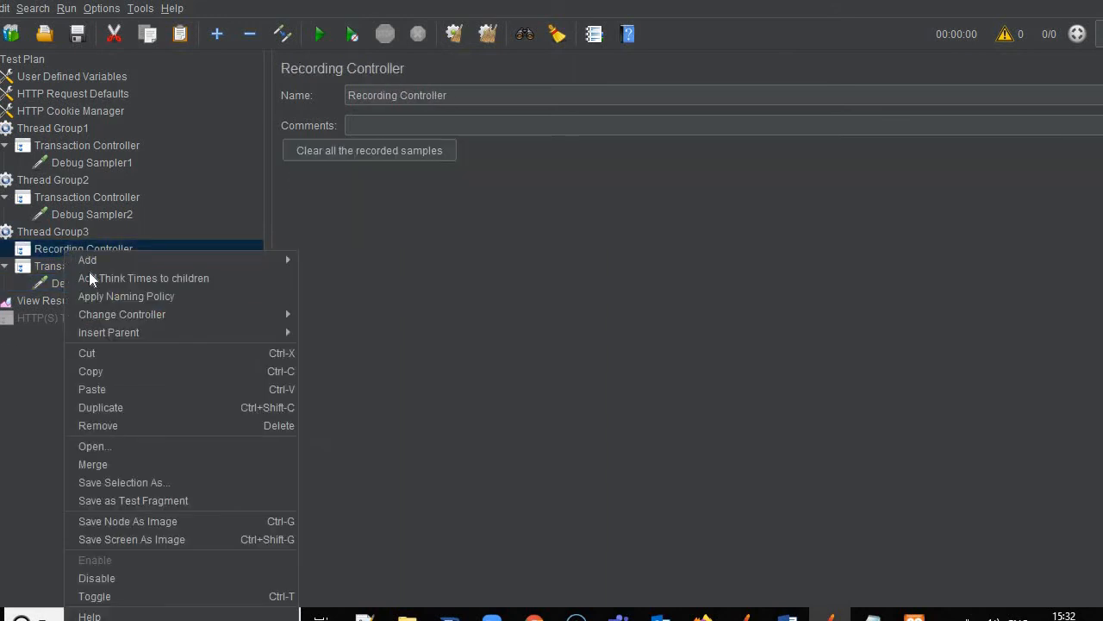
{"action": "left_click", "coordinate": [170, 423]}
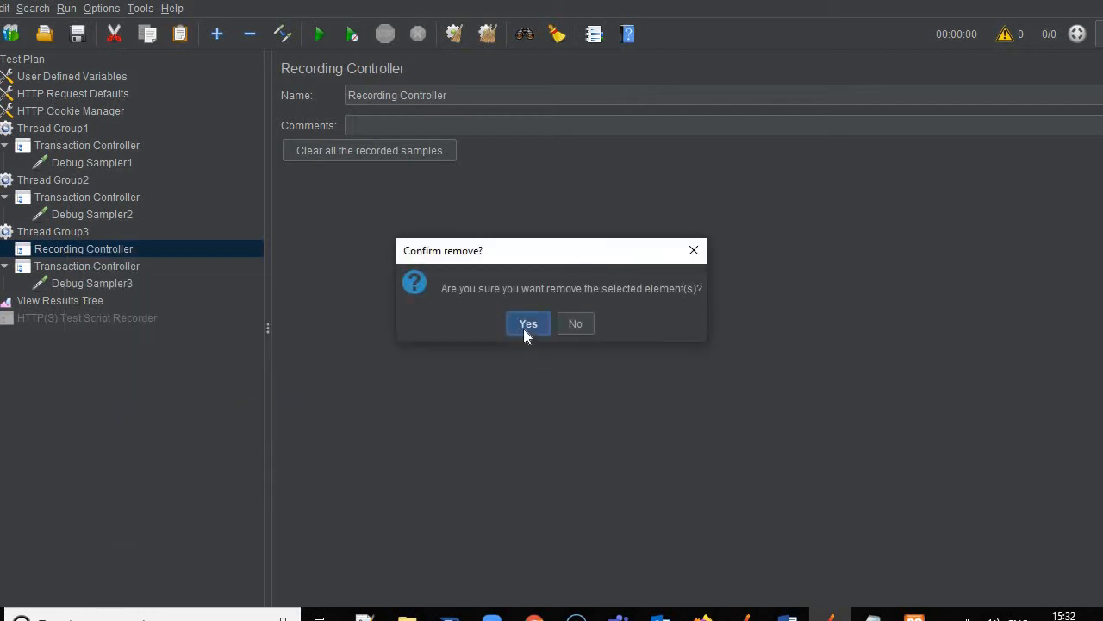
{"action": "left_click", "coordinate": [523, 329]}
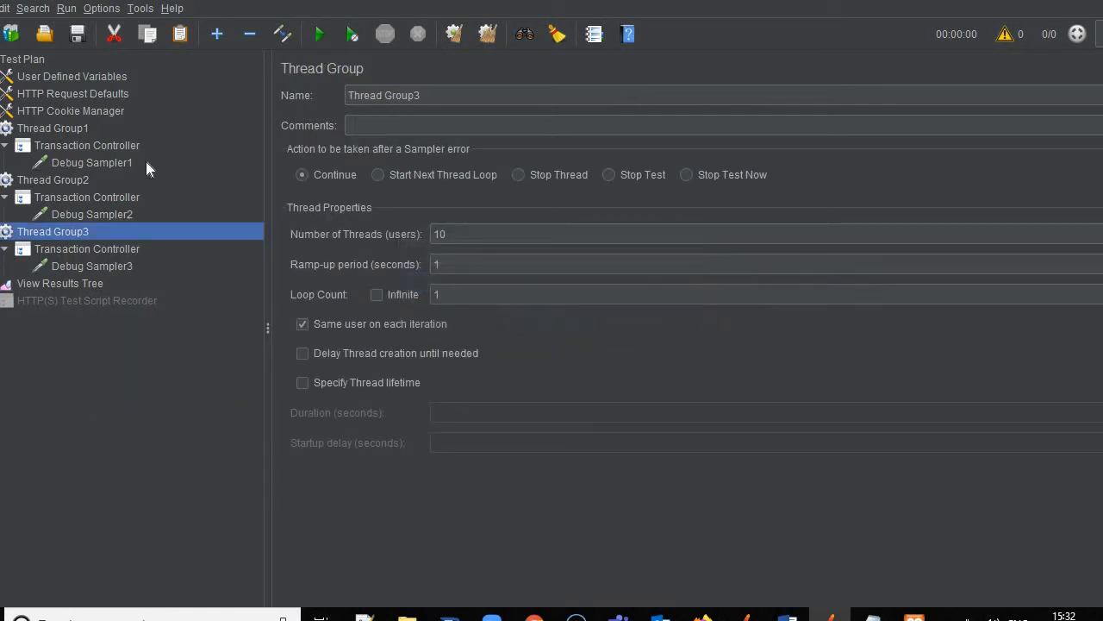
Collapse Thread Group1, Thread Group2 and Thread Group3 in the test plan tree.
{"action": "left_click", "coordinate": [61, 128]}
{"action": "key", "text": "Left"}
{"action": "key", "text": "Down"}
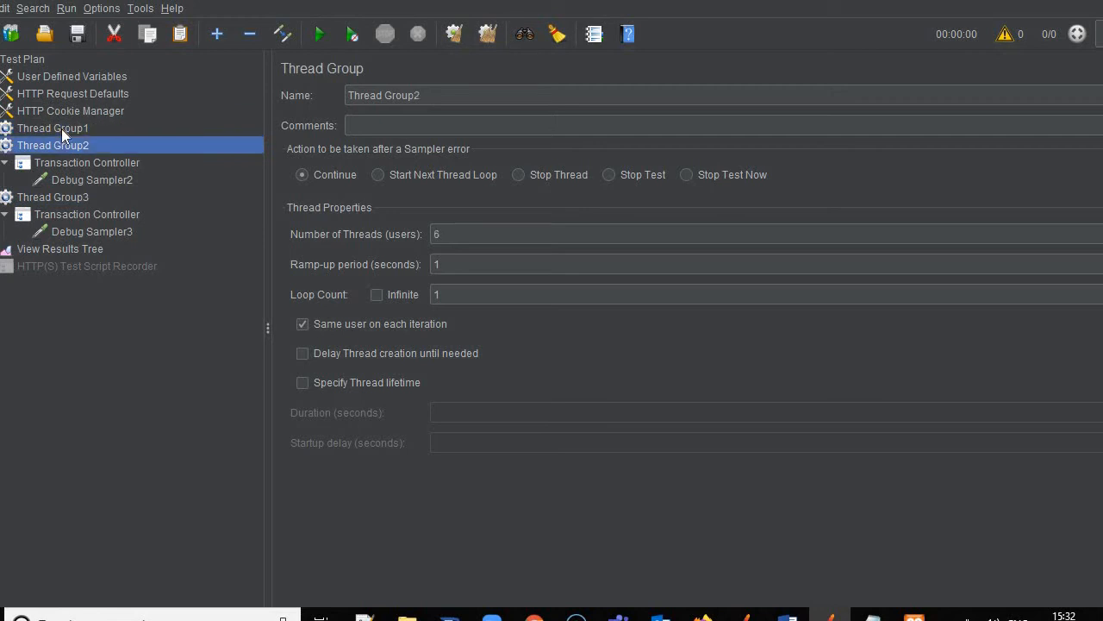
{"action": "key", "text": "Left"}
{"action": "key", "text": "Down"}
{"action": "key", "text": "Left"}
Compare the number of threads across the three thread groups, and examine Thread Group1's ramp-up period and loop count.
{"action": "left_click", "coordinate": [61, 129]}
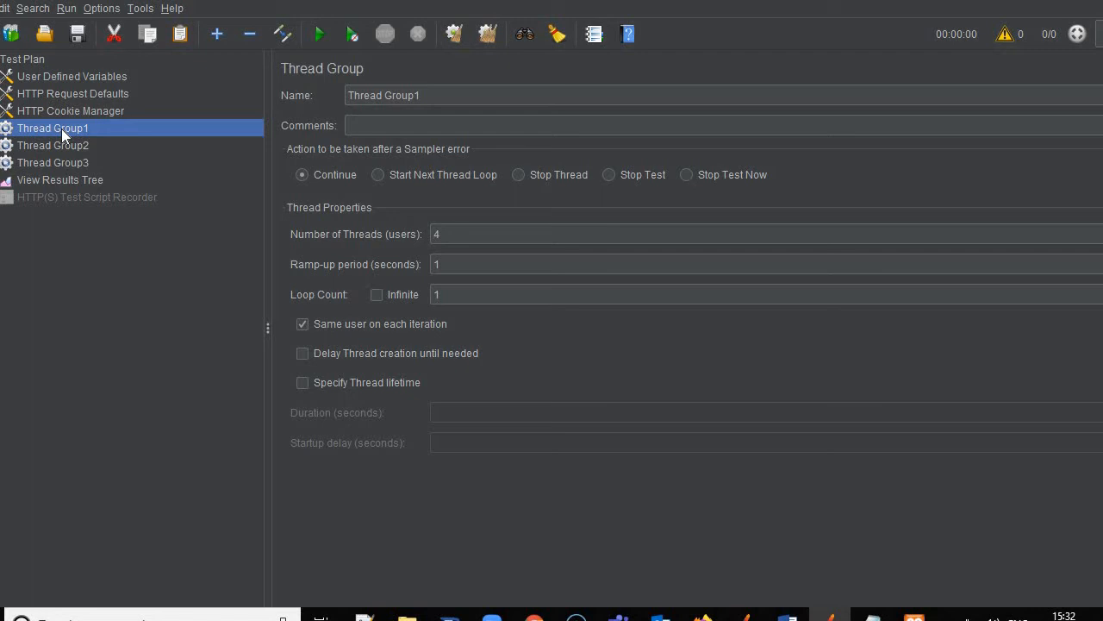
{"action": "key", "text": "Down"}
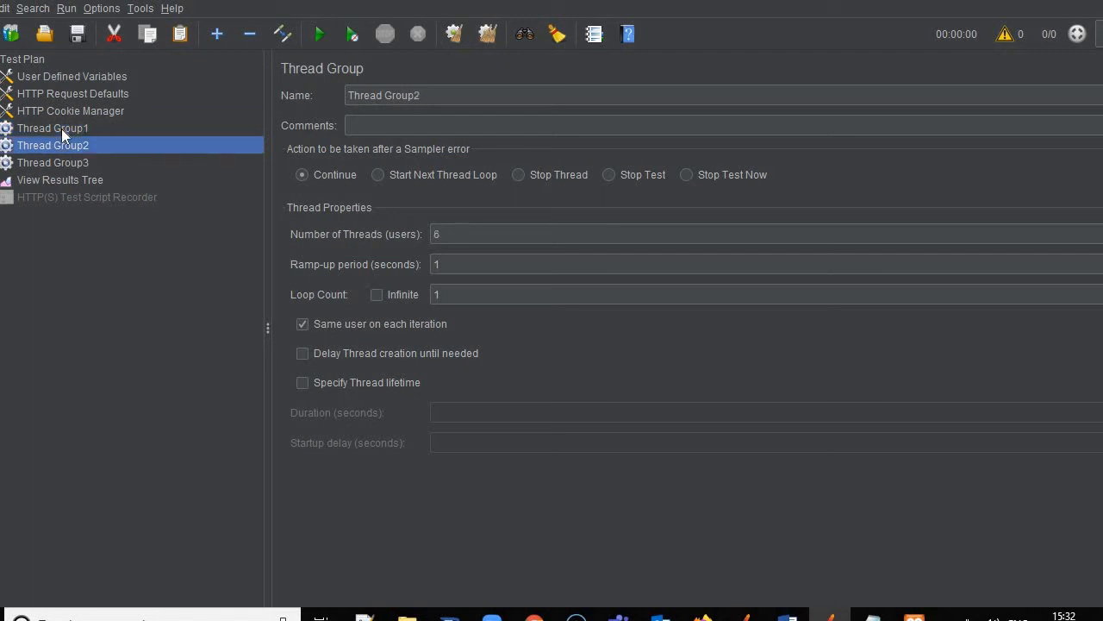
{"action": "key", "text": "Down"}
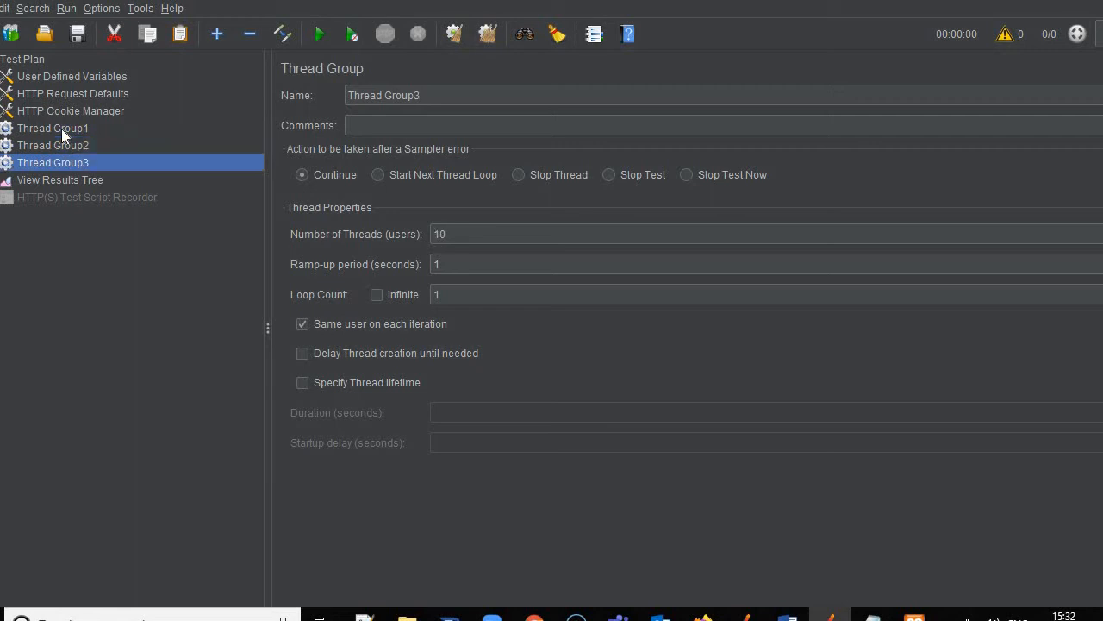
{"action": "key", "text": "Up"}
{"action": "key", "text": "Up"}
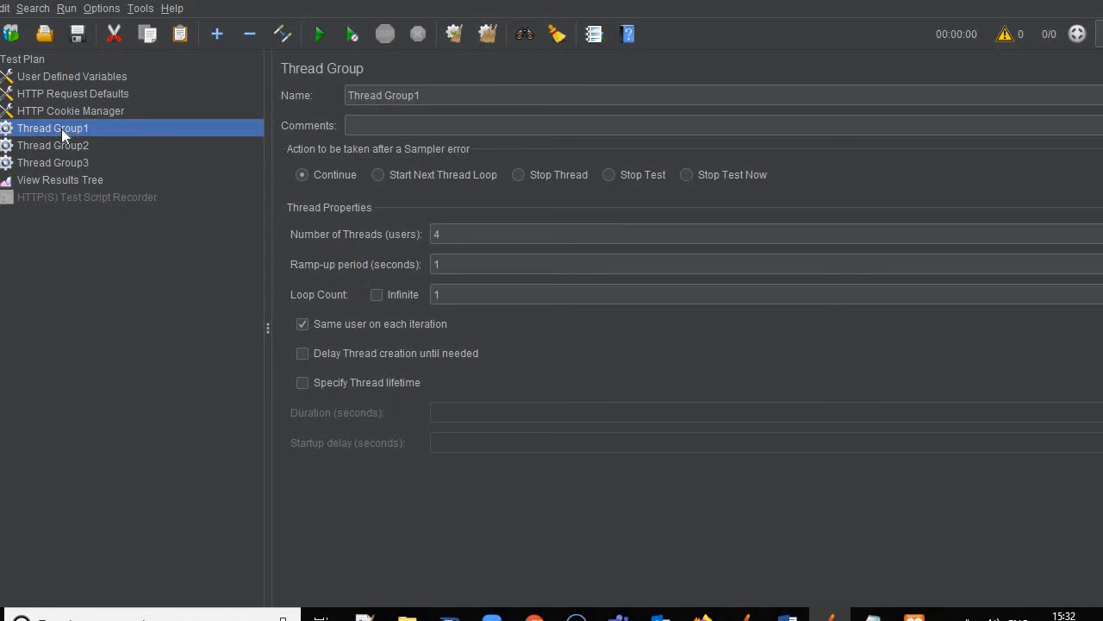
{"action": "key", "text": "Down"}
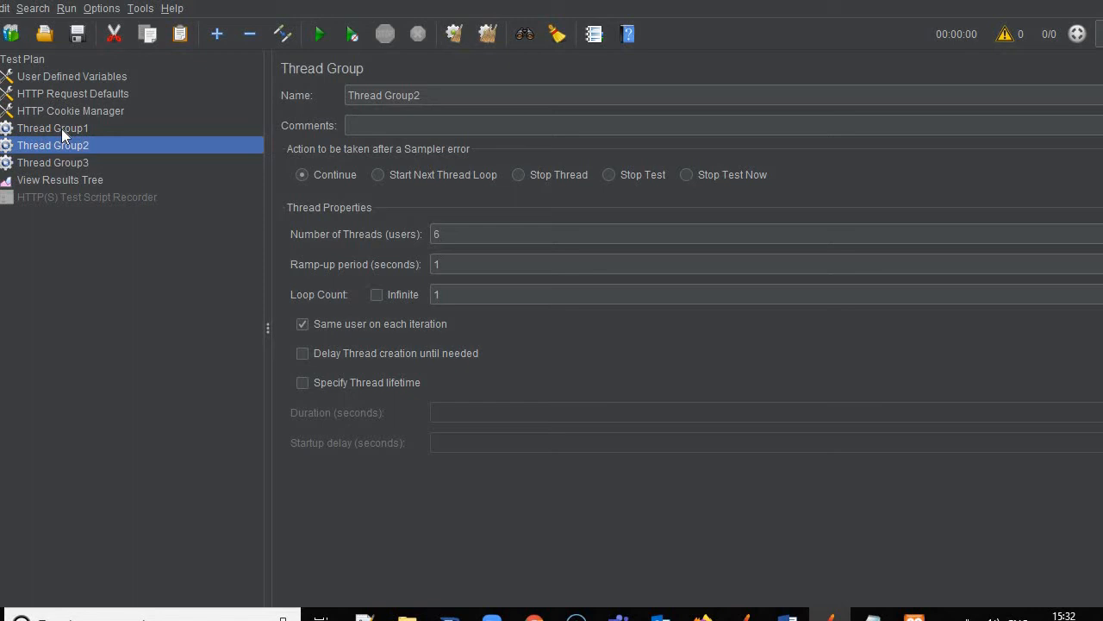
{"action": "key", "text": "Down"}
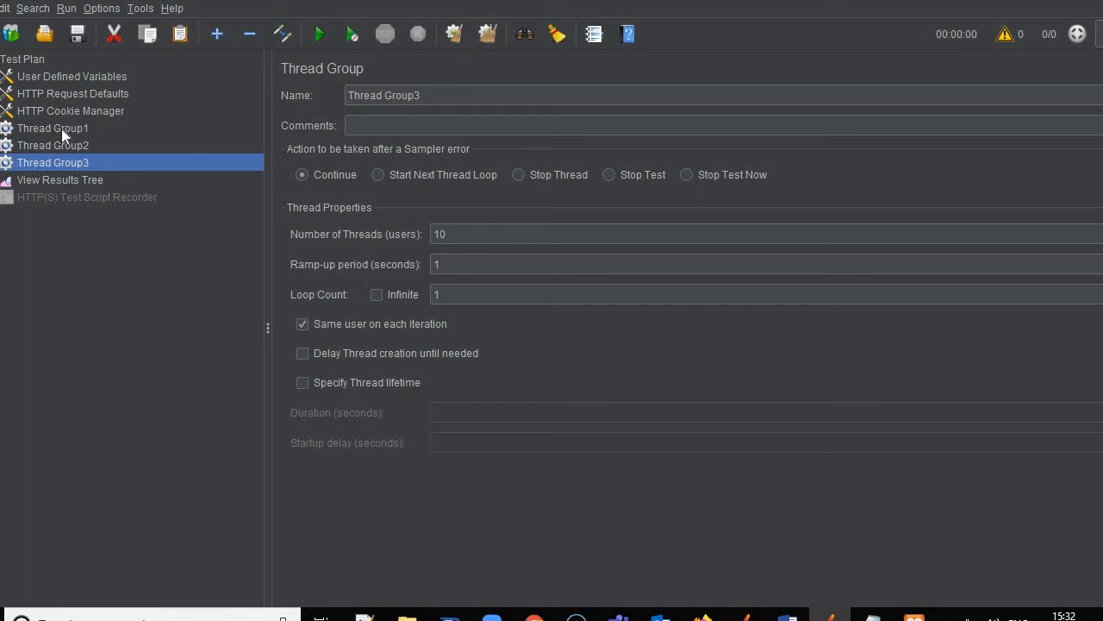
{"action": "key", "text": "Up"}
{"action": "key", "text": "Up"}
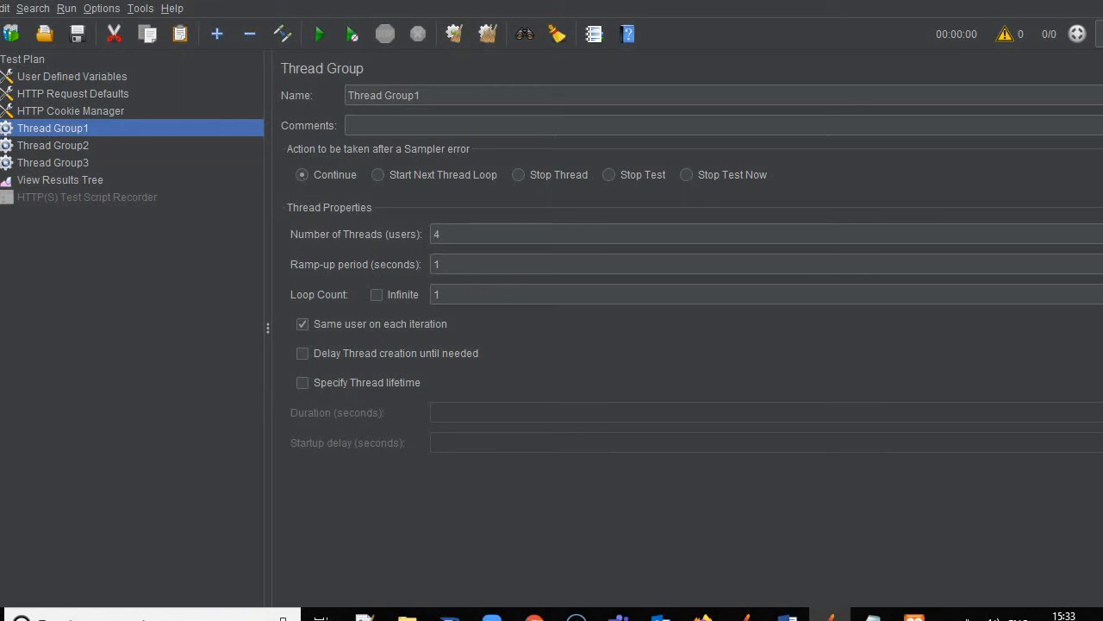
{"action": "left_click_drag", "start_coordinate": [455, 235], "coordinate": [389, 238]}
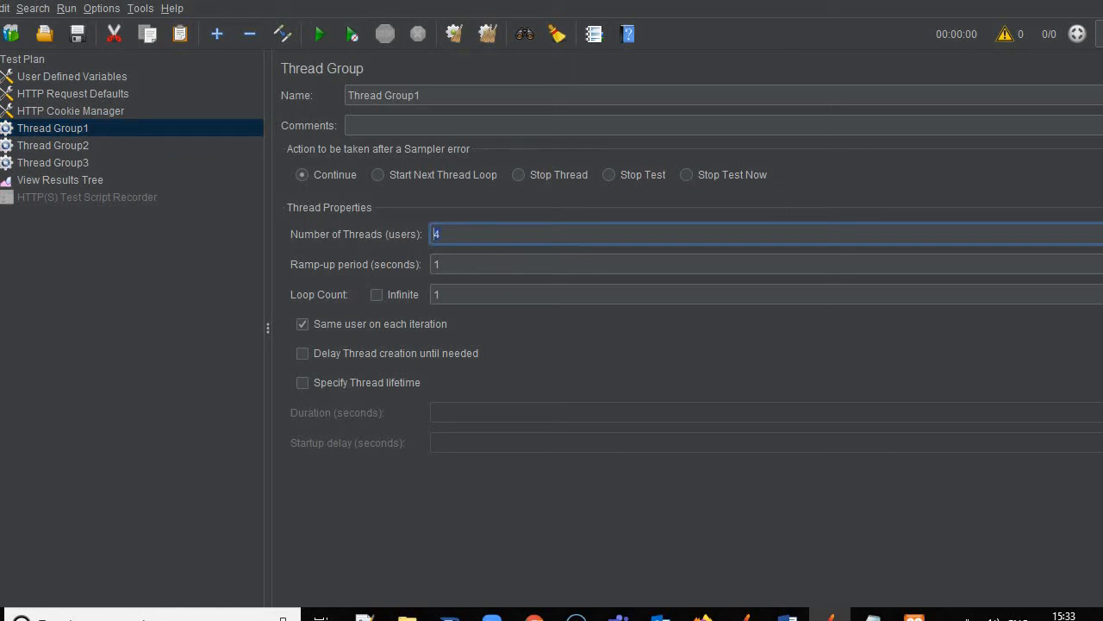
{"action": "left_click", "coordinate": [448, 265]}
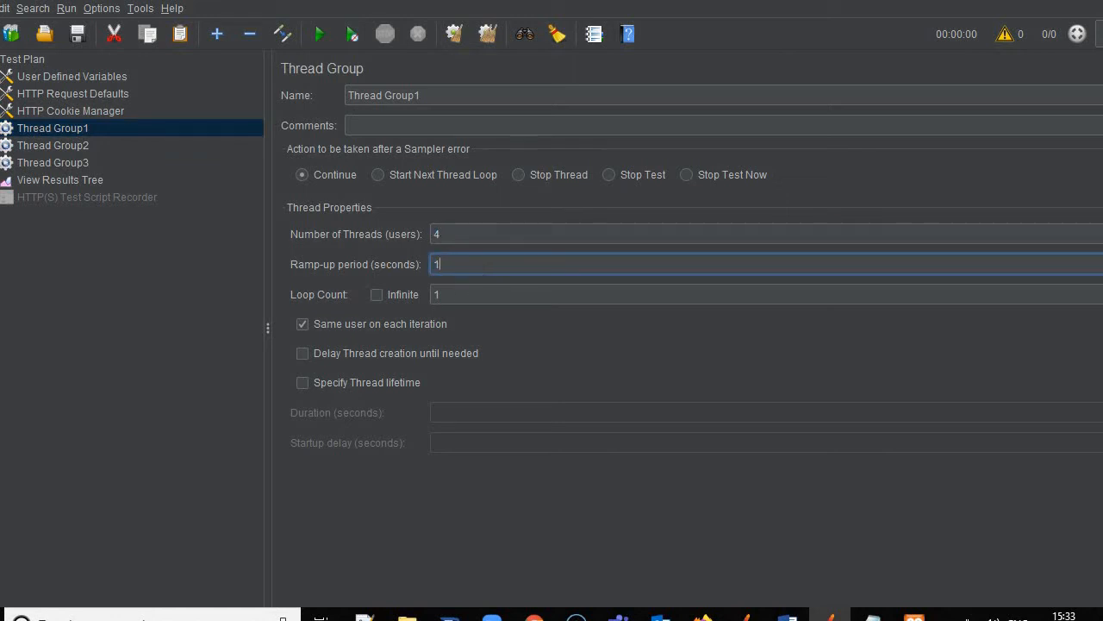
{"action": "left_click", "coordinate": [450, 295]}
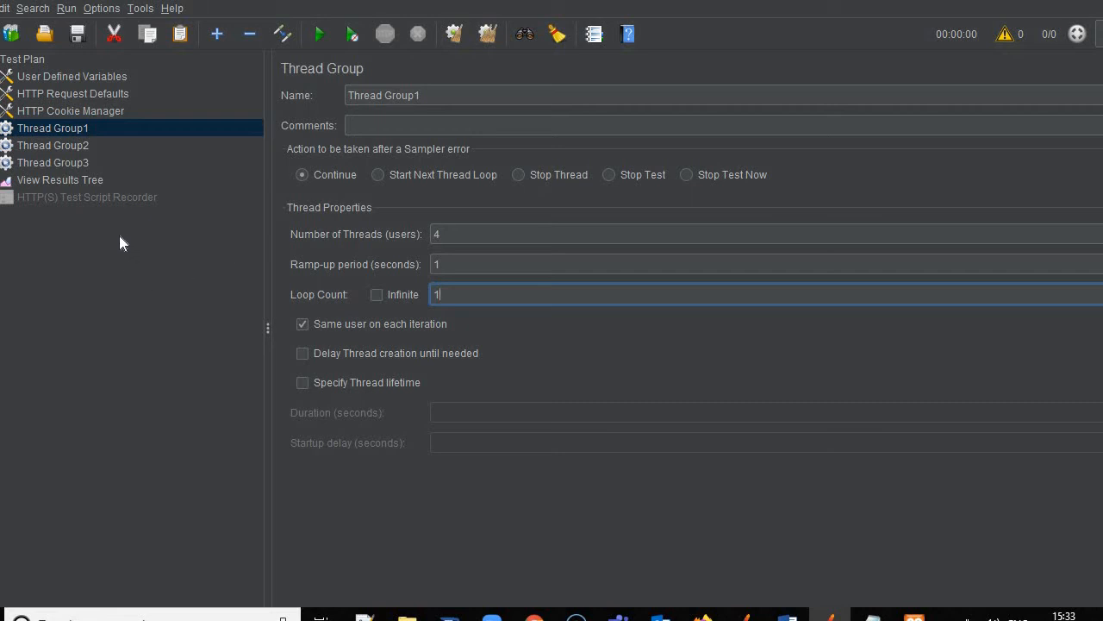
Set the Test Plan to run its thread groups consecutively, one at a time.
{"action": "left_click", "coordinate": [24, 62]}
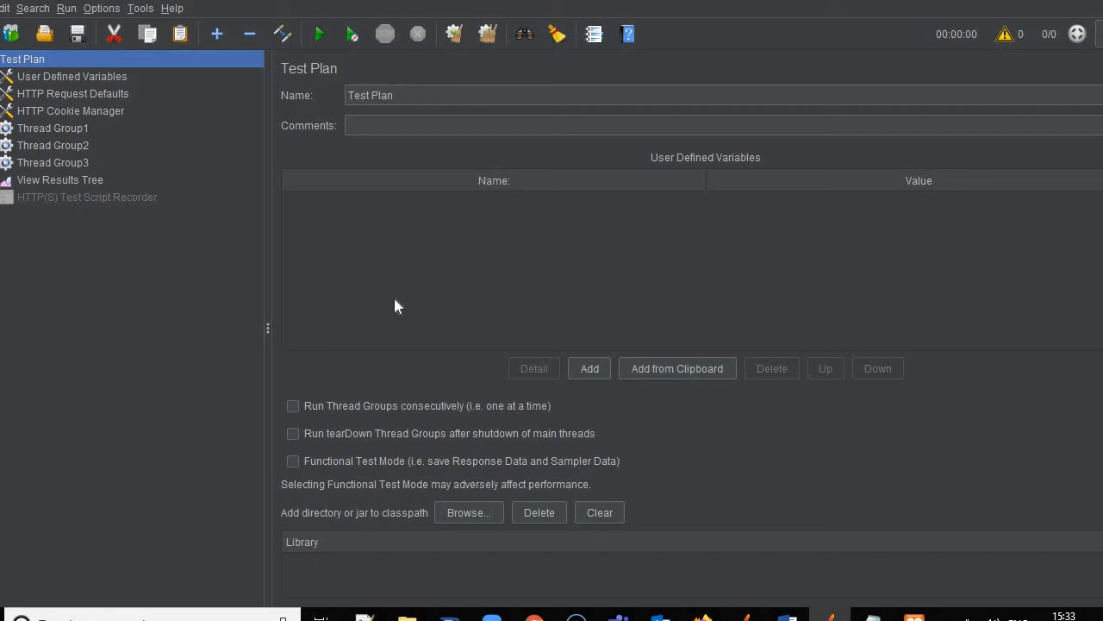
{"action": "left_click", "coordinate": [293, 406]}
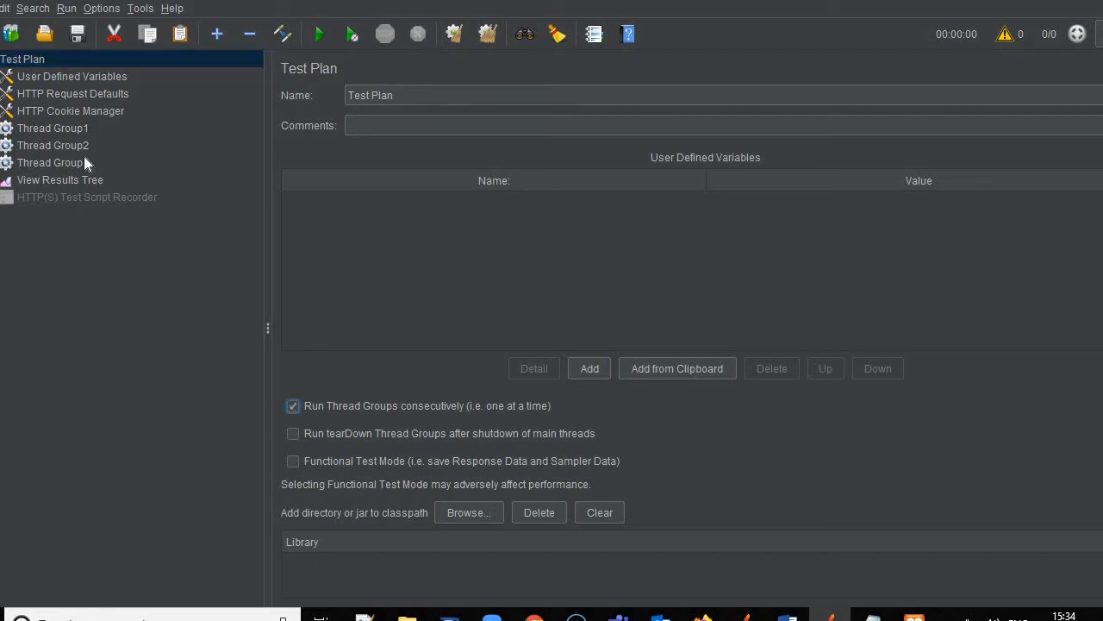
Go through Thread Group1, Thread Group2 and Thread Group3 in execution order to review their thread settings.
{"action": "left_click", "coordinate": [60, 128]}
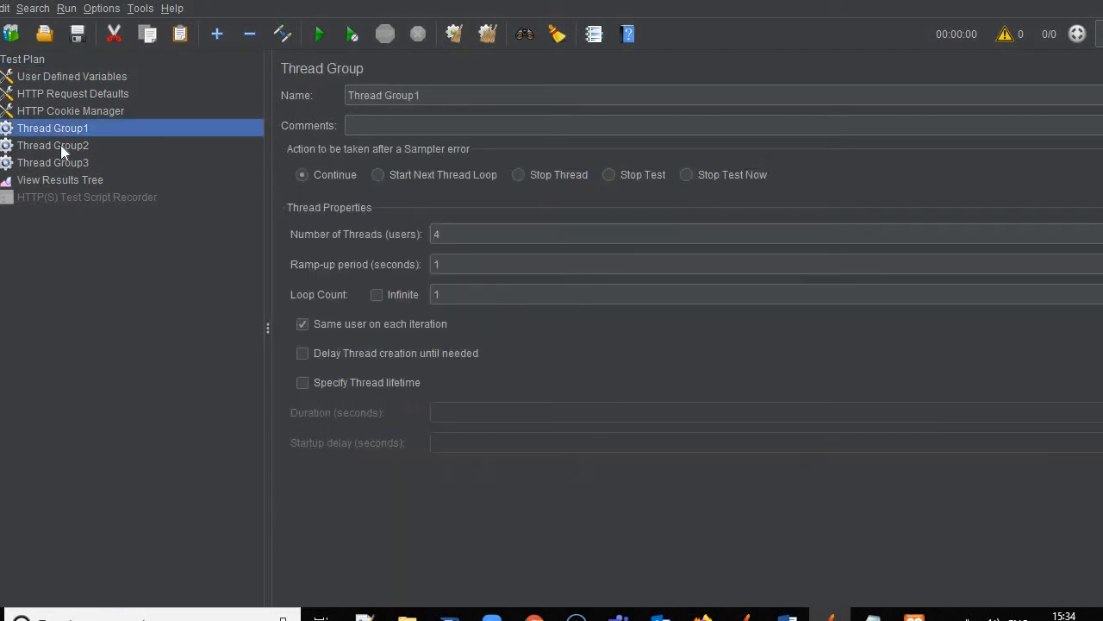
{"action": "left_click", "coordinate": [60, 148]}
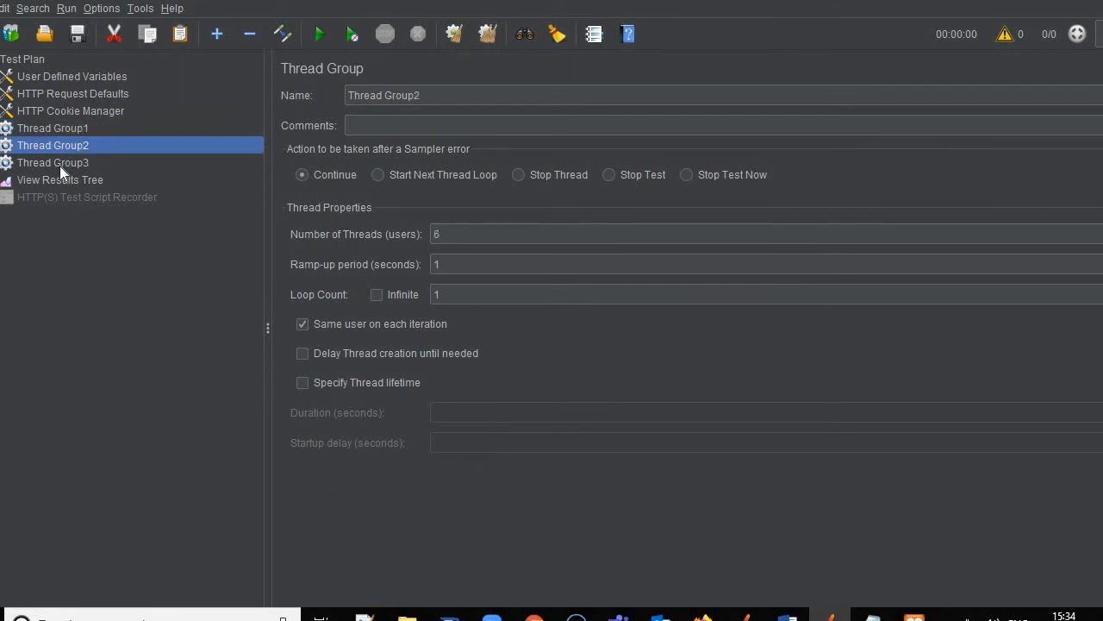
{"action": "left_click", "coordinate": [60, 164]}
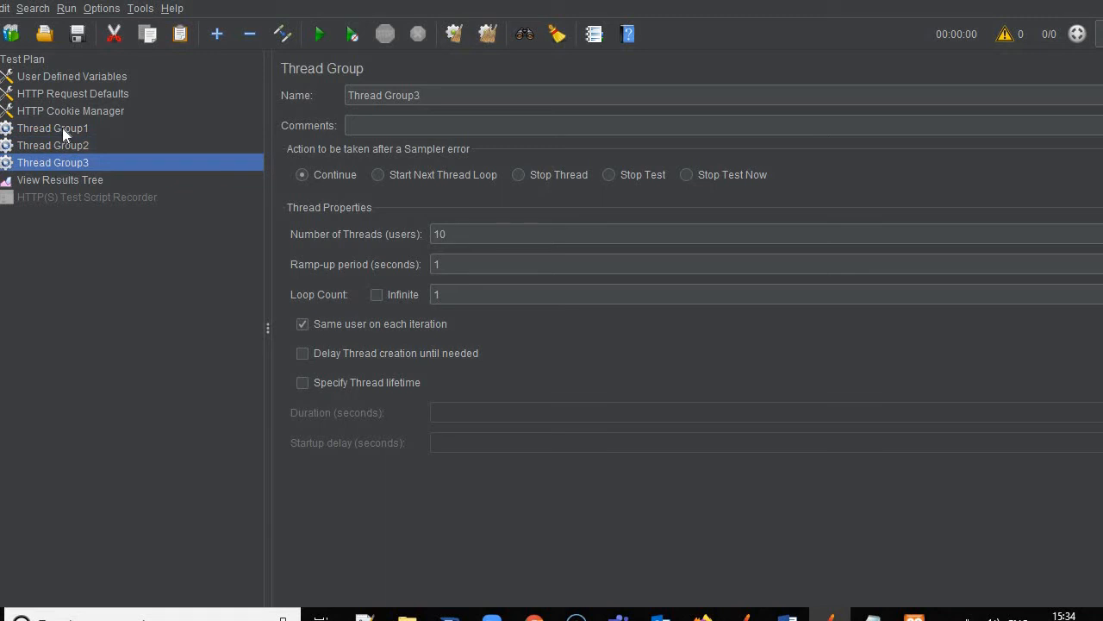
{"action": "left_click", "coordinate": [62, 127]}
{"action": "key", "text": "Down"}
{"action": "key", "text": "Down"}
Turn off consecutive running of thread groups in the Test Plan.
{"action": "left_click", "coordinate": [26, 62]}
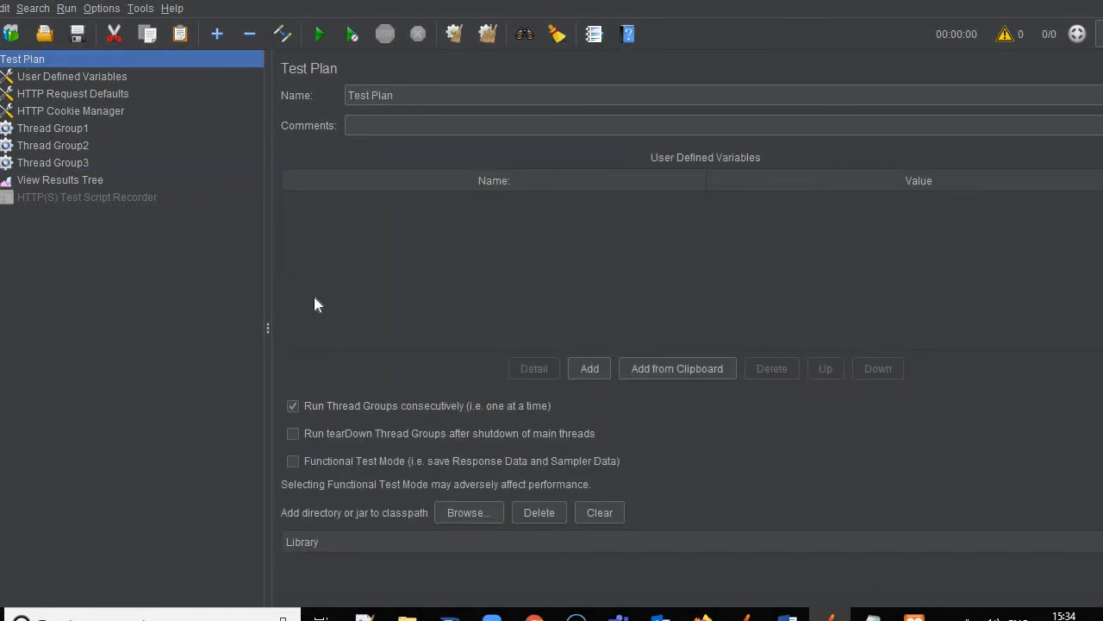
{"action": "left_click", "coordinate": [292, 406]}
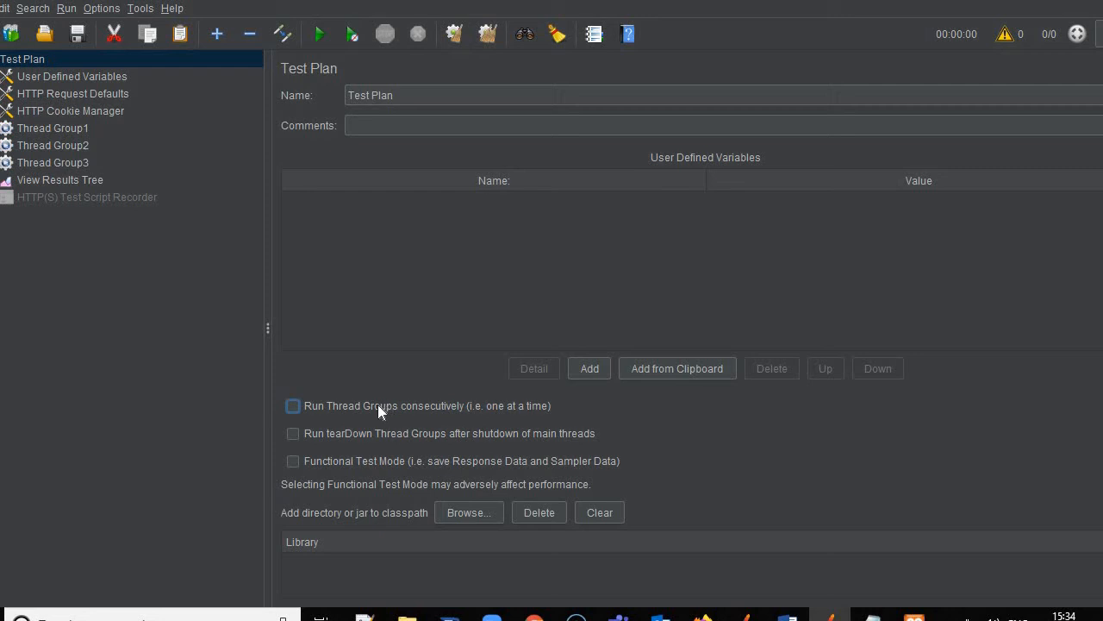
Add an Aggregate Report listener to the Test Plan and run the test without saving the plan.
{"action": "right_click", "coordinate": [19, 65]}
{"action": "mouse_move", "coordinate": [88, 69]}
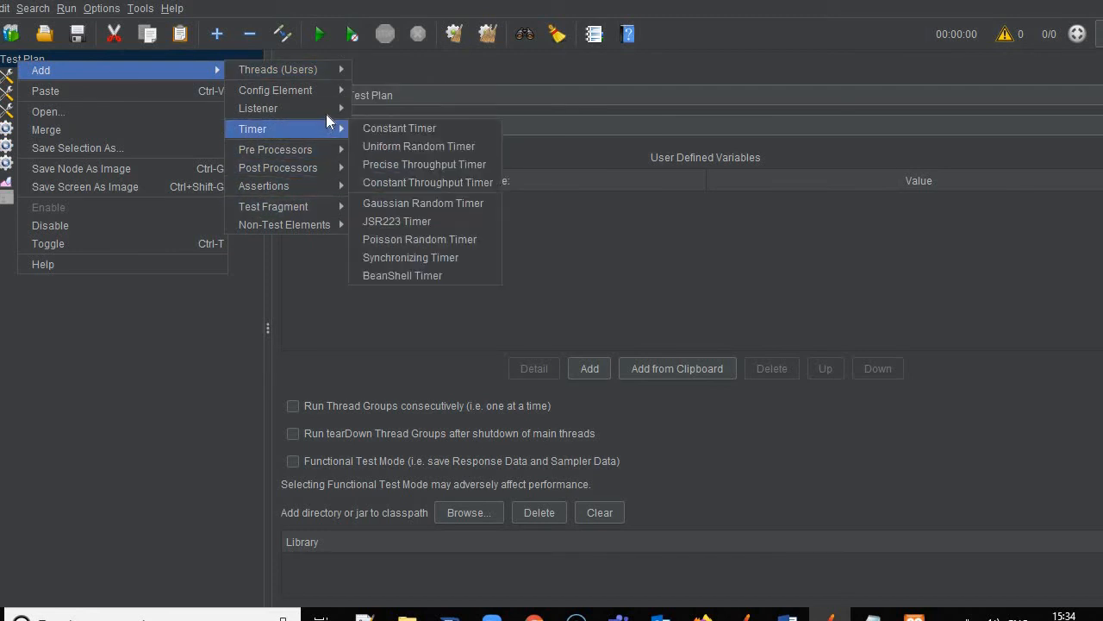
{"action": "mouse_move", "coordinate": [325, 114]}
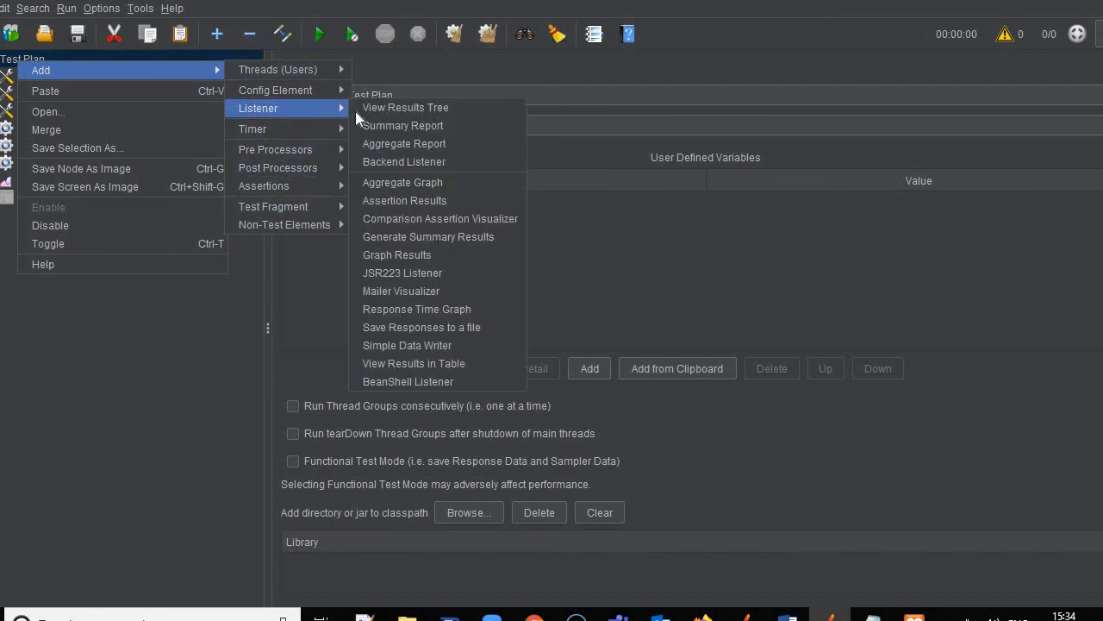
{"action": "left_click", "coordinate": [424, 145]}
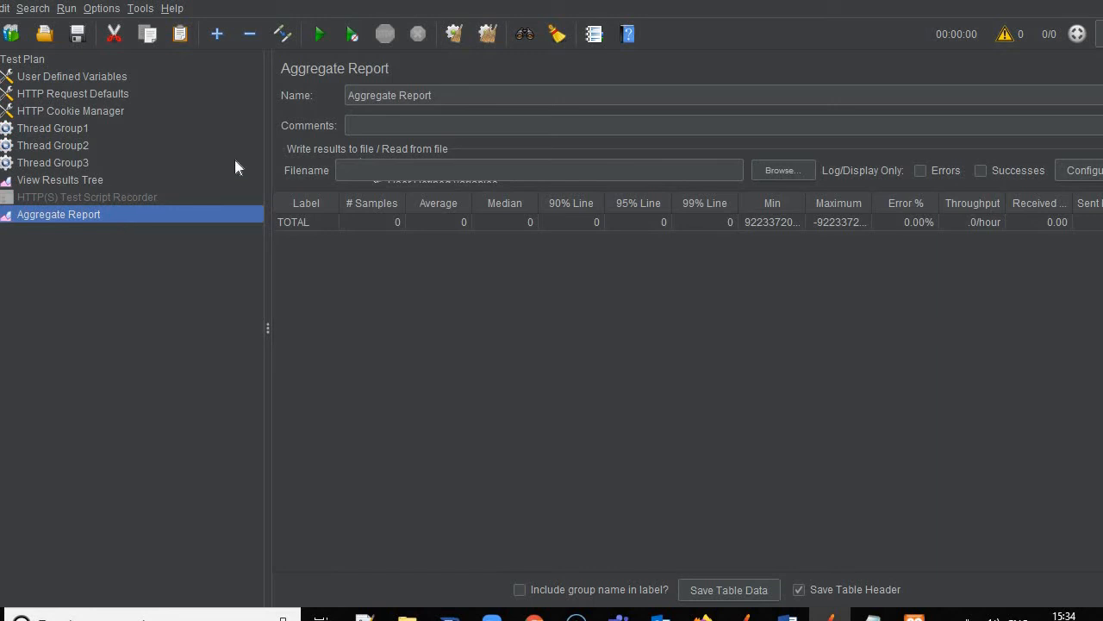
{"action": "left_click", "coordinate": [322, 45]}
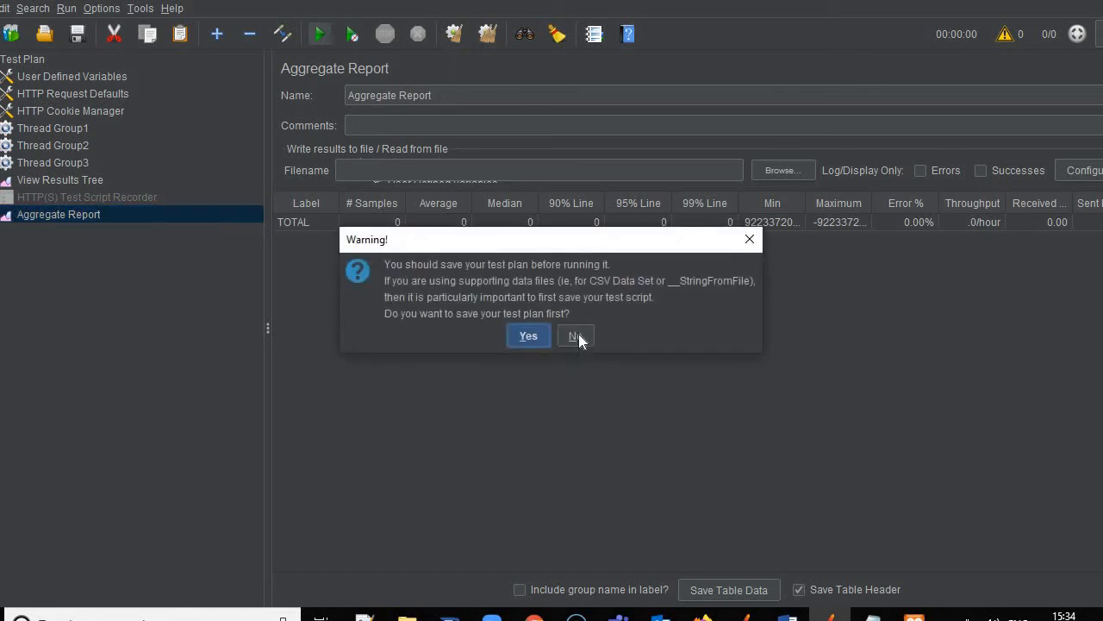
{"action": "left_click", "coordinate": [576, 336]}
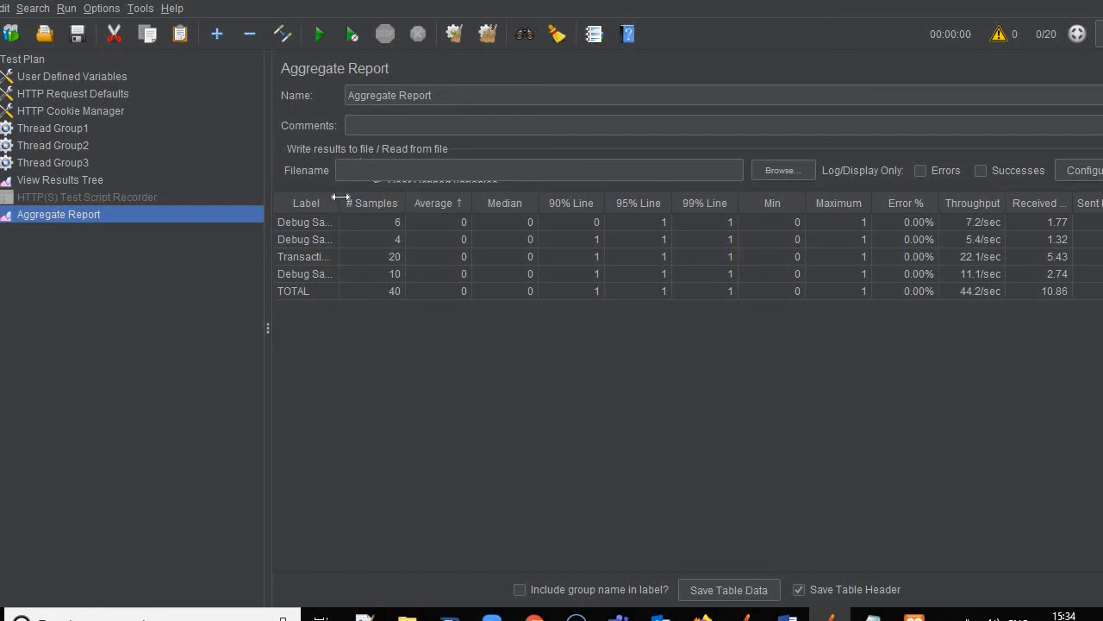
Widen the Aggregate Report's Label column, sort by label, and compare the sample counts of the debug samplers and Transaction Controller.
{"action": "left_click_drag", "start_coordinate": [340, 197], "coordinate": [400, 198]}
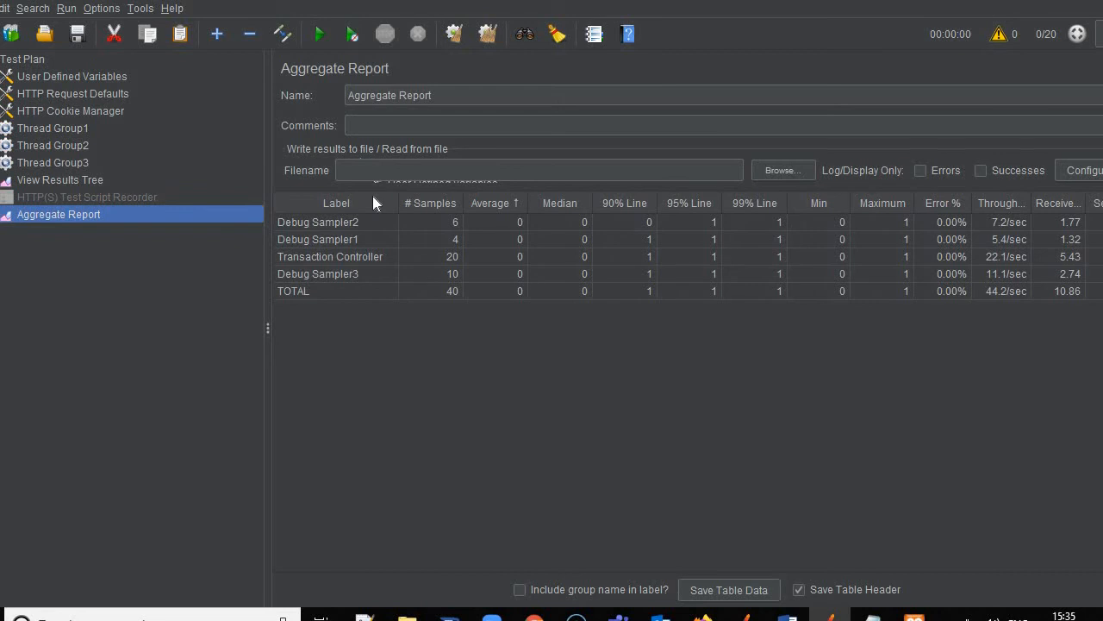
{"action": "left_click", "coordinate": [373, 203]}
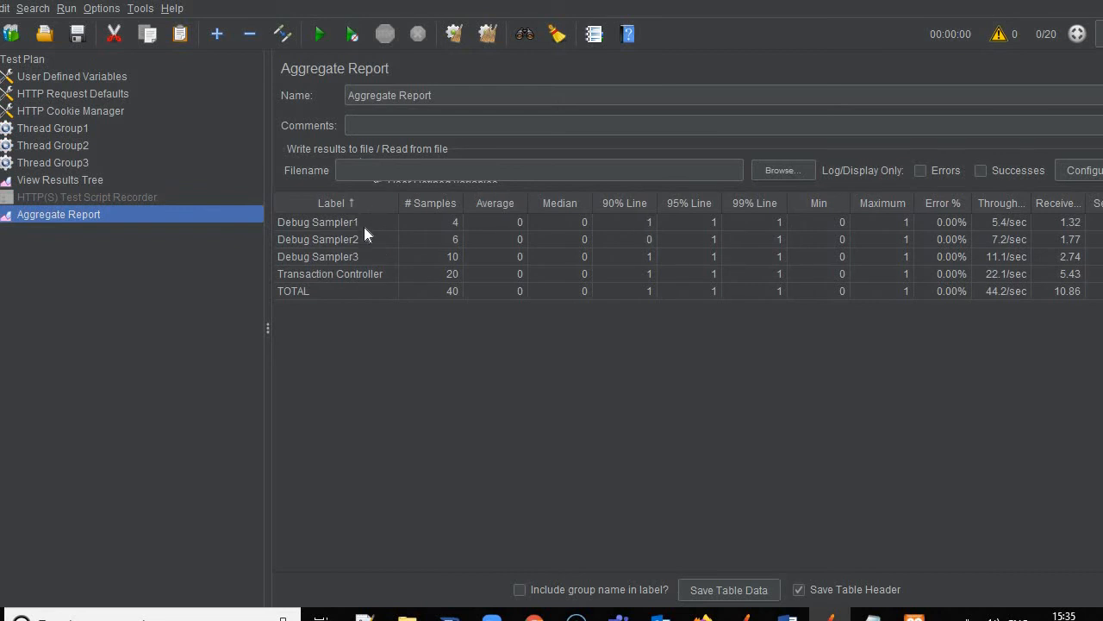
{"action": "left_click", "coordinate": [364, 227]}
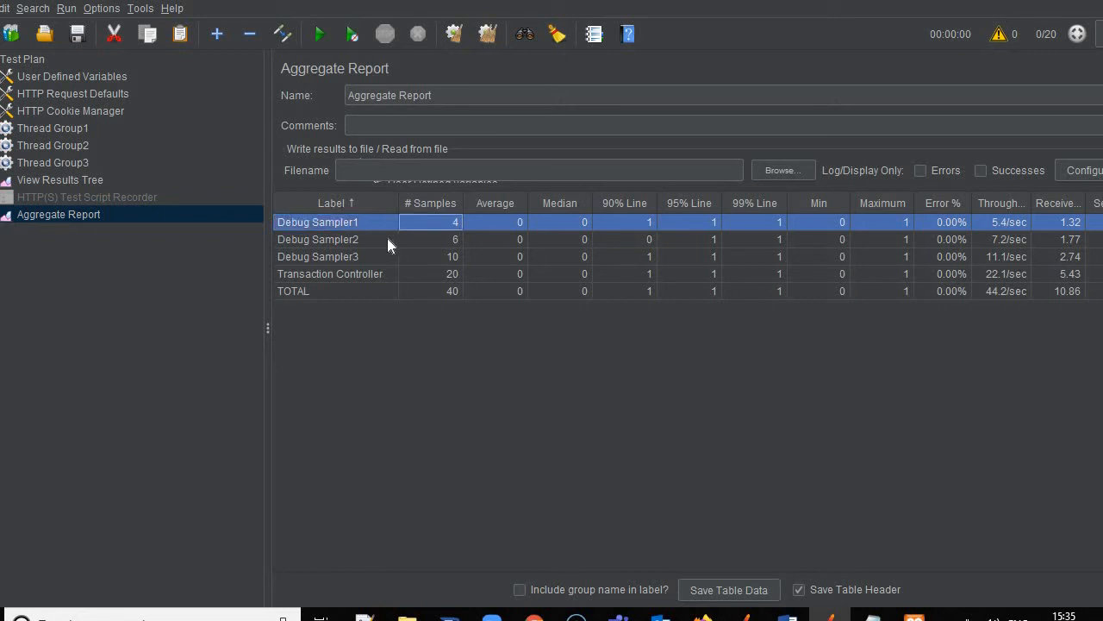
{"action": "left_click", "coordinate": [421, 239]}
{"action": "left_click", "coordinate": [427, 238]}
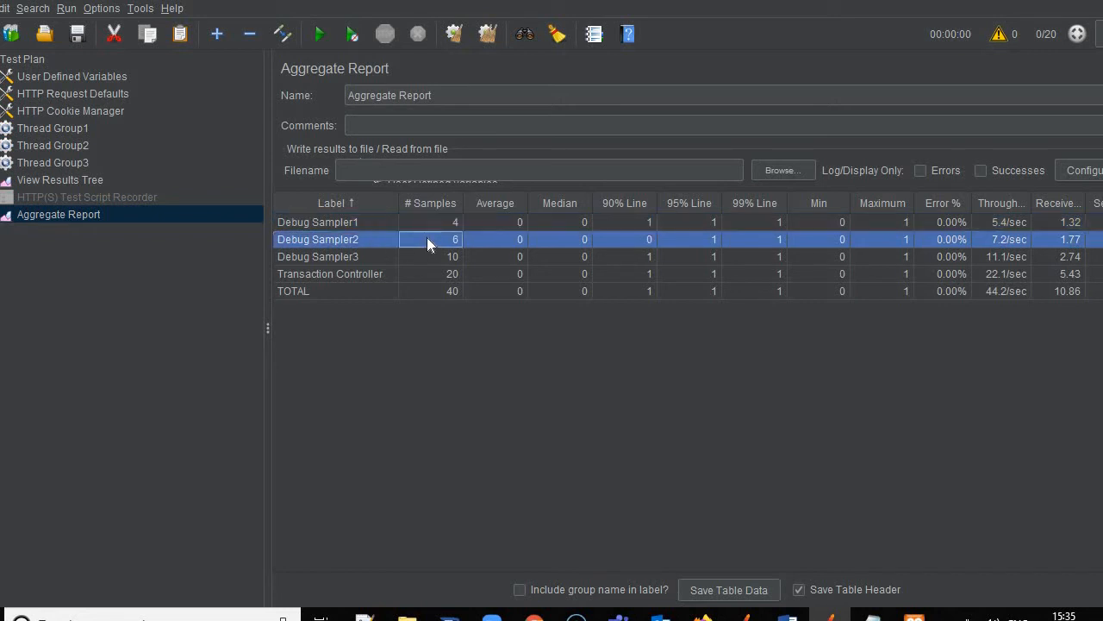
{"action": "left_click", "coordinate": [362, 262]}
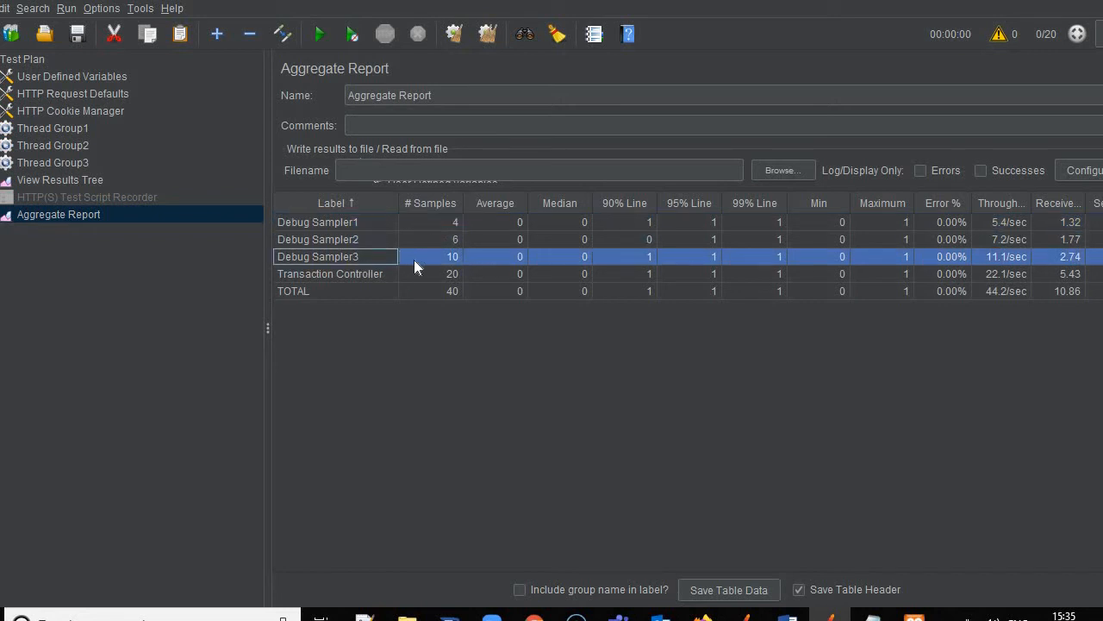
{"action": "left_click", "coordinate": [414, 259]}
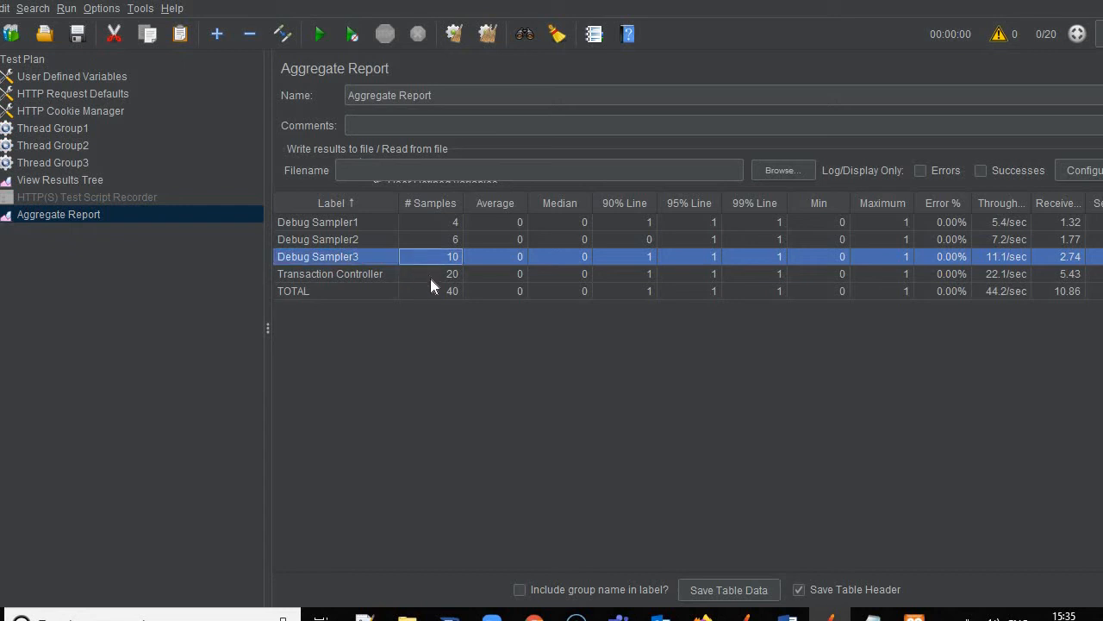
{"action": "left_click", "coordinate": [433, 276]}
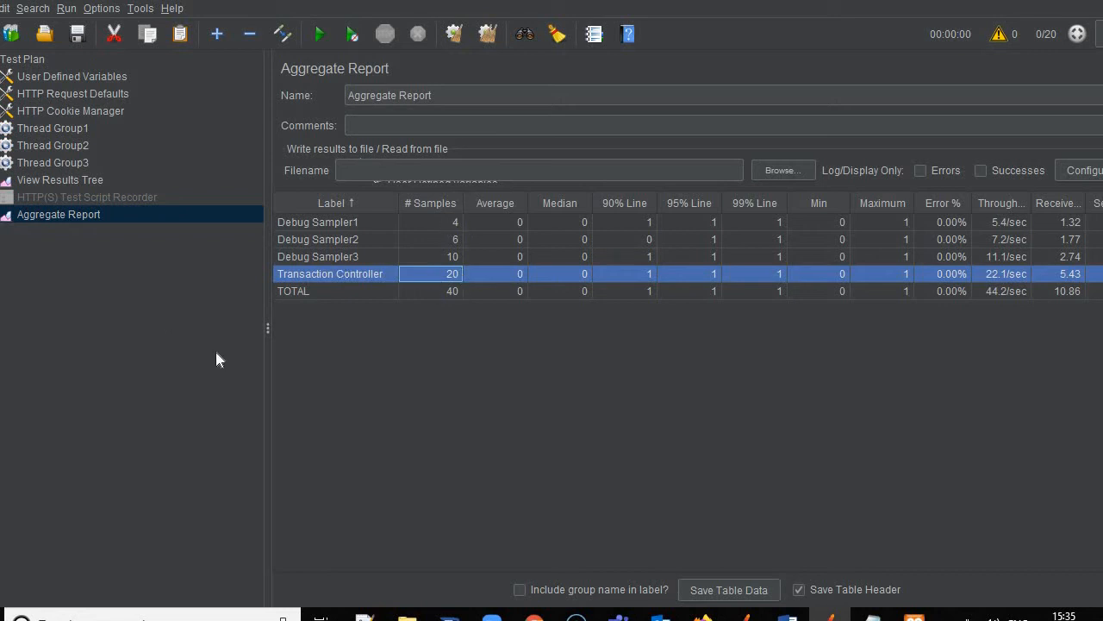
{"action": "key", "text": "F2"}
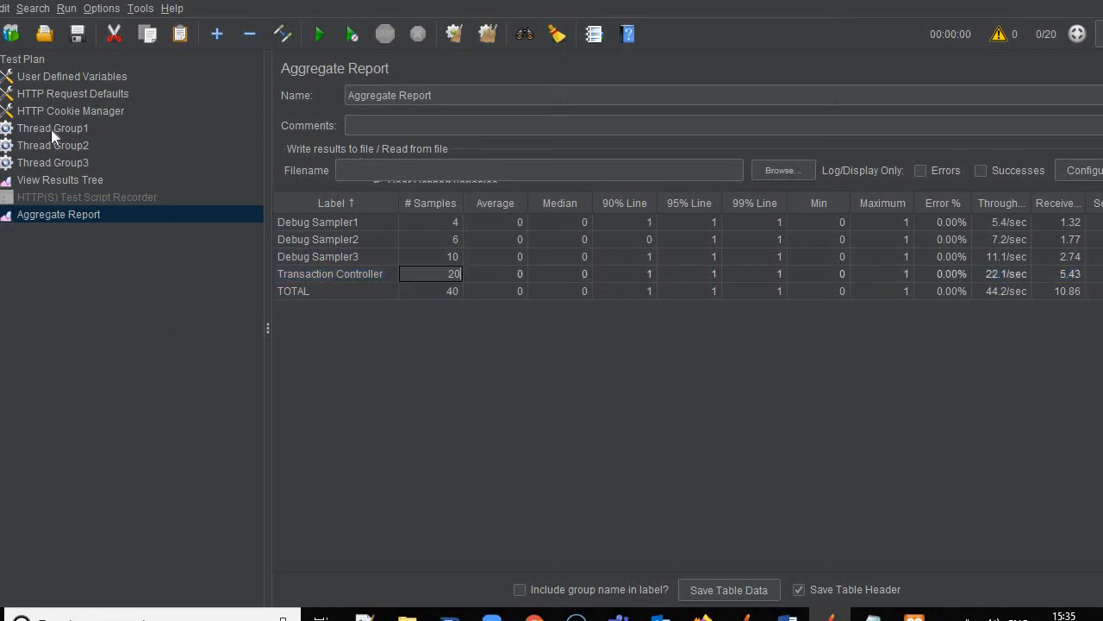
Set the loop count to 5 in Thread Group1, Thread Group2 and Thread Group3.
{"action": "left_click", "coordinate": [52, 131]}
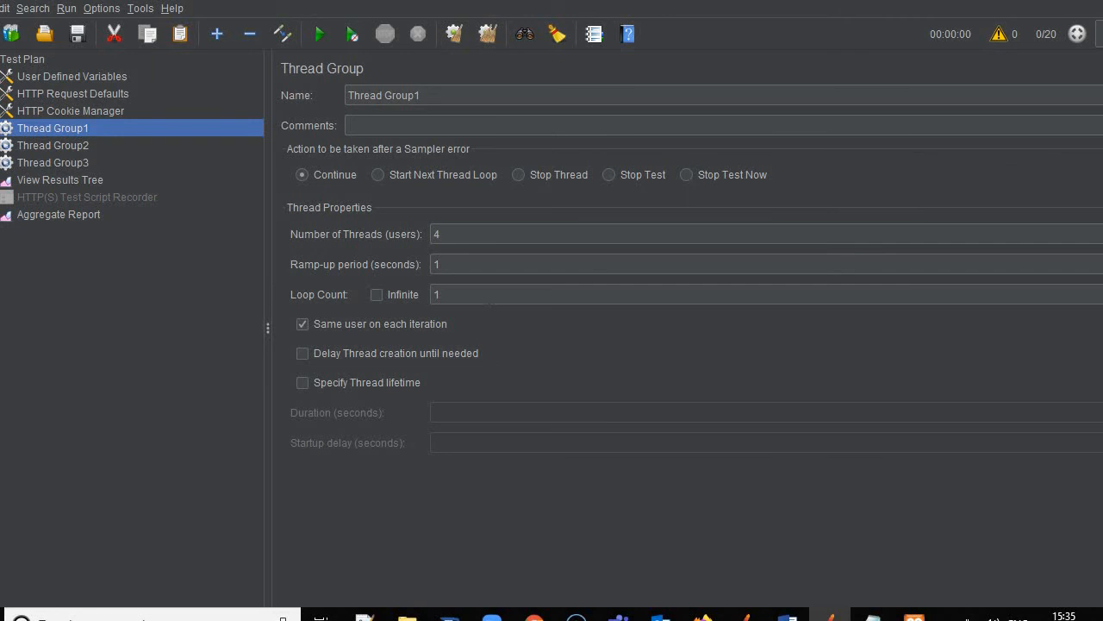
{"action": "double_click", "coordinate": [488, 298]}
{"action": "type", "text": "5"}
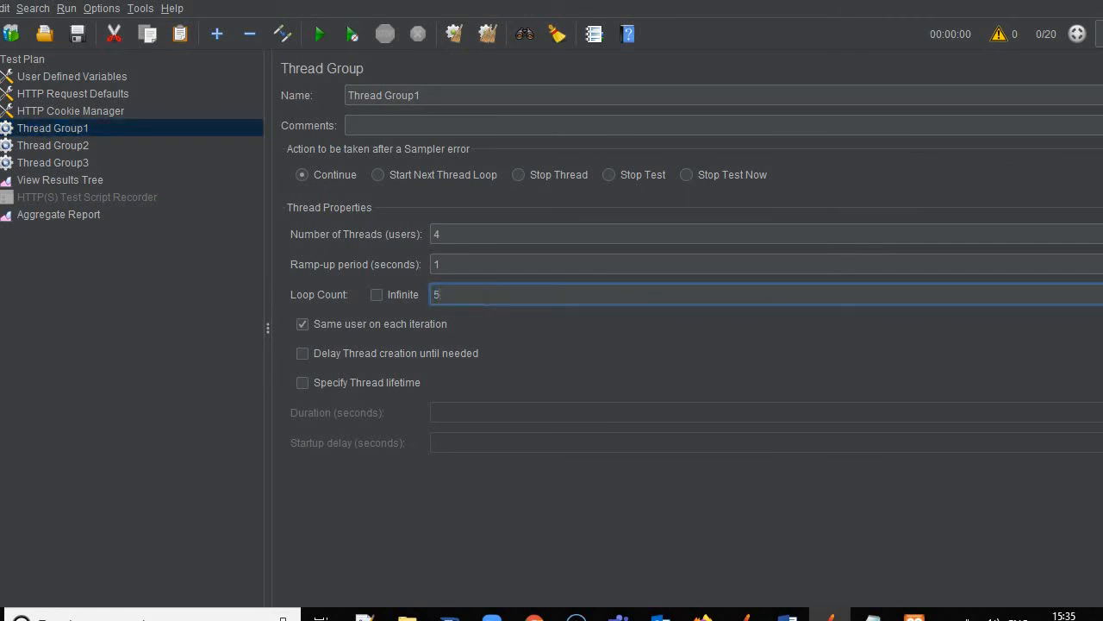
{"action": "left_click", "coordinate": [67, 149]}
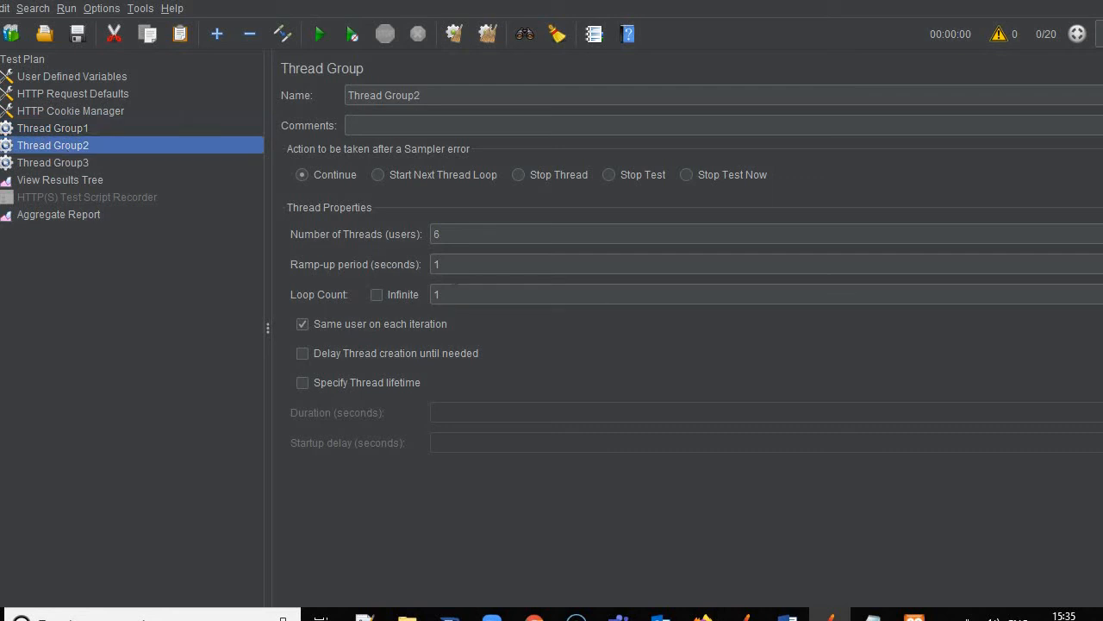
{"action": "double_click", "coordinate": [456, 295]}
{"action": "type", "text": "5"}
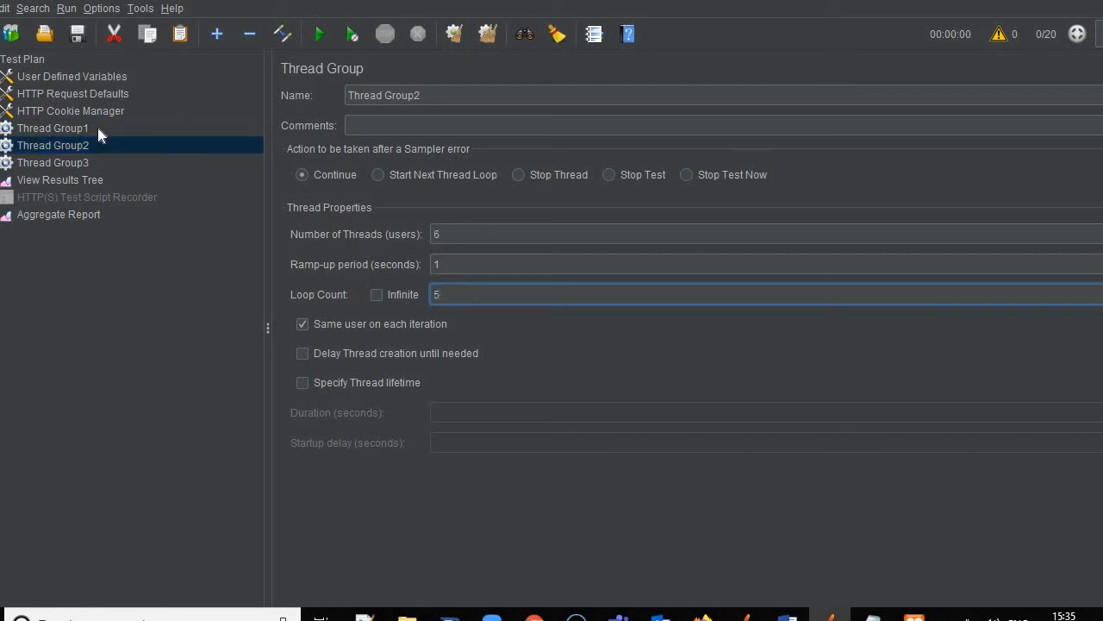
{"action": "left_click", "coordinate": [43, 160]}
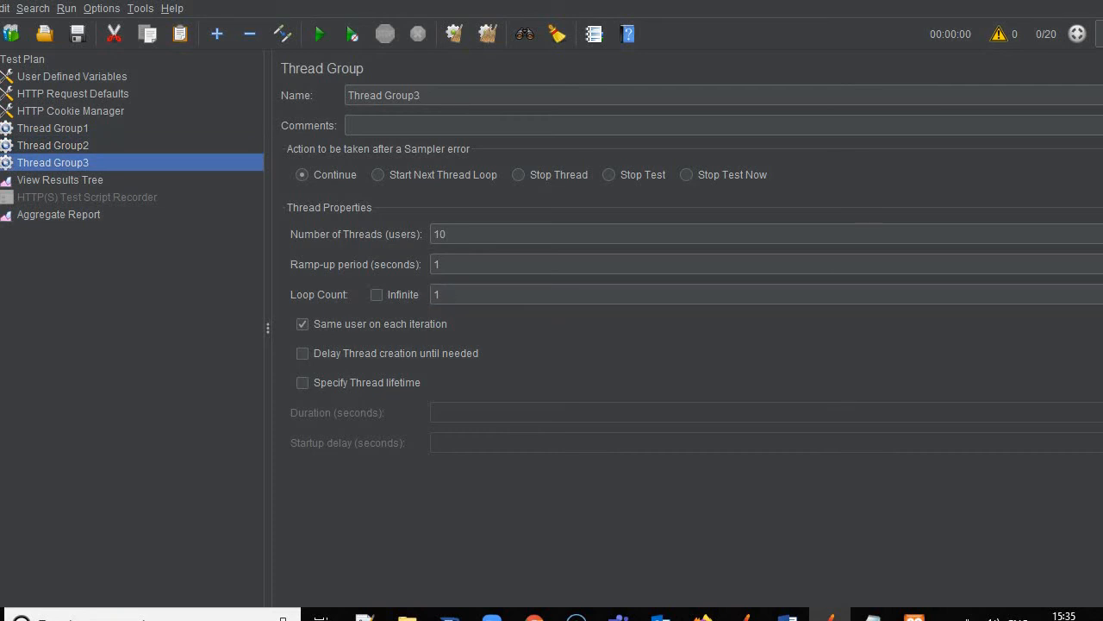
{"action": "double_click", "coordinate": [456, 295]}
{"action": "type", "text": "5"}
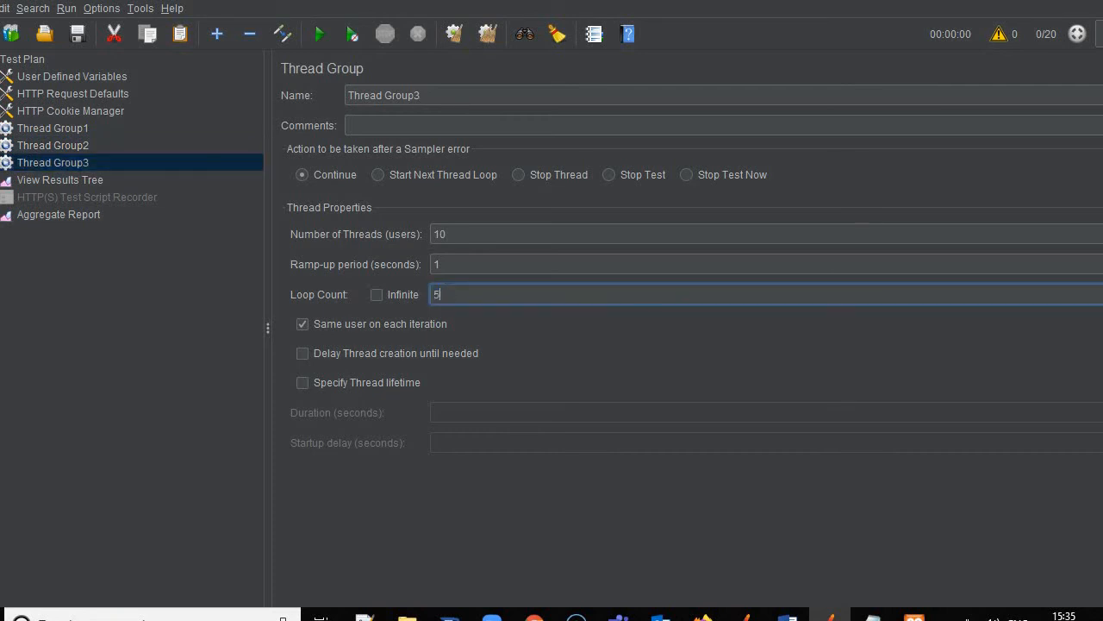
Duplicate Debug Sampler1 within Thread Group1's Transaction Controller and name the copy Debug Sampler1_1.
{"action": "left_click", "coordinate": [45, 131]}
{"action": "key", "text": "Right"}
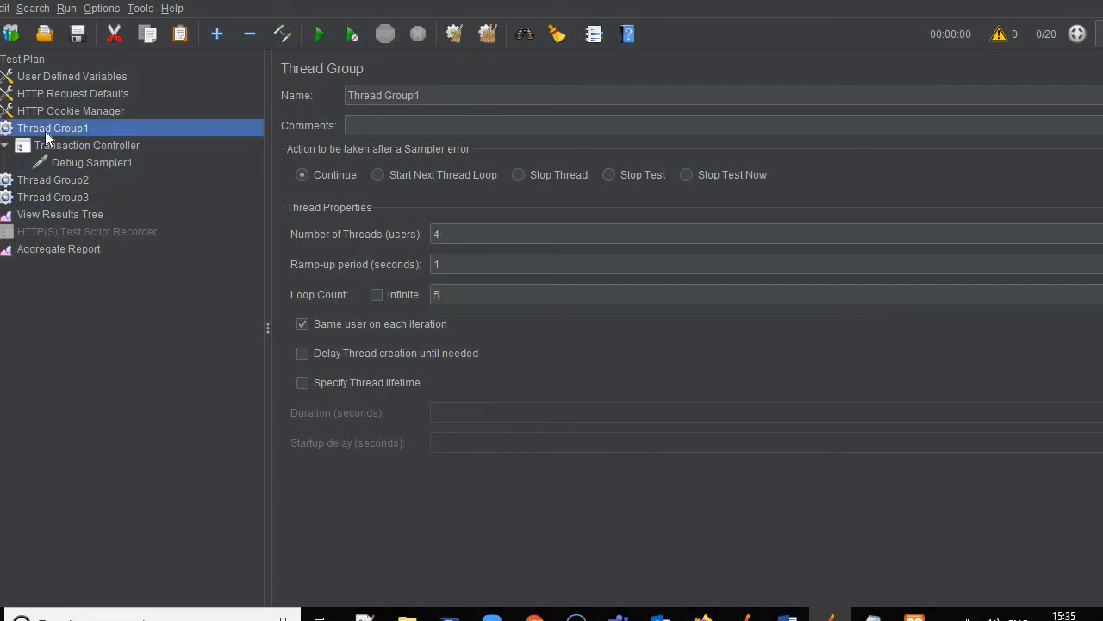
{"action": "key", "text": "Down"}
{"action": "key", "text": "Down"}
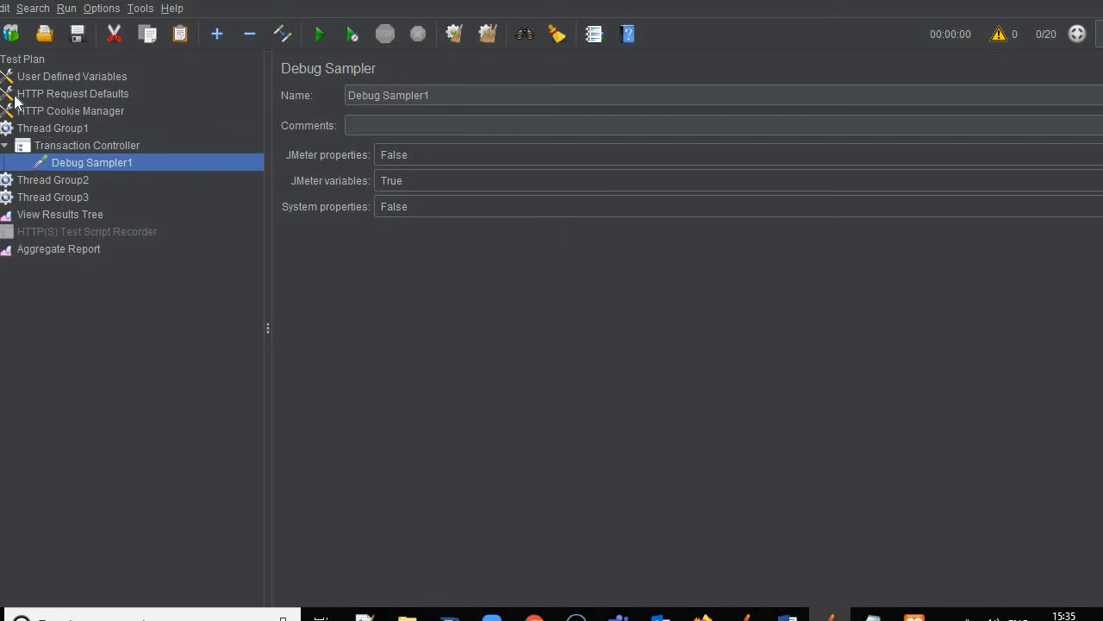
{"action": "left_click", "coordinate": [58, 145]}
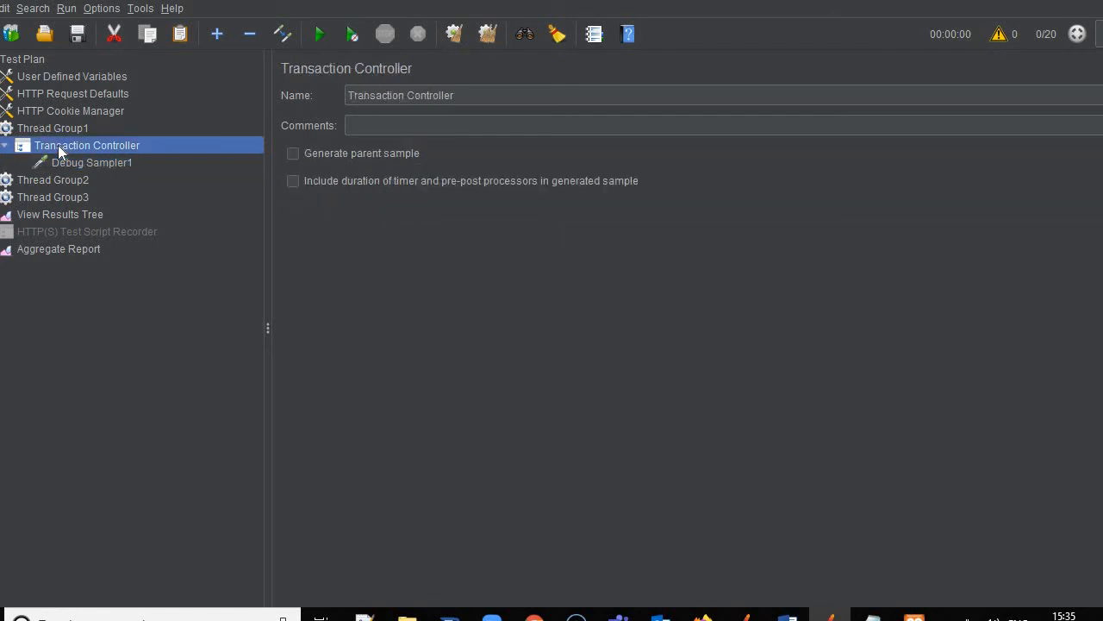
{"action": "key", "text": "ctrl+v"}
{"action": "left_click", "coordinate": [83, 181]}
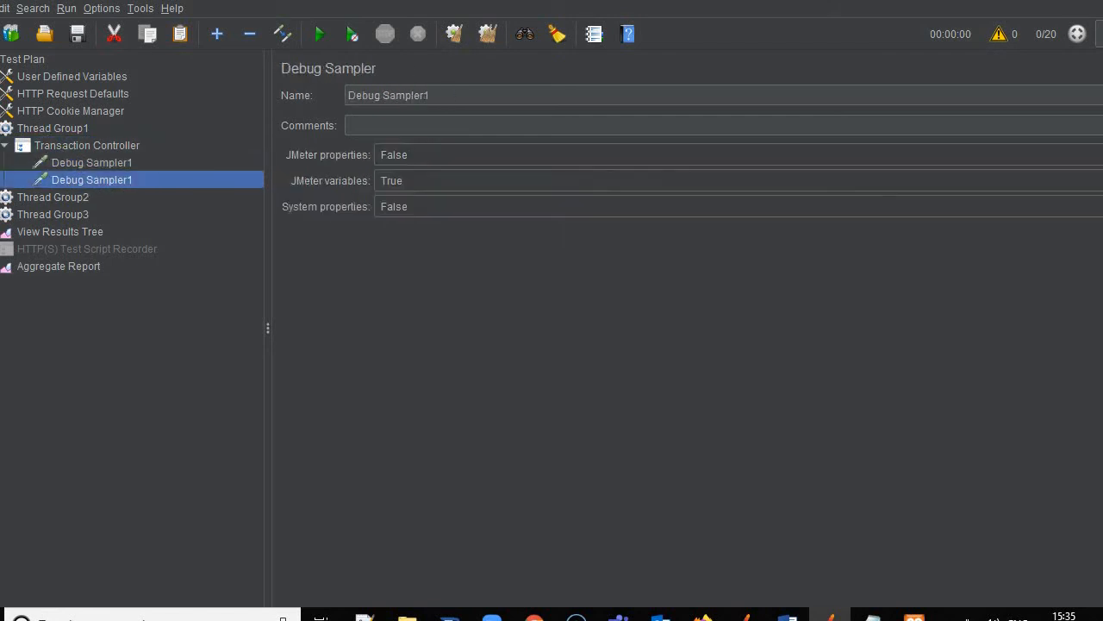
{"action": "left_click", "coordinate": [431, 96]}
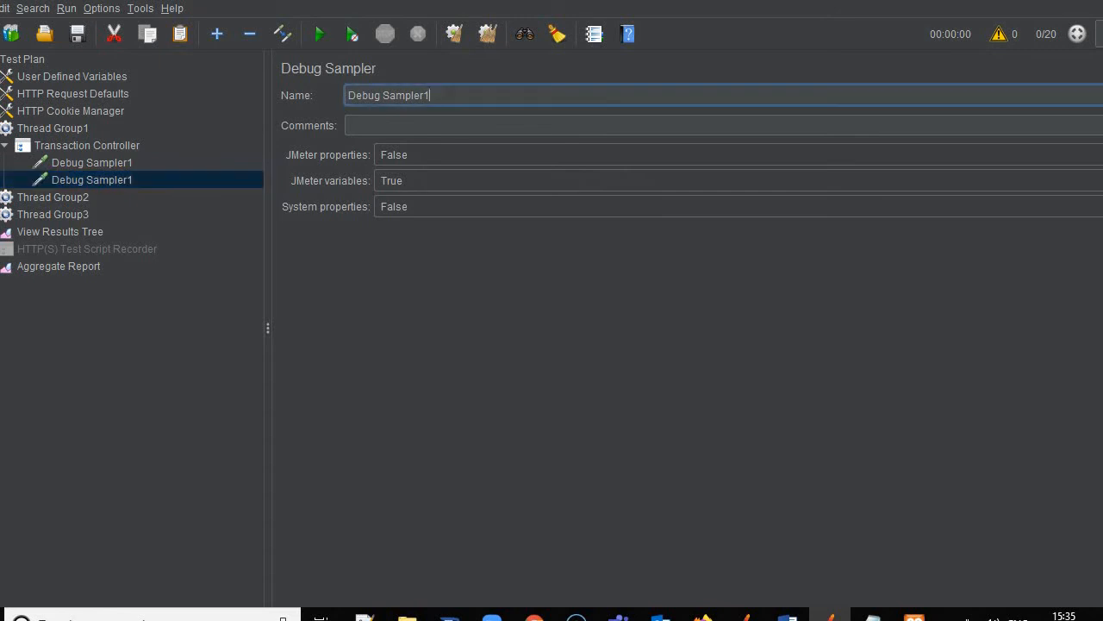
{"action": "type", "text": "_1"}
Duplicate Debug Sampler2 within Thread Group2's Transaction Controller and name the copy Debug Sampler2_1.
{"action": "double_click", "coordinate": [44, 196]}
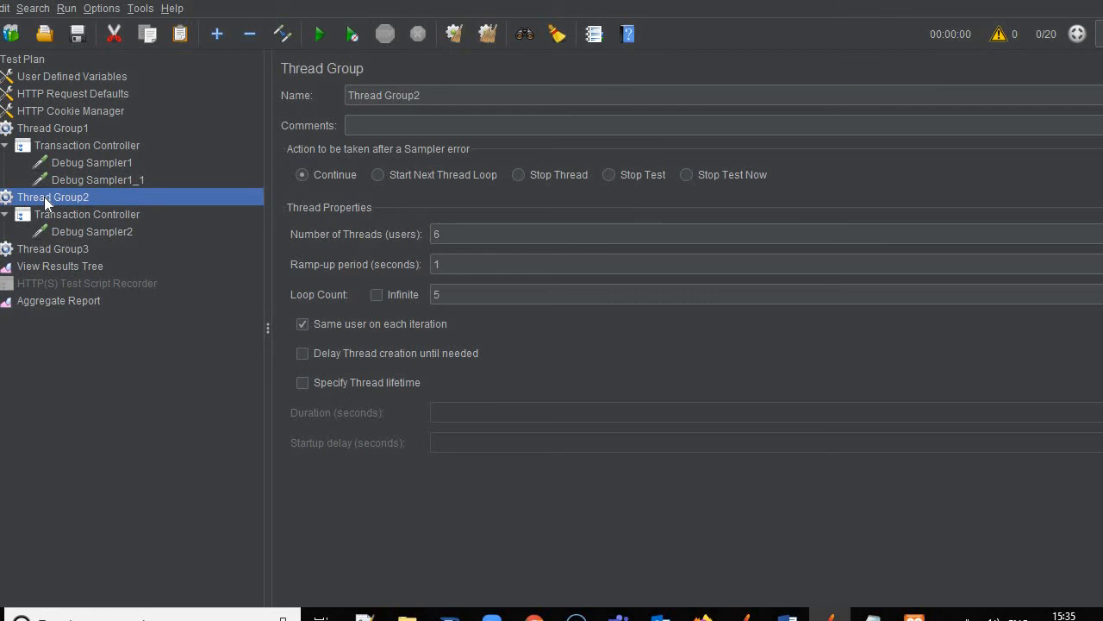
{"action": "left_click", "coordinate": [76, 214]}
{"action": "left_click", "coordinate": [87, 239]}
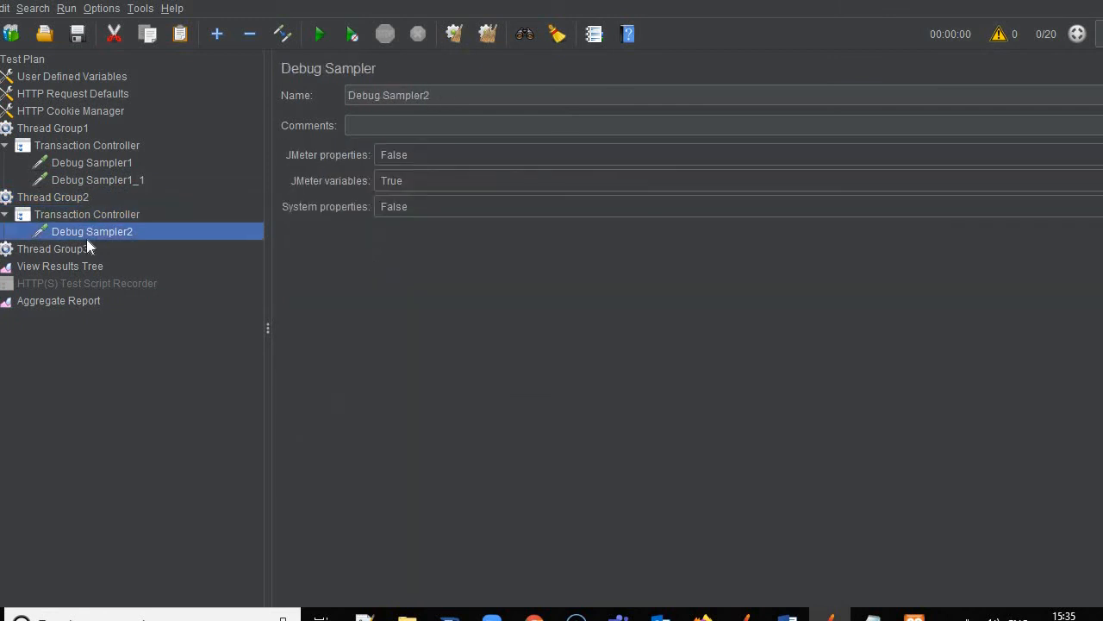
{"action": "key", "text": "Up"}
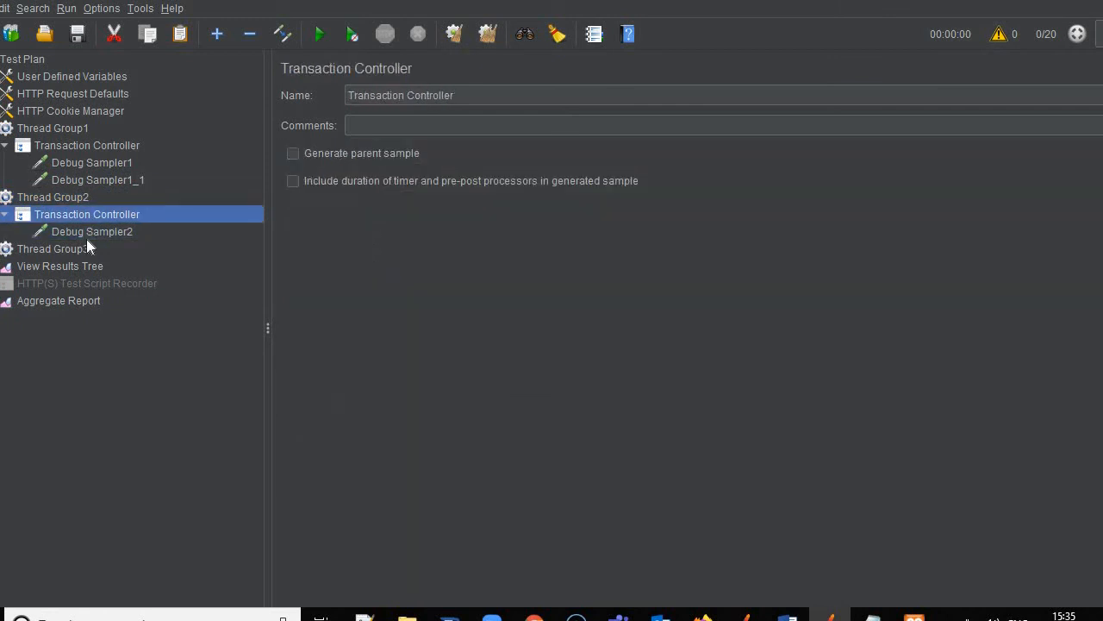
{"action": "key", "text": "ctrl+v"}
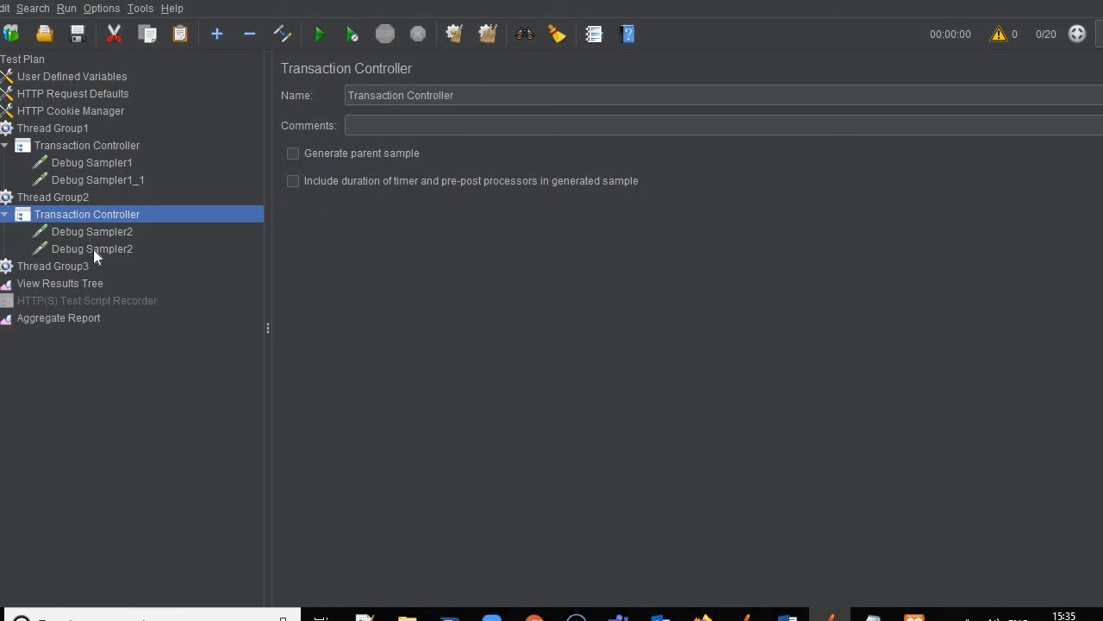
{"action": "left_click", "coordinate": [93, 249]}
{"action": "left_click", "coordinate": [433, 95]}
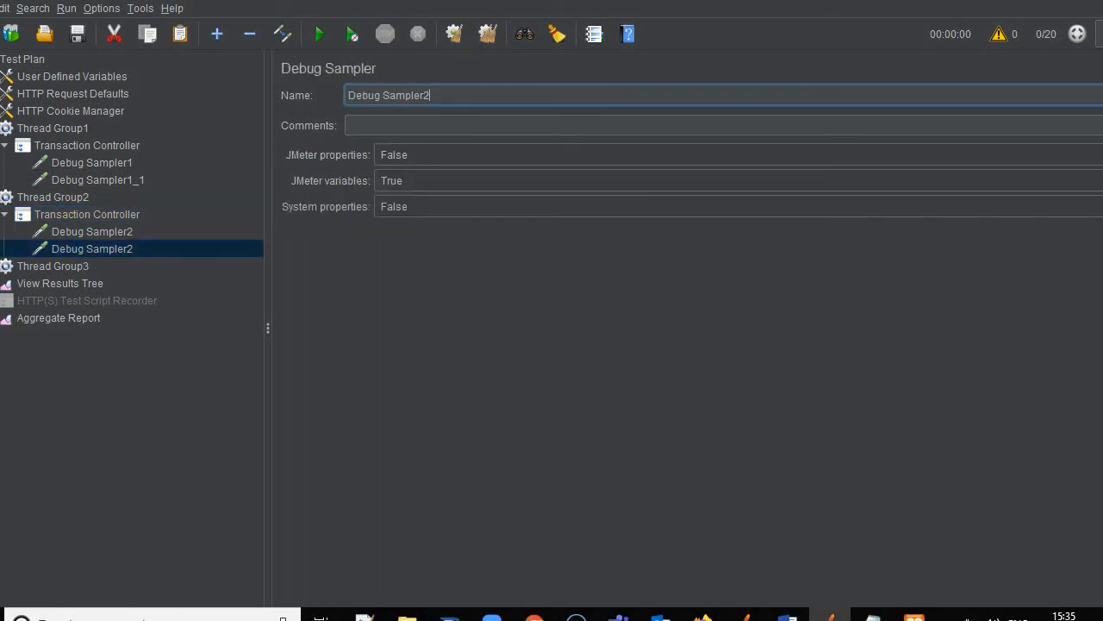
{"action": "type", "text": "_1"}
Duplicate Debug Sampler3 within Thread Group3's Transaction Controller and name the copy Debug Sampler3_1.
{"action": "left_click", "coordinate": [31, 271]}
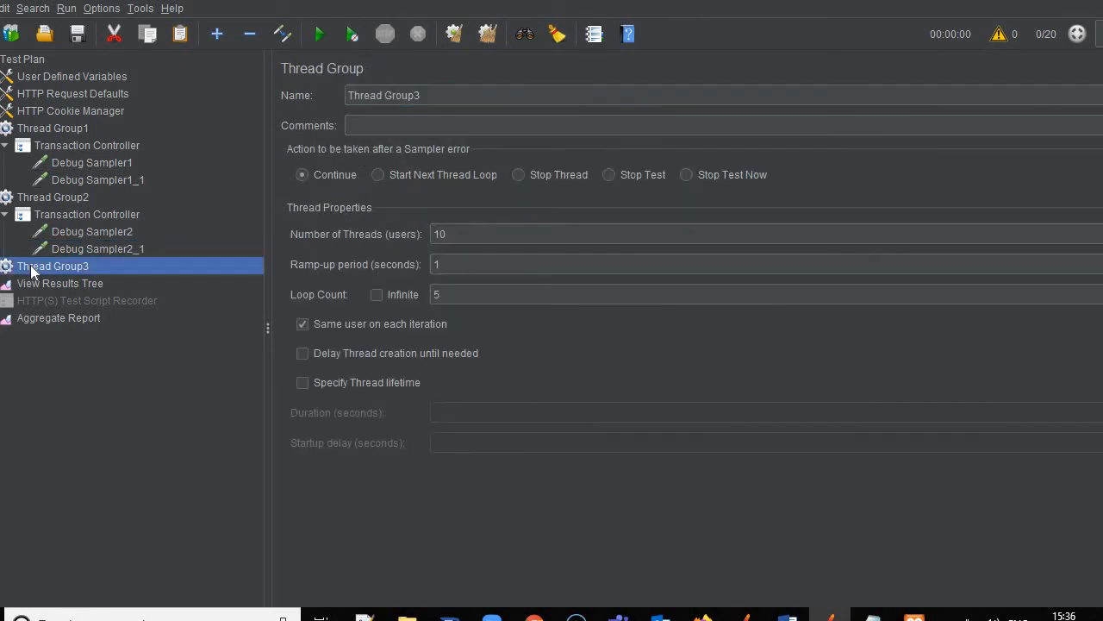
{"action": "key", "text": "Right"}
{"action": "key", "text": "Down"}
{"action": "key", "text": "Down"}
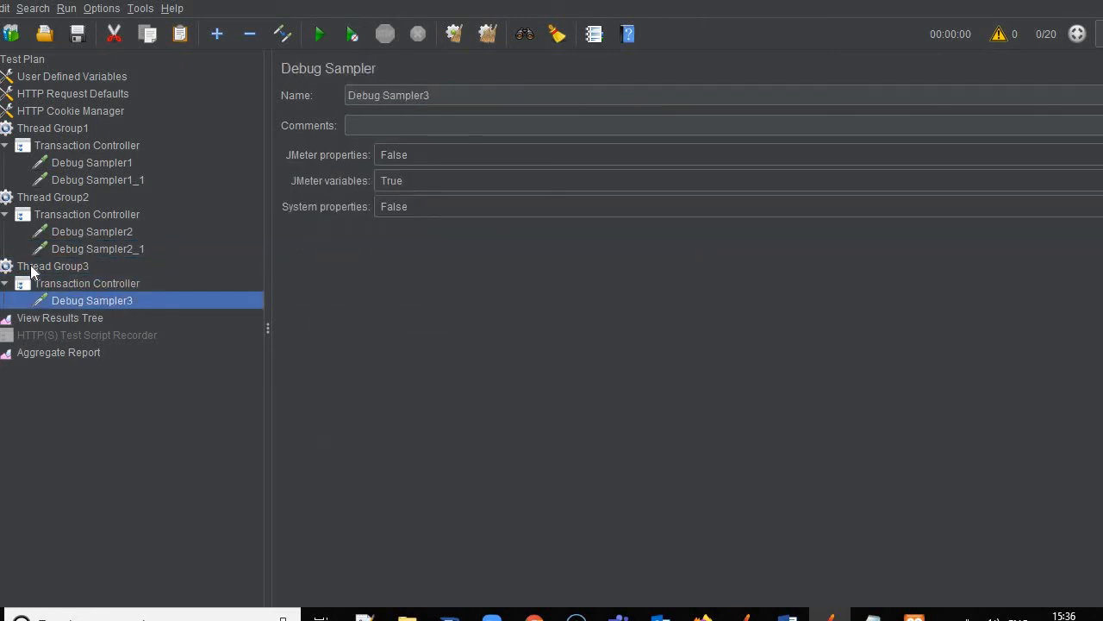
{"action": "left_click", "coordinate": [118, 282]}
{"action": "key", "text": "ctrl+v"}
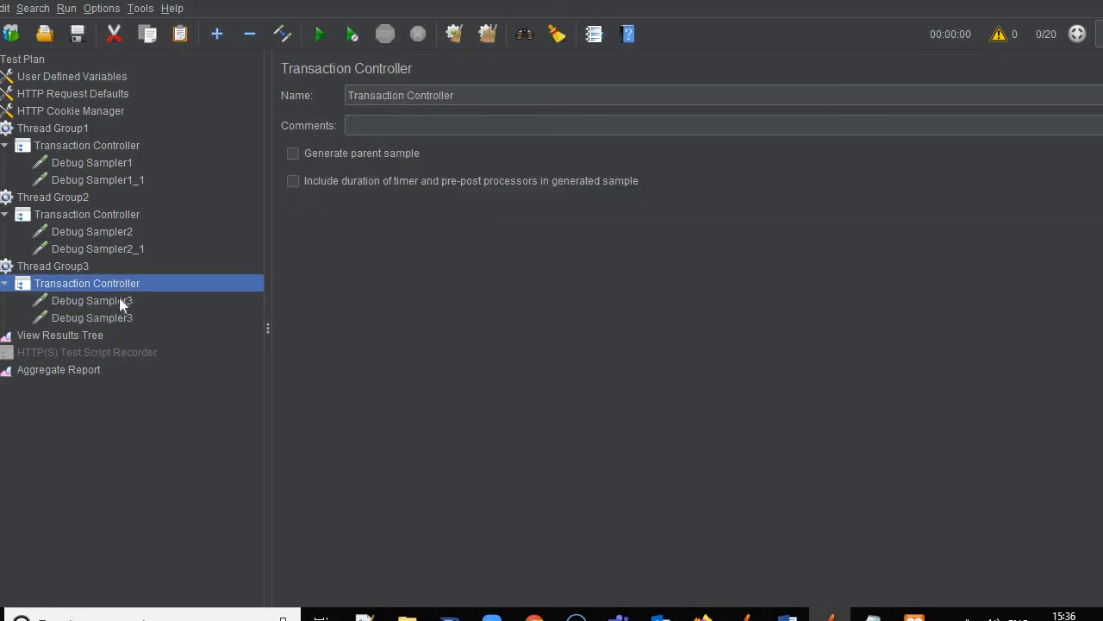
{"action": "left_click", "coordinate": [120, 319]}
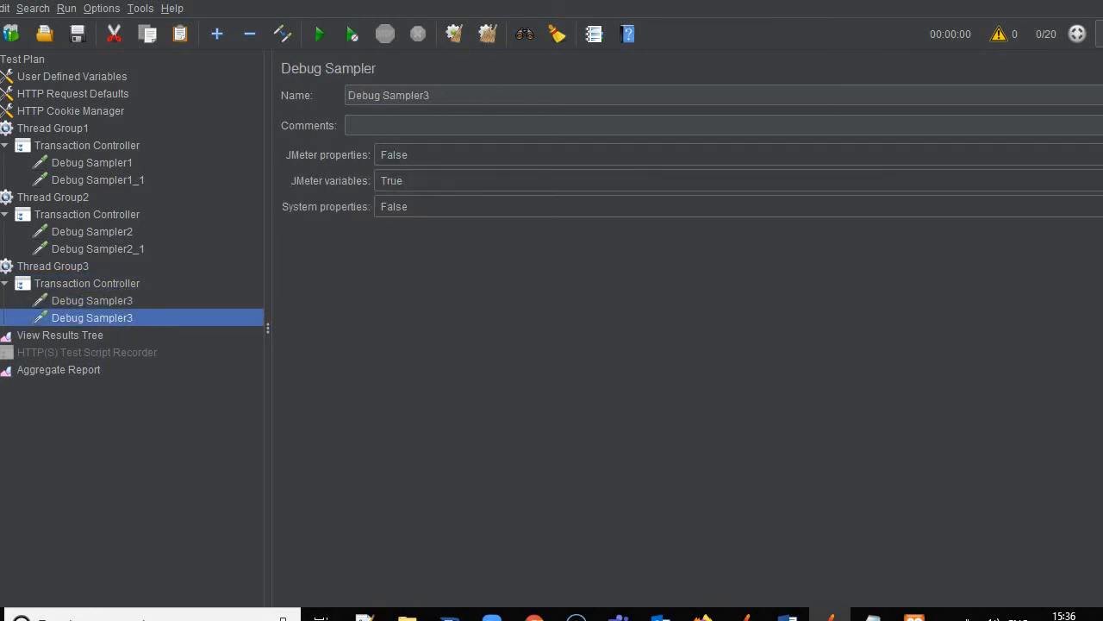
{"action": "left_click", "coordinate": [432, 95]}
{"action": "type", "text": "_1"}
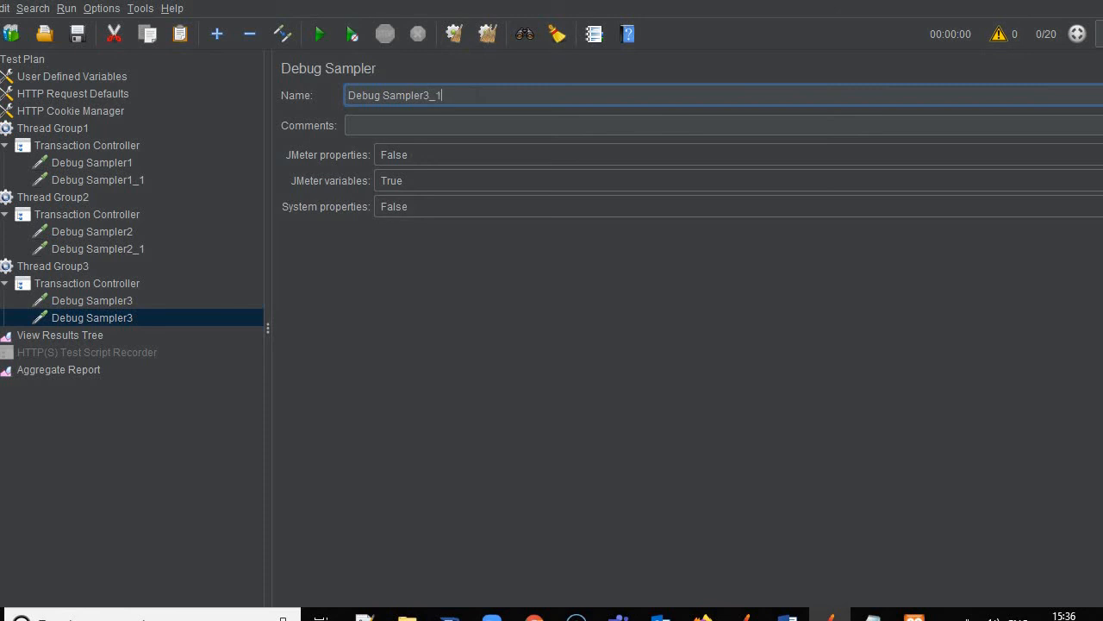
{"action": "left_click", "coordinate": [118, 289]}
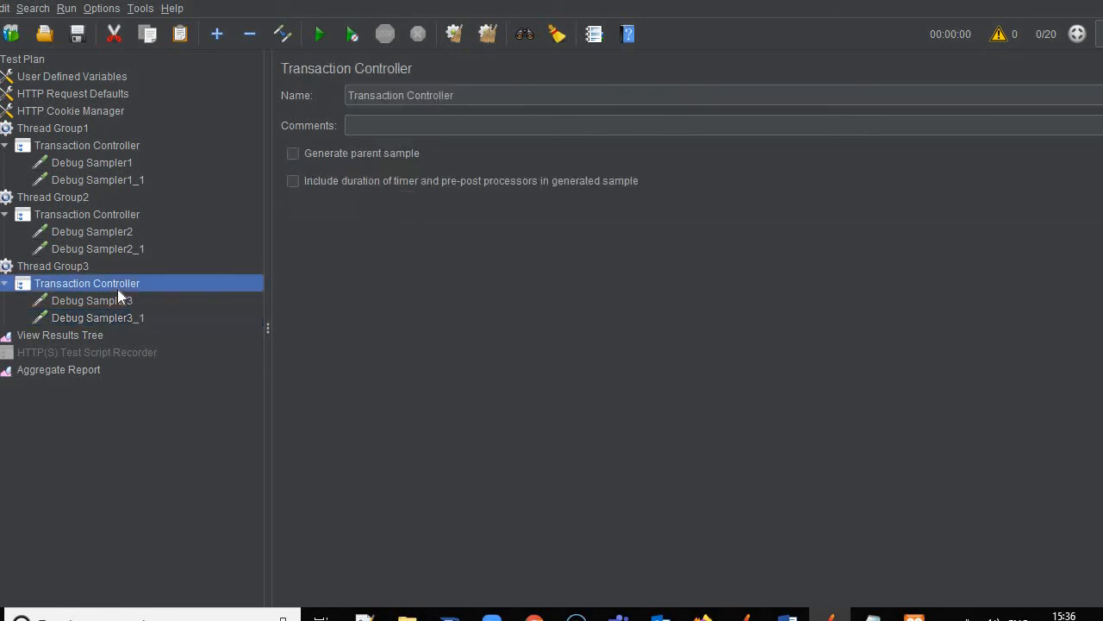
Collapse Thread Group3, Thread Group2 and Thread Group1 in the test plan tree.
{"action": "key", "text": "Left"}
{"action": "key", "text": "Left"}
{"action": "key", "text": "Left"}
{"action": "key", "text": "Up"}
{"action": "key", "text": "Left"}
{"action": "key", "text": "Left"}
{"action": "key", "text": "Left"}
{"action": "key", "text": "Left"}
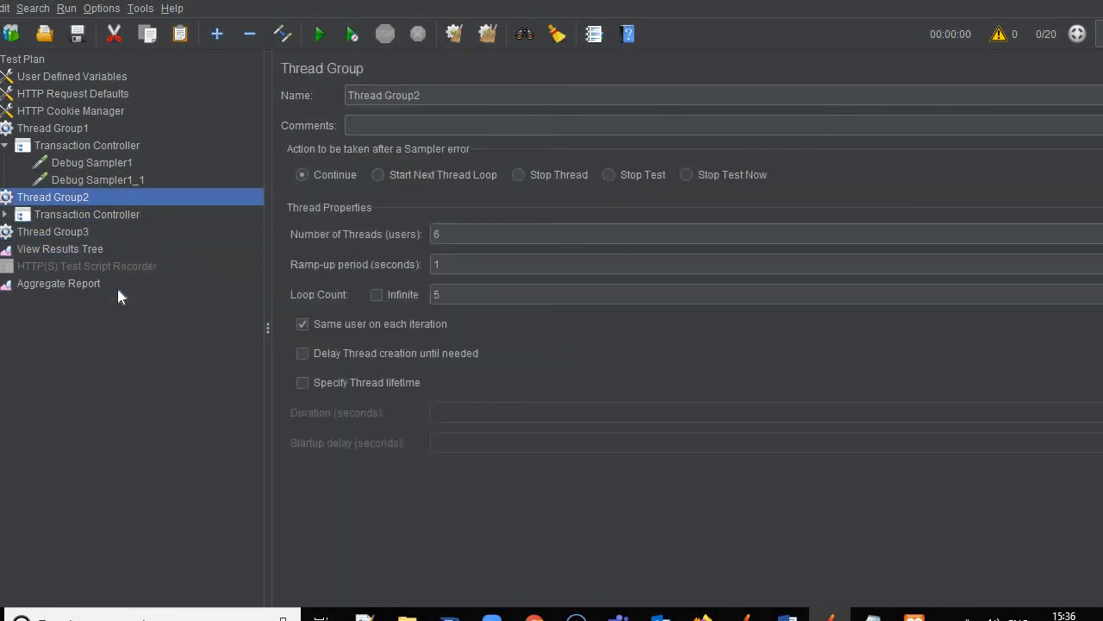
{"action": "key", "text": "Up"}
{"action": "key", "text": "Left"}
{"action": "key", "text": "Left"}
{"action": "key", "text": "Left"}
{"action": "key", "text": "Left"}
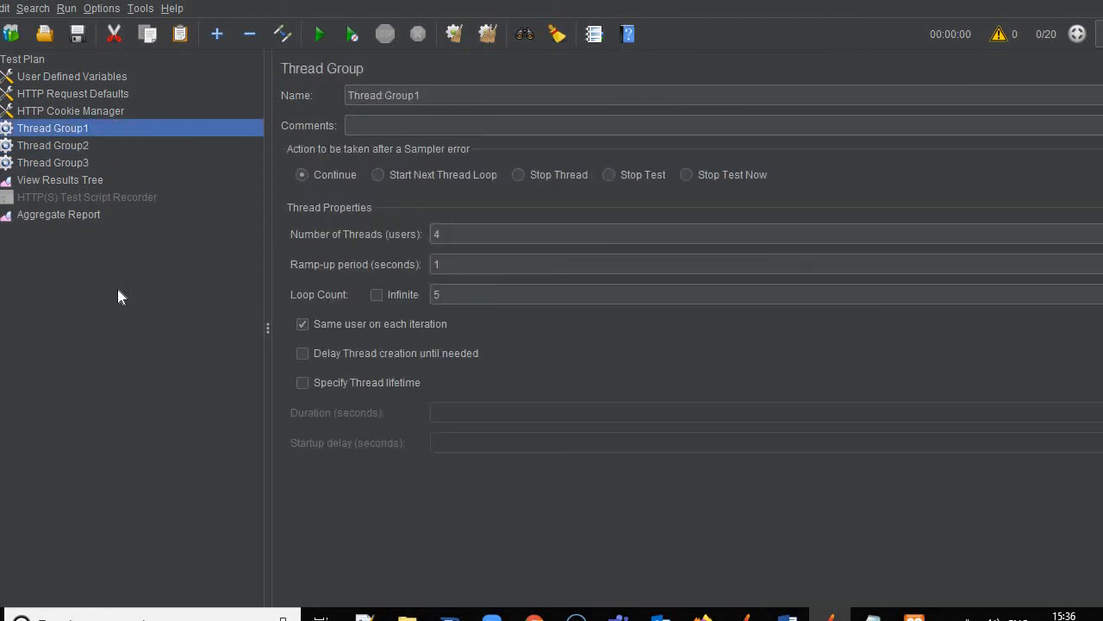
Review the number of users and the loop count in Thread Group1, Thread Group2 and Thread Group3.
{"action": "left_click", "coordinate": [461, 235]}
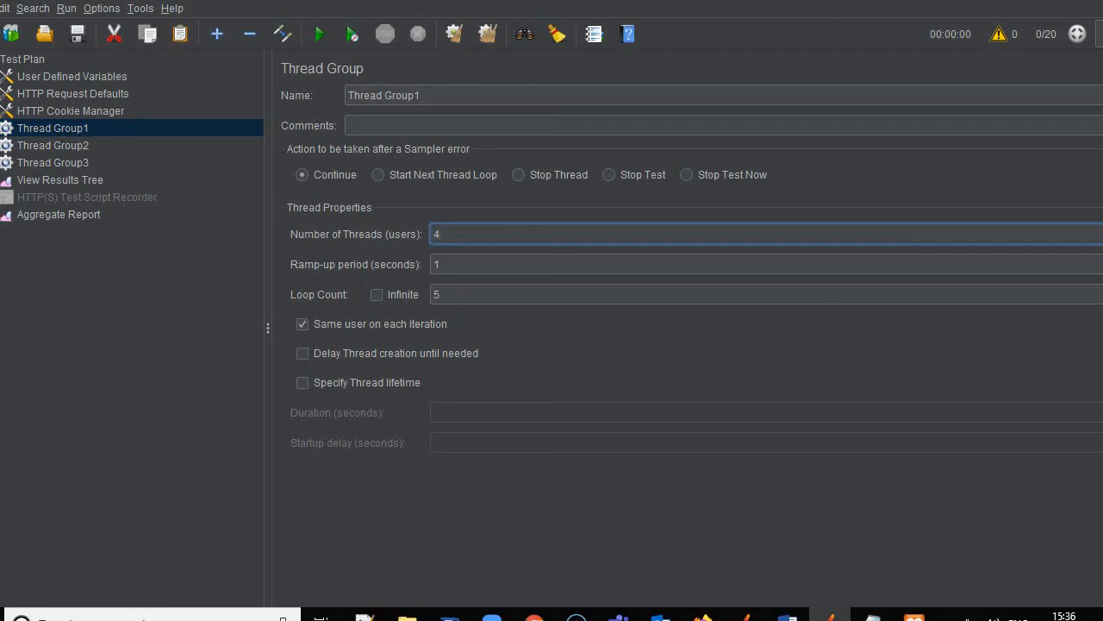
{"action": "left_click", "coordinate": [461, 295]}
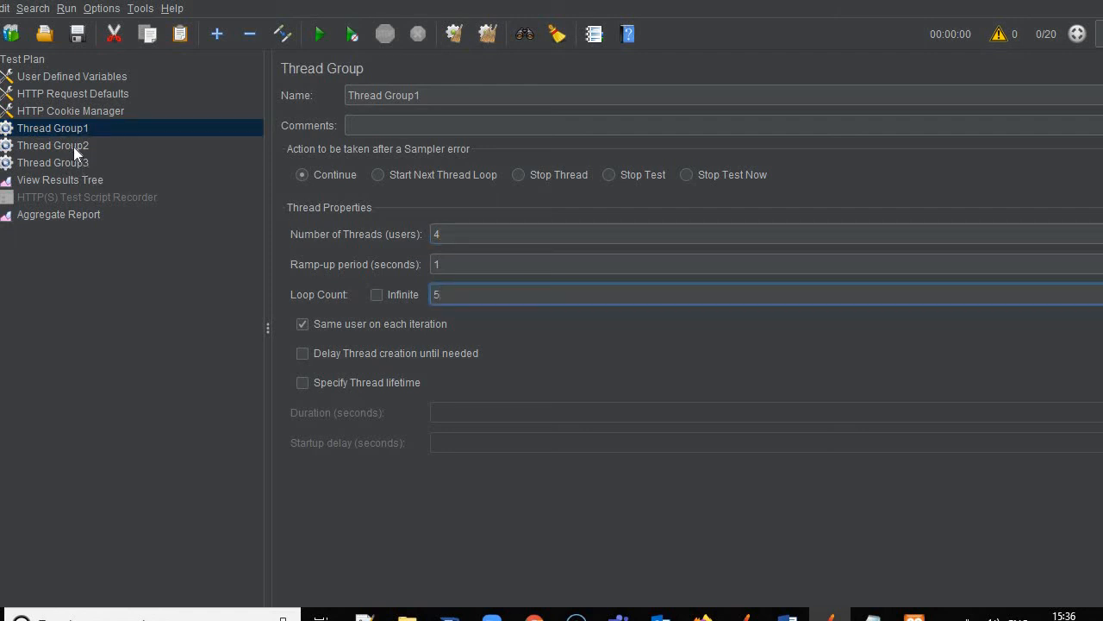
{"action": "left_click", "coordinate": [145, 148]}
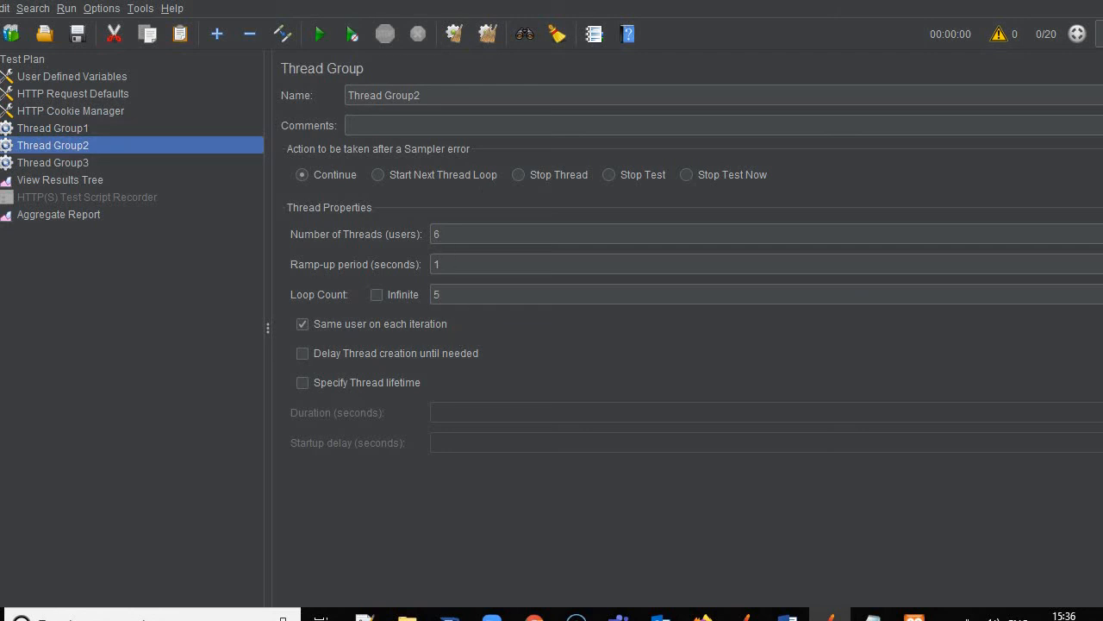
{"action": "left_click", "coordinate": [462, 295]}
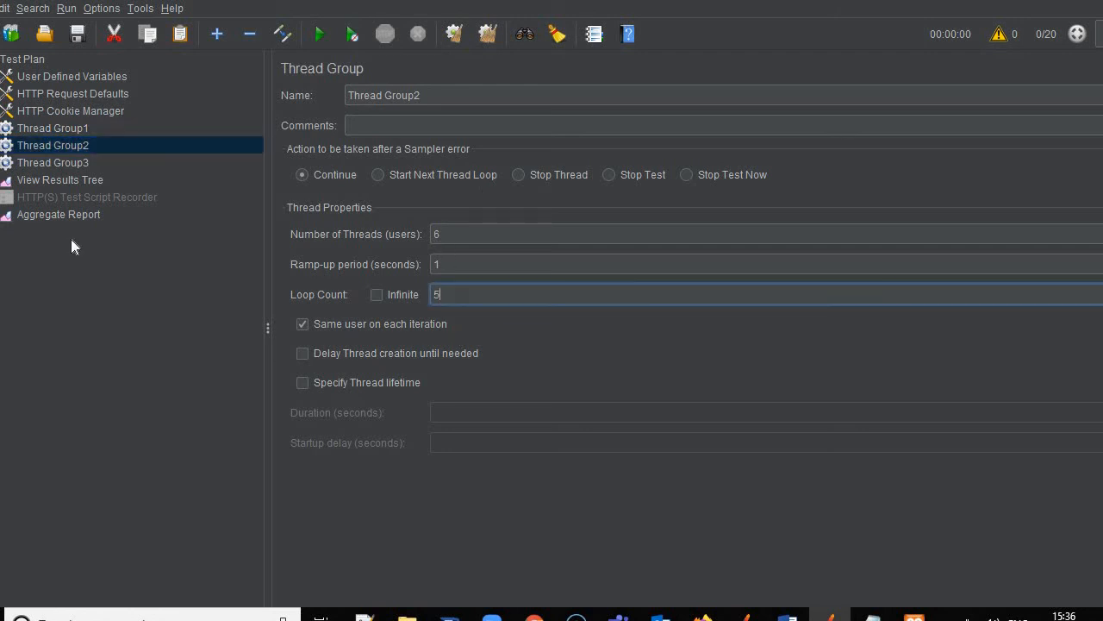
{"action": "left_click", "coordinate": [62, 165]}
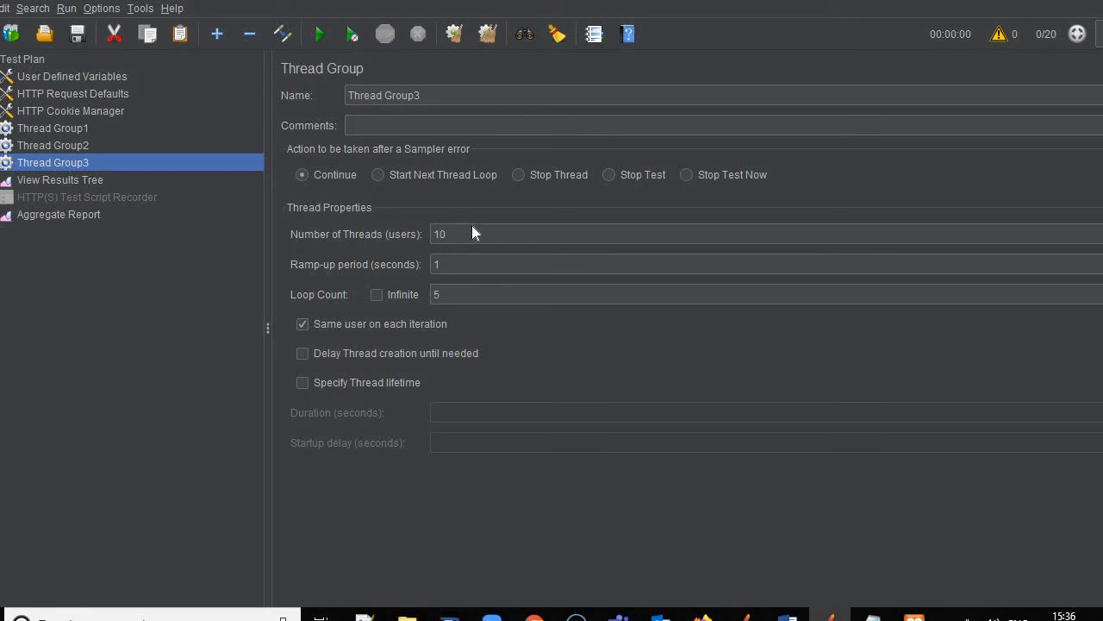
{"action": "left_click", "coordinate": [65, 132]}
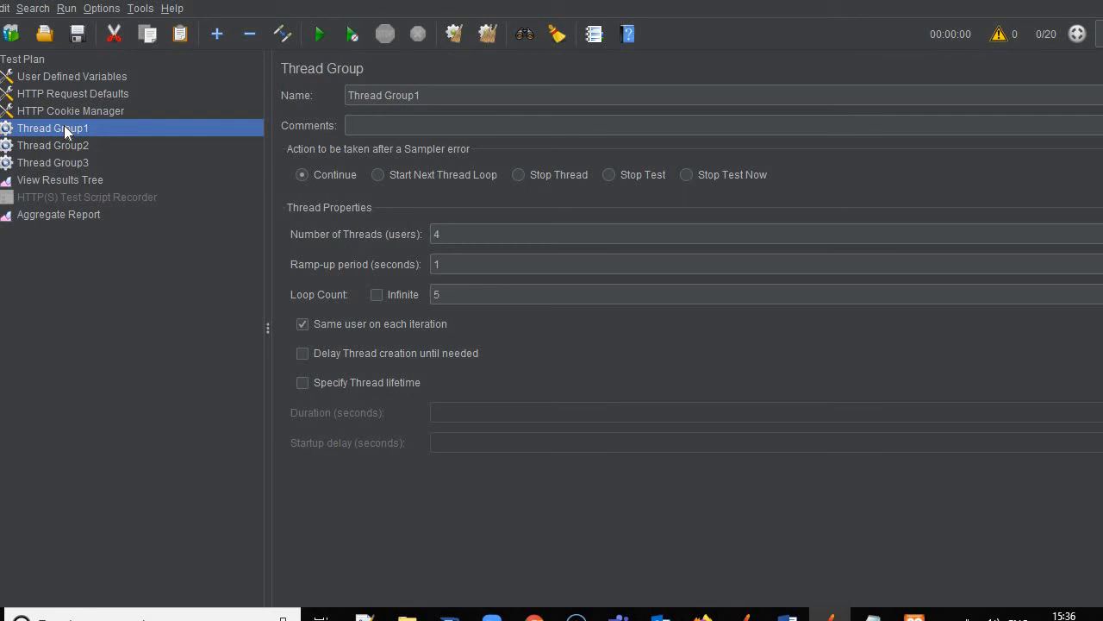
{"action": "key", "text": "Down"}
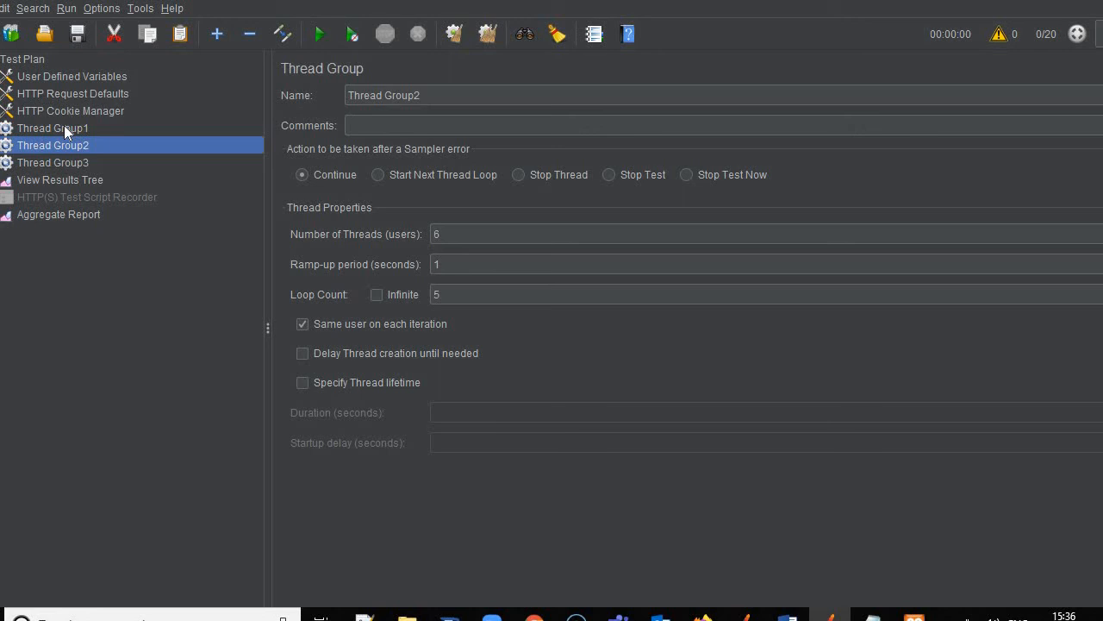
{"action": "key", "text": "Down"}
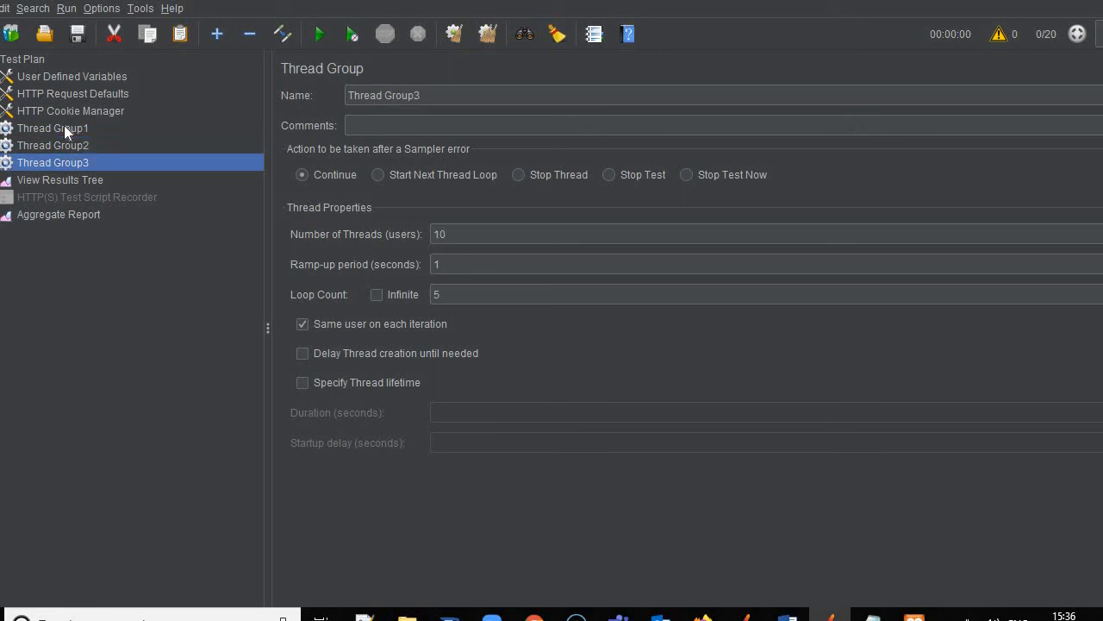
Clear all previous results in the Aggregate Report and run the test plan without saving it.
{"action": "key", "text": "Down"}
{"action": "key", "text": "Down"}
{"action": "key", "text": "Down"}
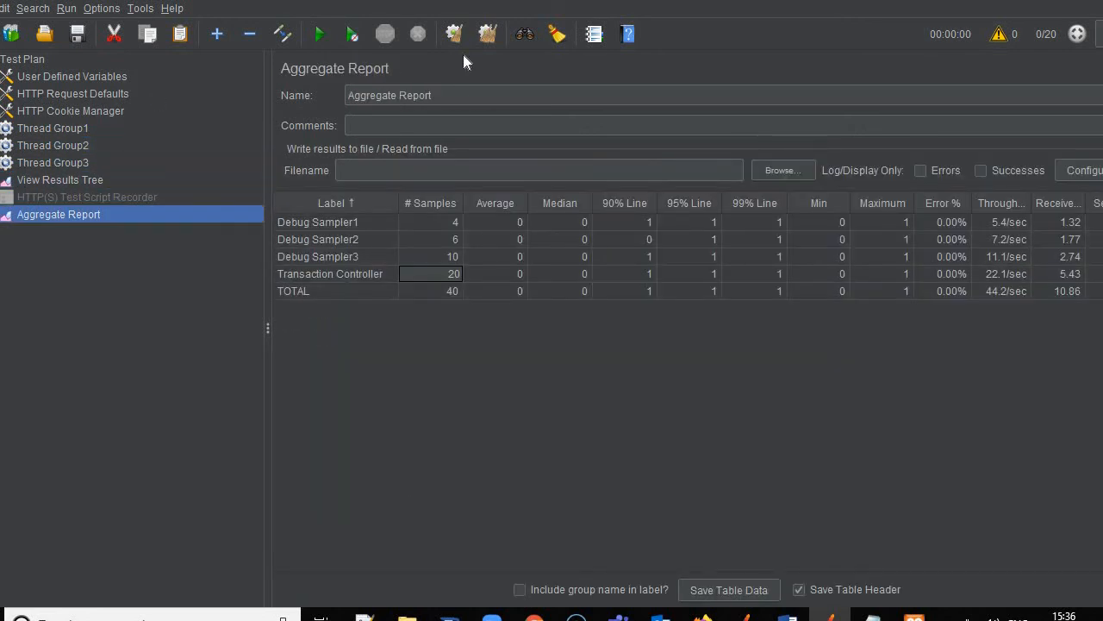
{"action": "left_click", "coordinate": [488, 34]}
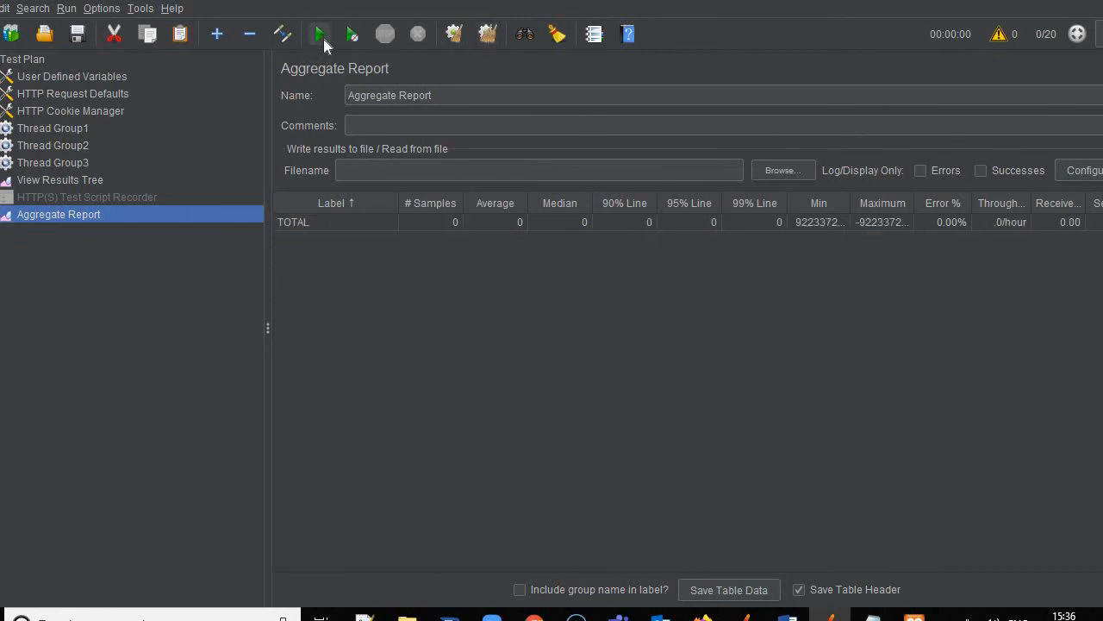
{"action": "left_click", "coordinate": [323, 39]}
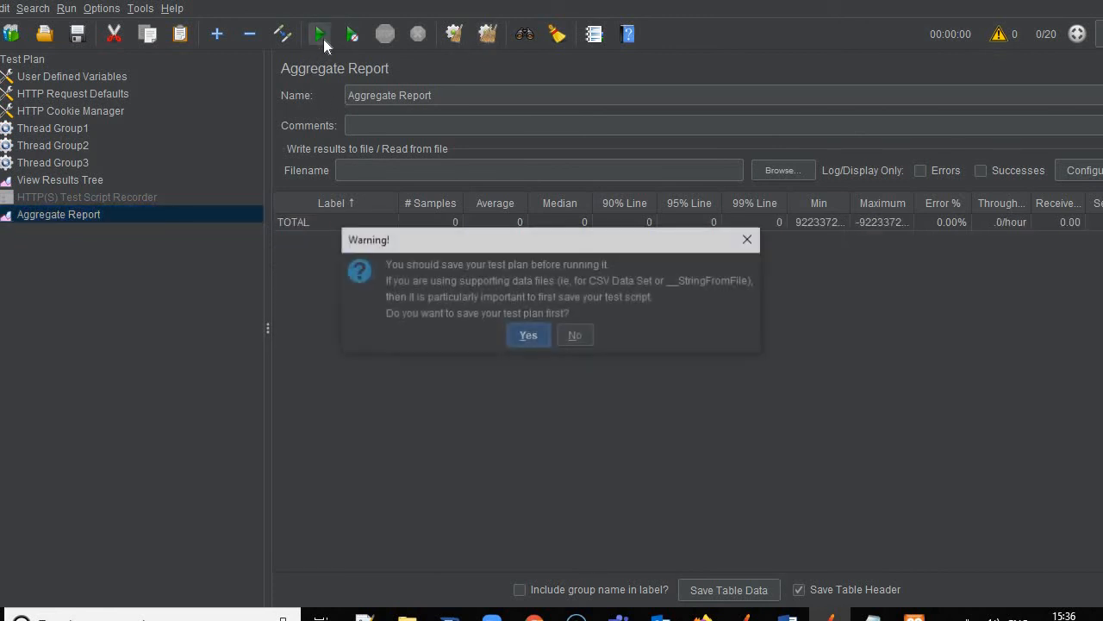
{"action": "left_click", "coordinate": [576, 337]}
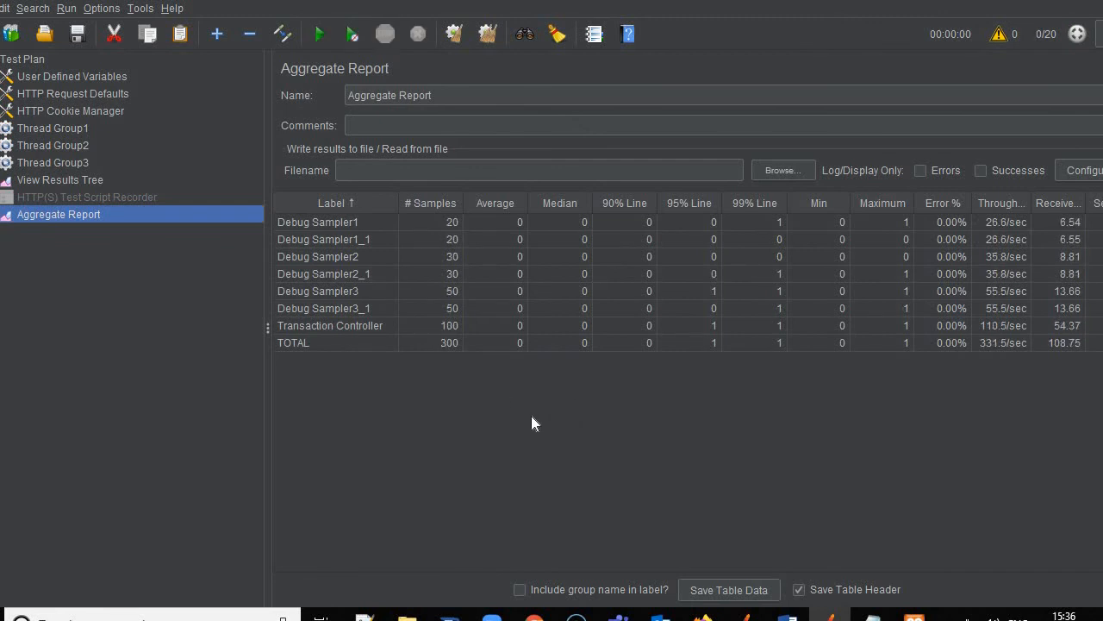
Compare the sample counts of Debug Sampler1 and Debug Sampler1_1 in the report with the samplers inside Thread Group1.
{"action": "left_click", "coordinate": [425, 222]}
{"action": "key", "text": "Down"}
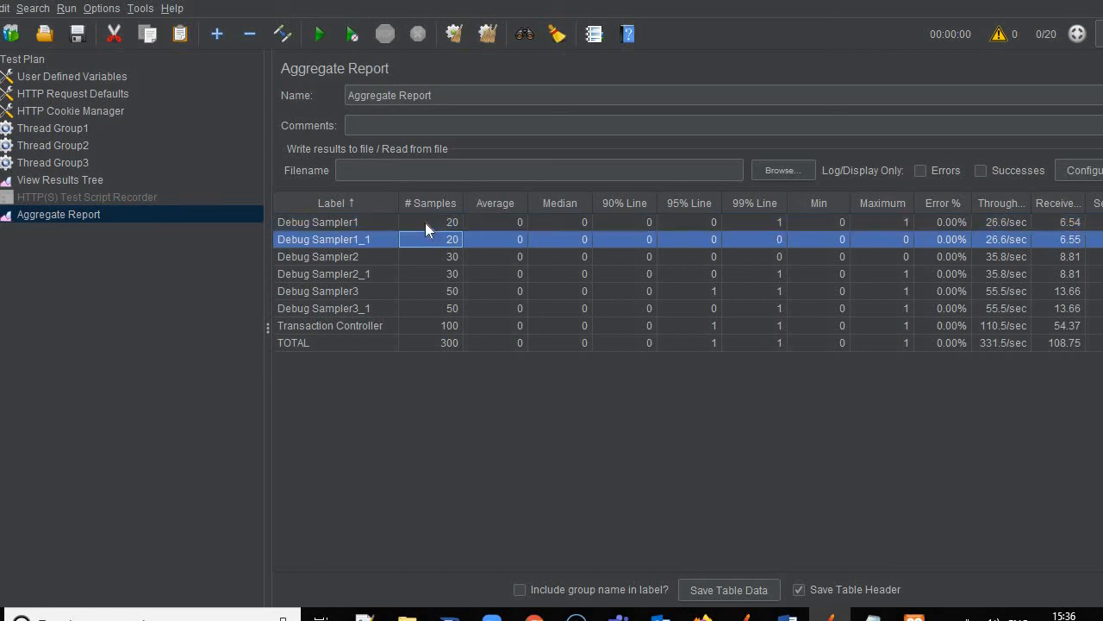
{"action": "left_click", "coordinate": [425, 223]}
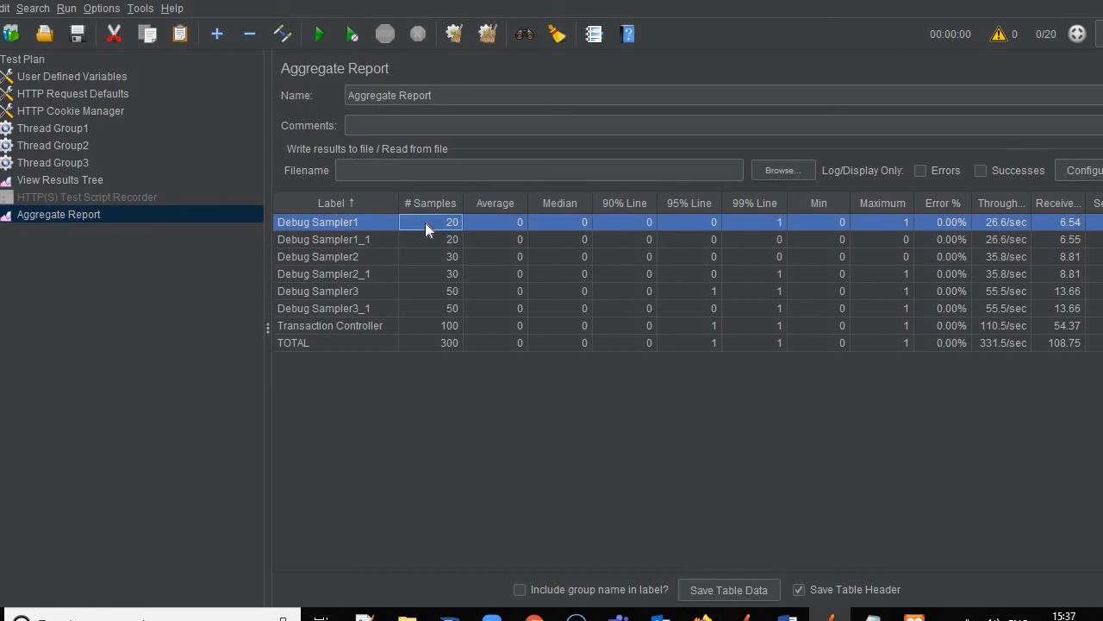
{"action": "key", "text": "Left"}
{"action": "key", "text": "Down"}
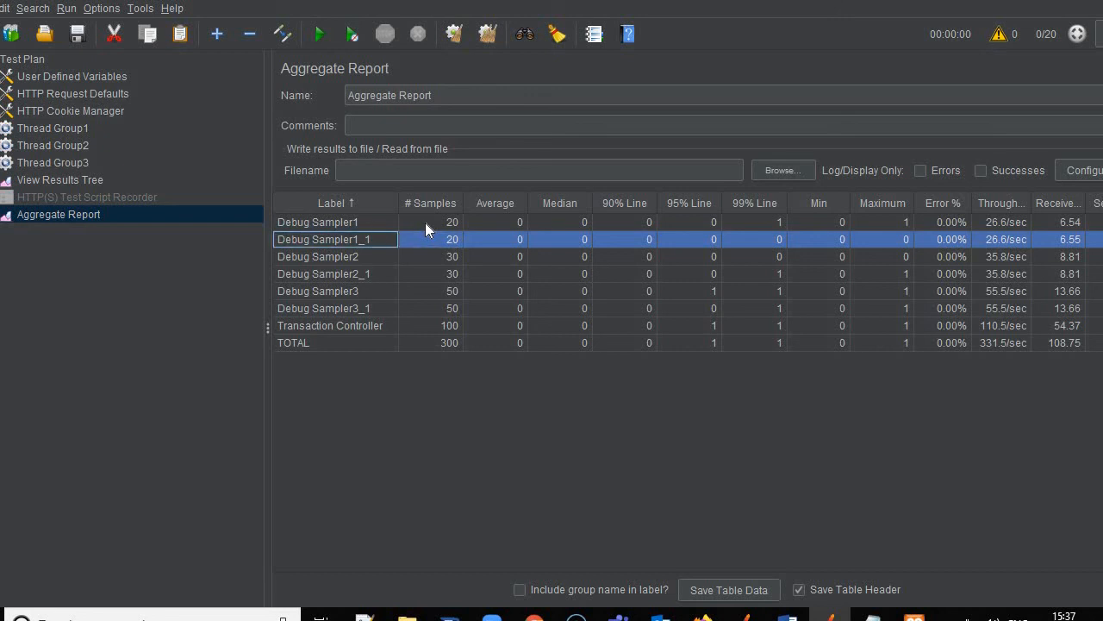
{"action": "key", "text": "shift+Up"}
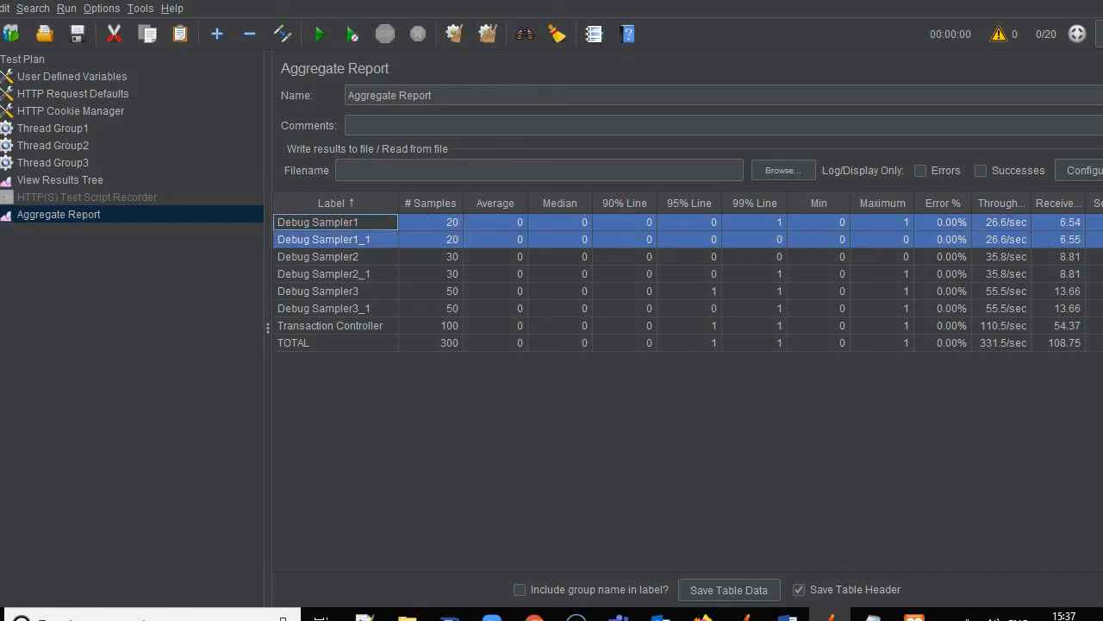
{"action": "left_click", "coordinate": [3, 127]}
{"action": "left_click", "coordinate": [5, 145]}
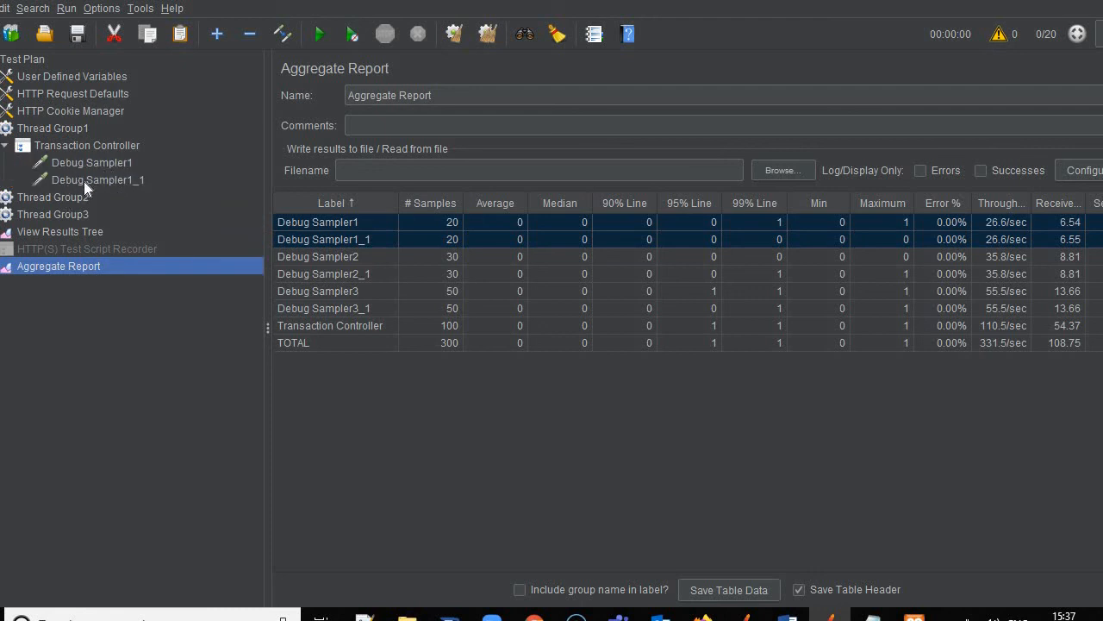
Check the sample counts of Debug Sampler2 and Debug Sampler2_1 against Thread Group2's settings and samplers, ending on the Aggregate Report.
{"action": "left_click", "coordinate": [316, 258]}
{"action": "left_click", "coordinate": [315, 258], "text": "ctrl"}
{"action": "key", "text": "Down"}
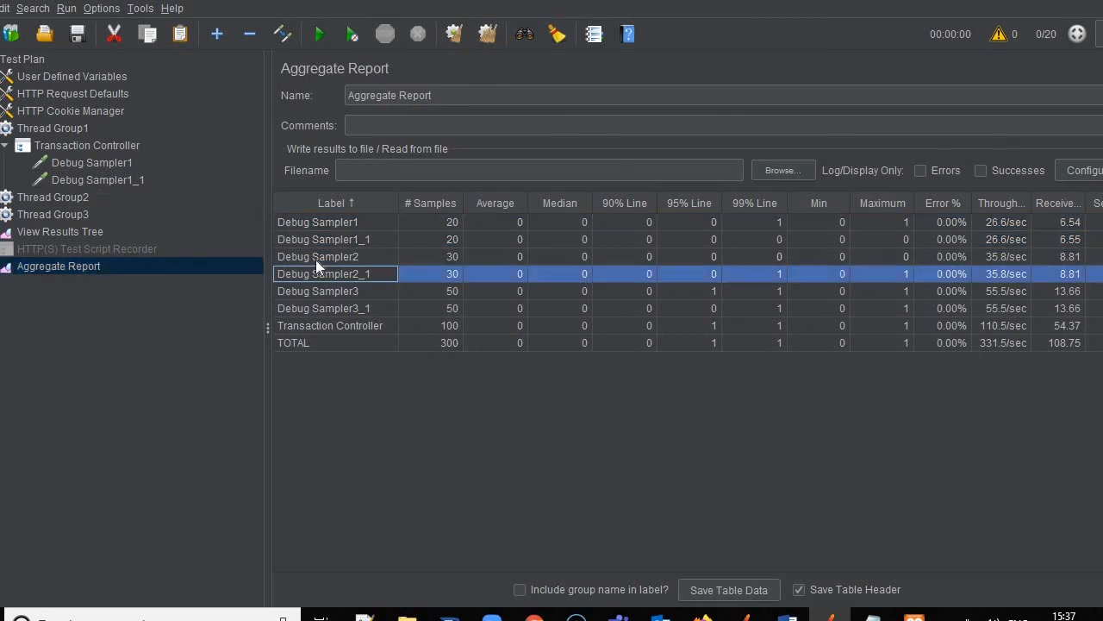
{"action": "key", "text": "Up"}
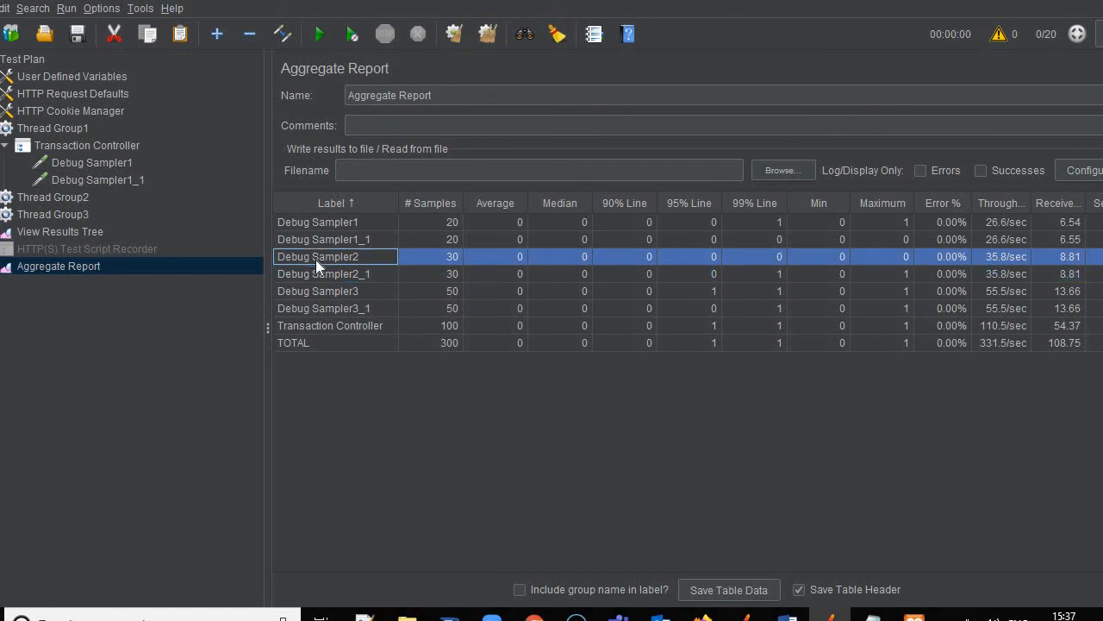
{"action": "key", "text": "Down"}
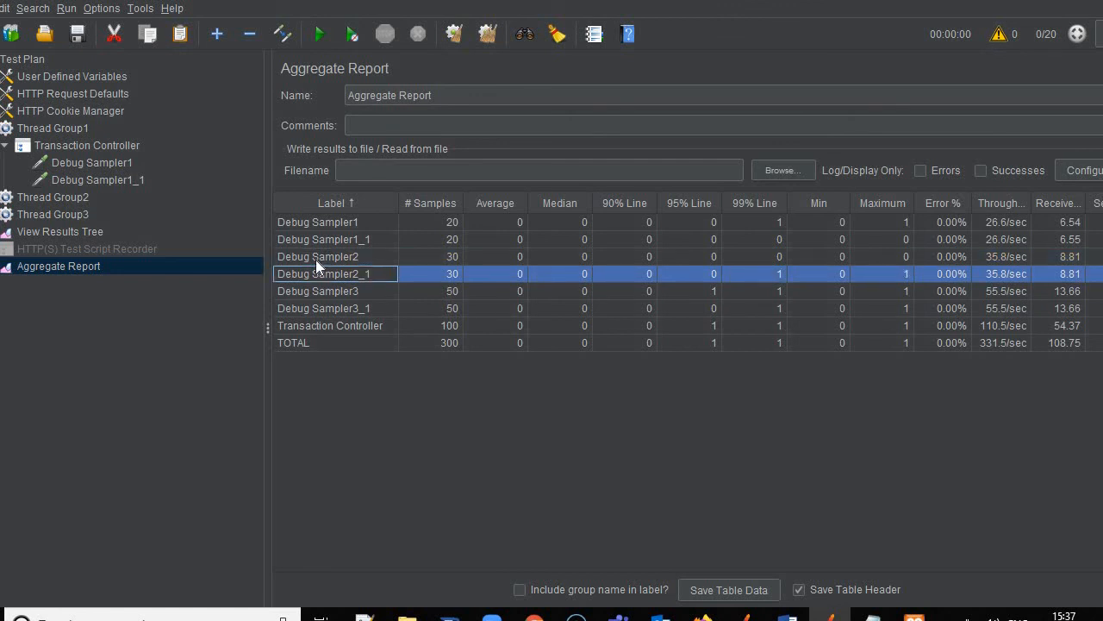
{"action": "left_click", "coordinate": [49, 197]}
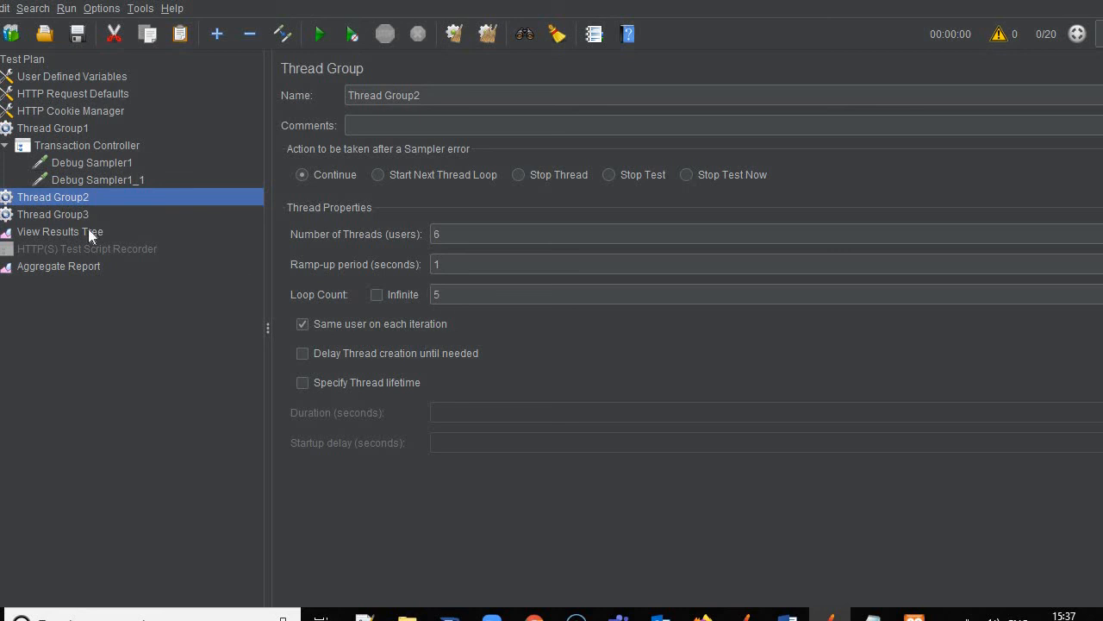
{"action": "key", "text": "Right"}
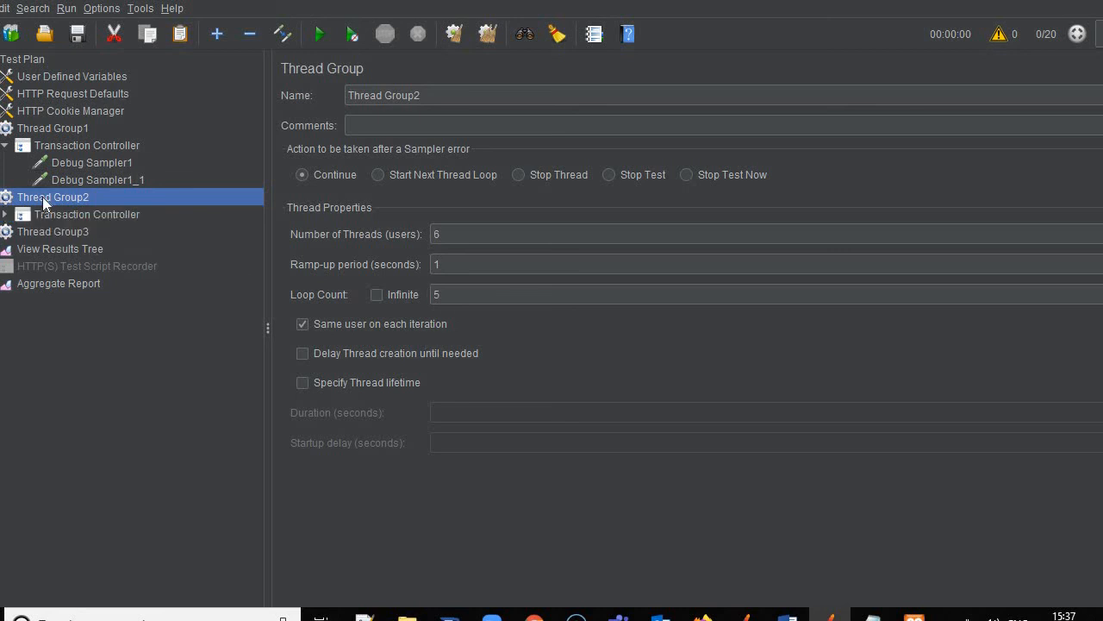
{"action": "key", "text": "Down"}
{"action": "key", "text": "Right"}
{"action": "key", "text": "Down"}
{"action": "key", "text": "Down"}
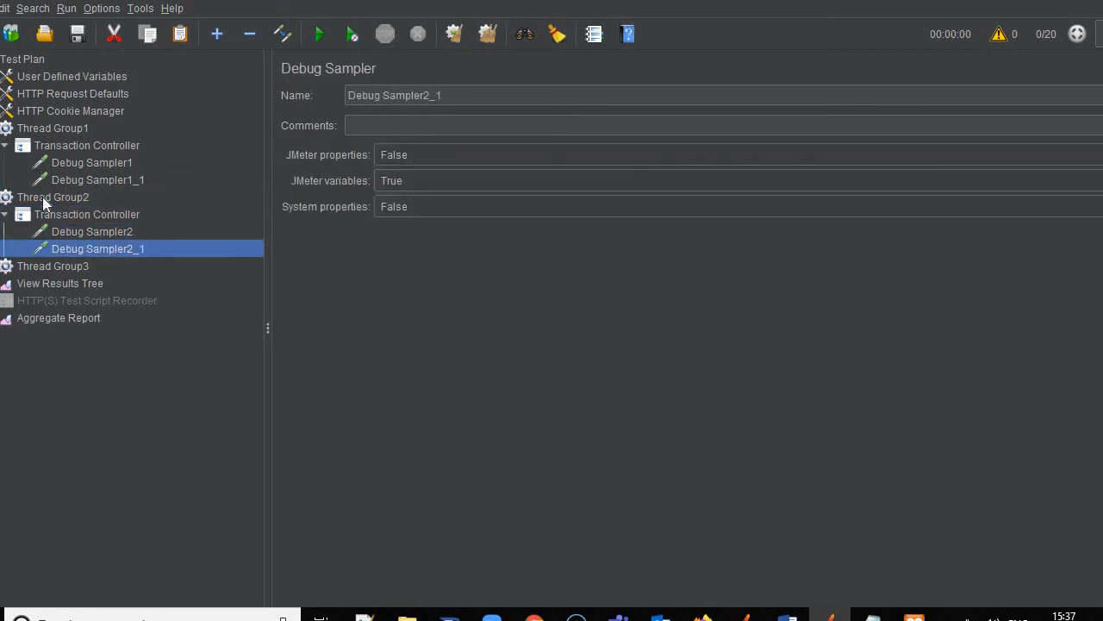
{"action": "key", "text": "Up"}
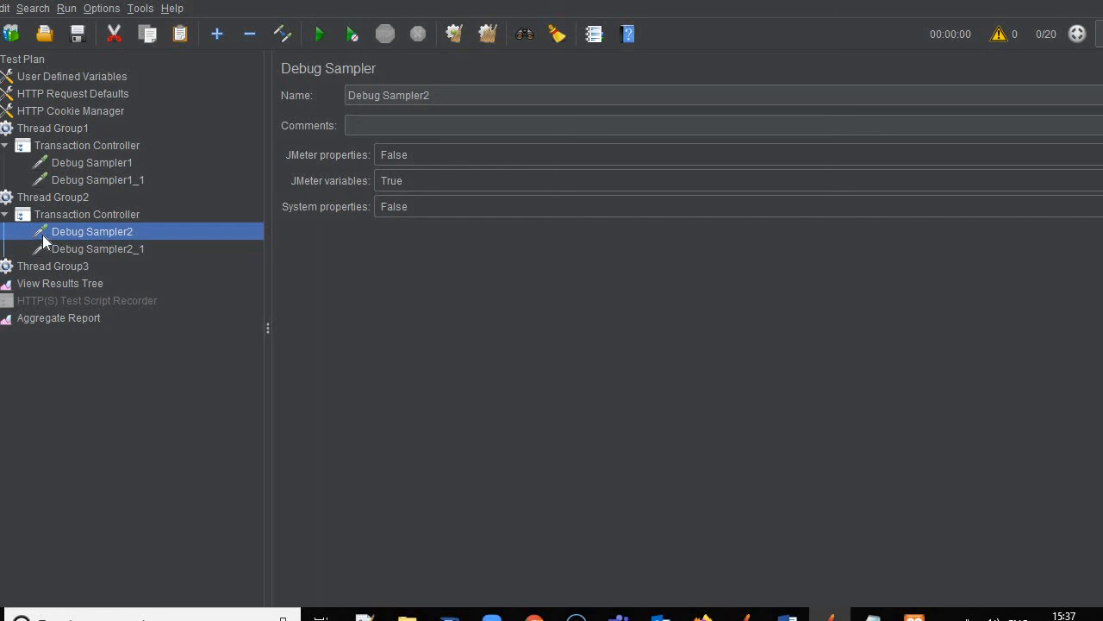
{"action": "left_click", "coordinate": [61, 320]}
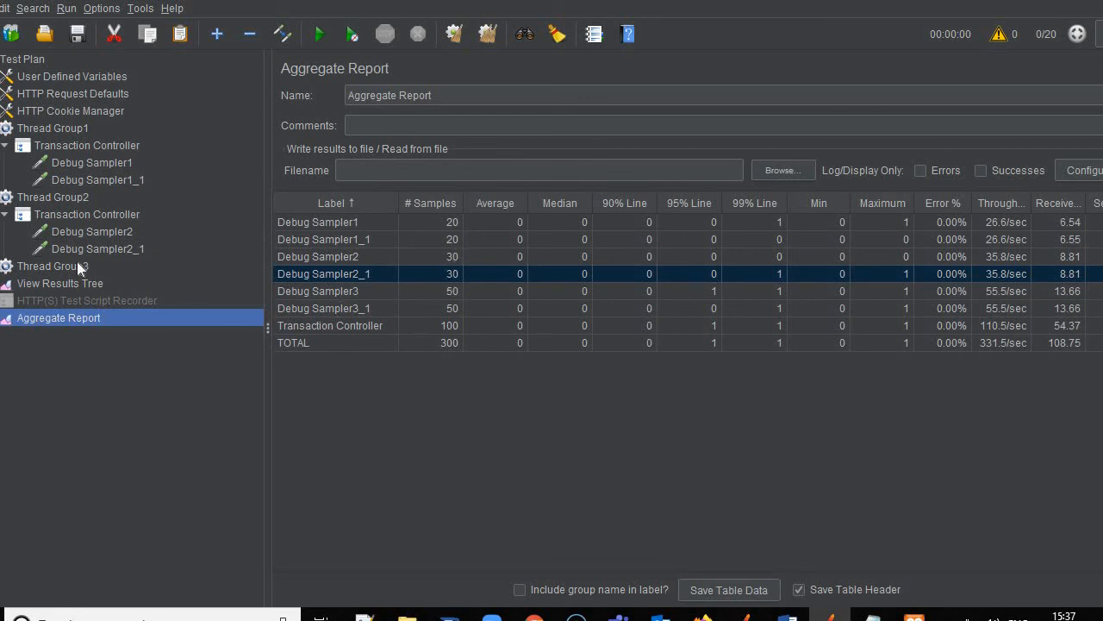
Check Thread Group3's settings and samplers against the sample counts of Debug Sampler3 and Debug Sampler3_1 in the Aggregate Report.
{"action": "double_click", "coordinate": [40, 268]}
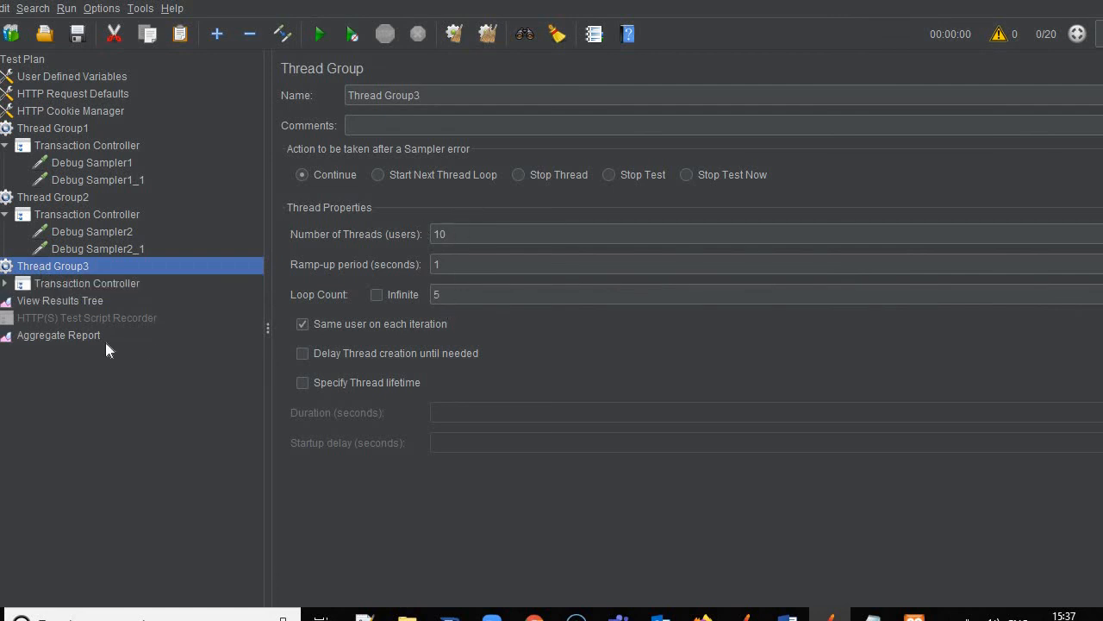
{"action": "left_click", "coordinate": [75, 284]}
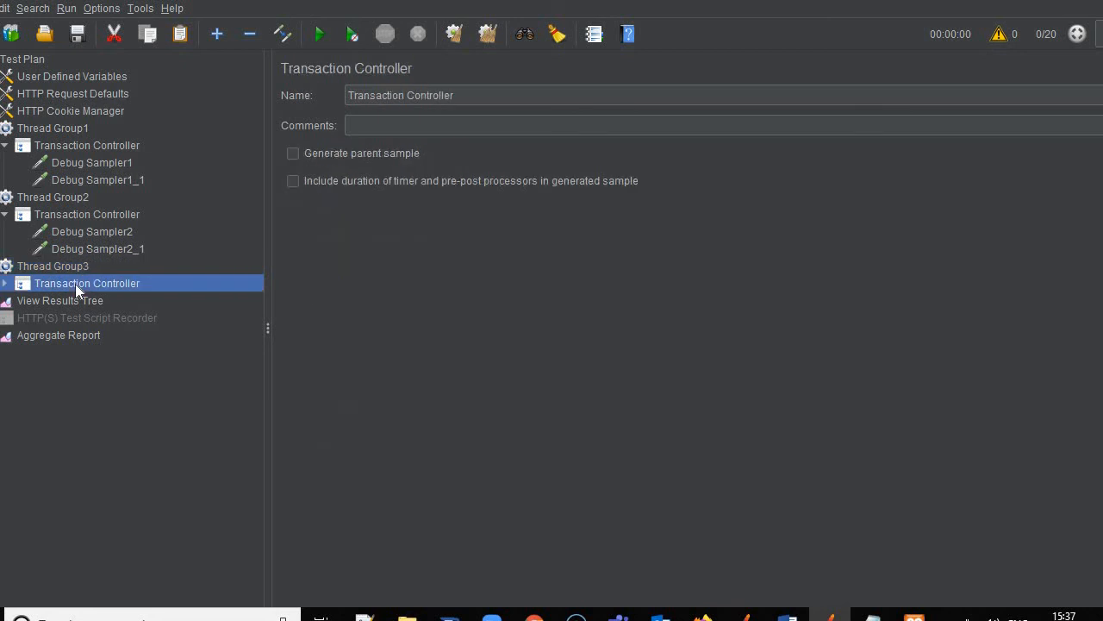
{"action": "double_click", "coordinate": [75, 284]}
{"action": "key", "text": "Down"}
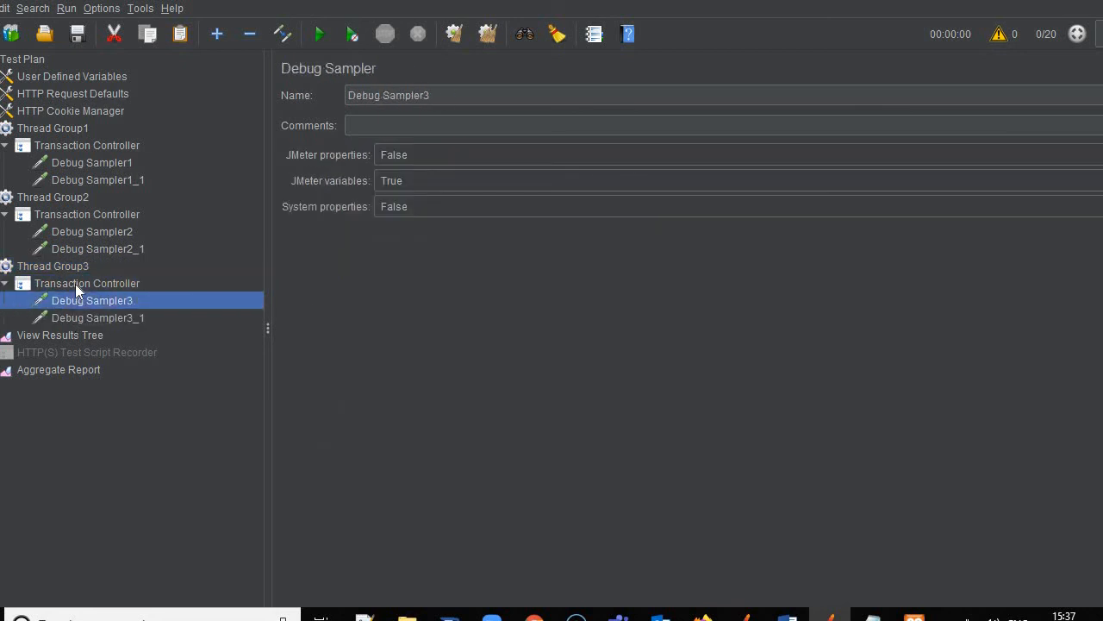
{"action": "left_click", "coordinate": [54, 368]}
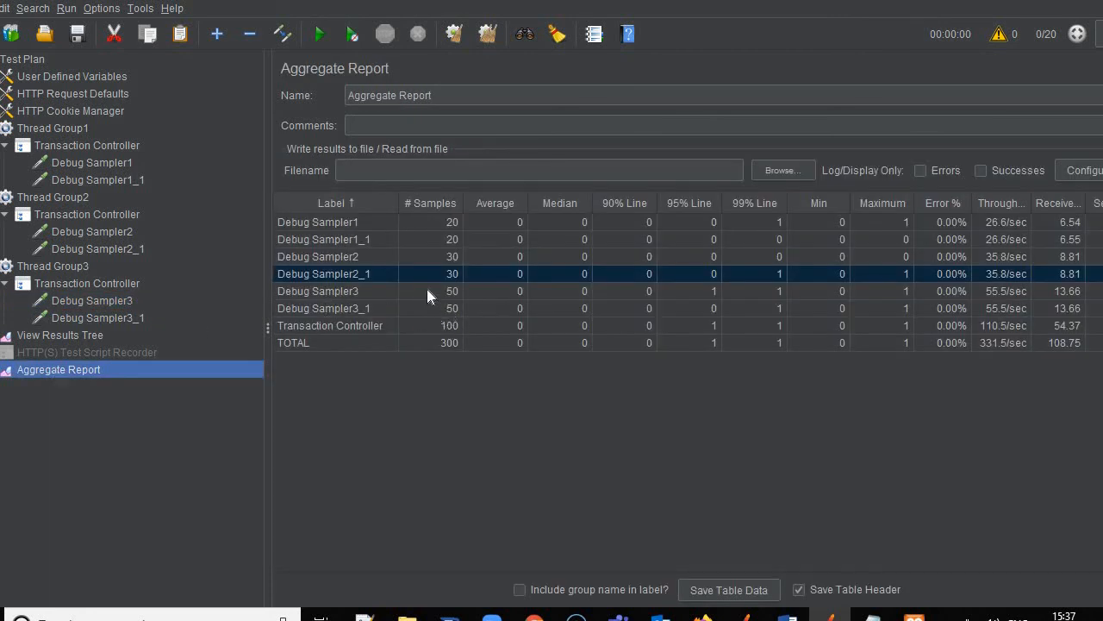
{"action": "left_click", "coordinate": [427, 291]}
{"action": "left_click", "coordinate": [426, 309]}
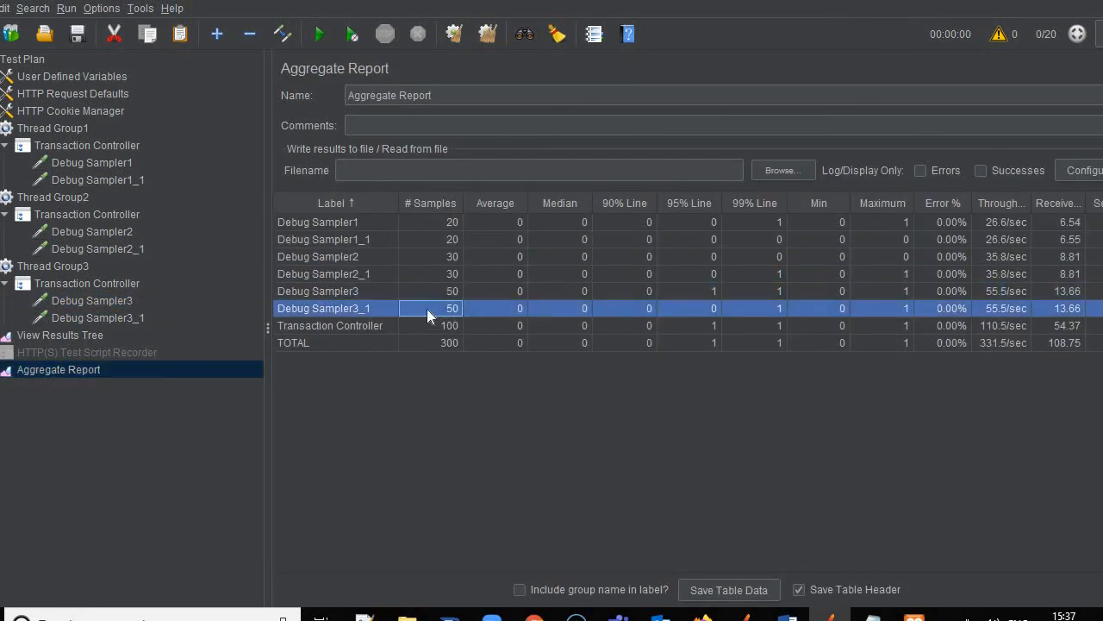
{"action": "left_click", "coordinate": [425, 291]}
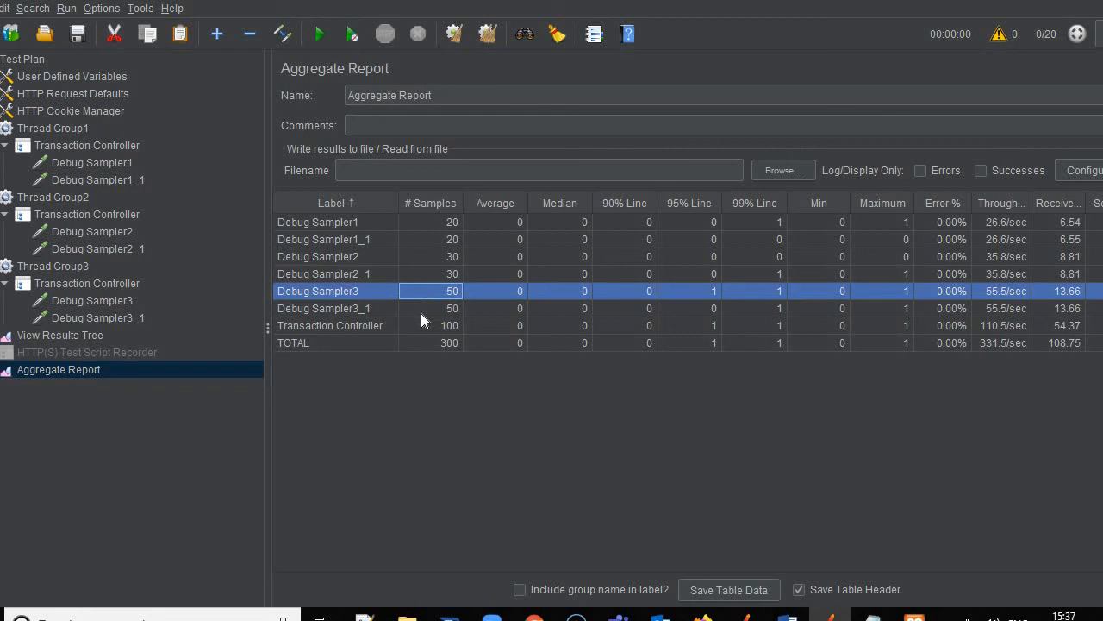
{"action": "left_click", "coordinate": [419, 306]}
{"action": "left_click", "coordinate": [411, 295]}
Examine the Transaction Controller's sample count in the Aggregate Report alongside the Debug Sampler3 row.
{"action": "left_click", "coordinate": [422, 325]}
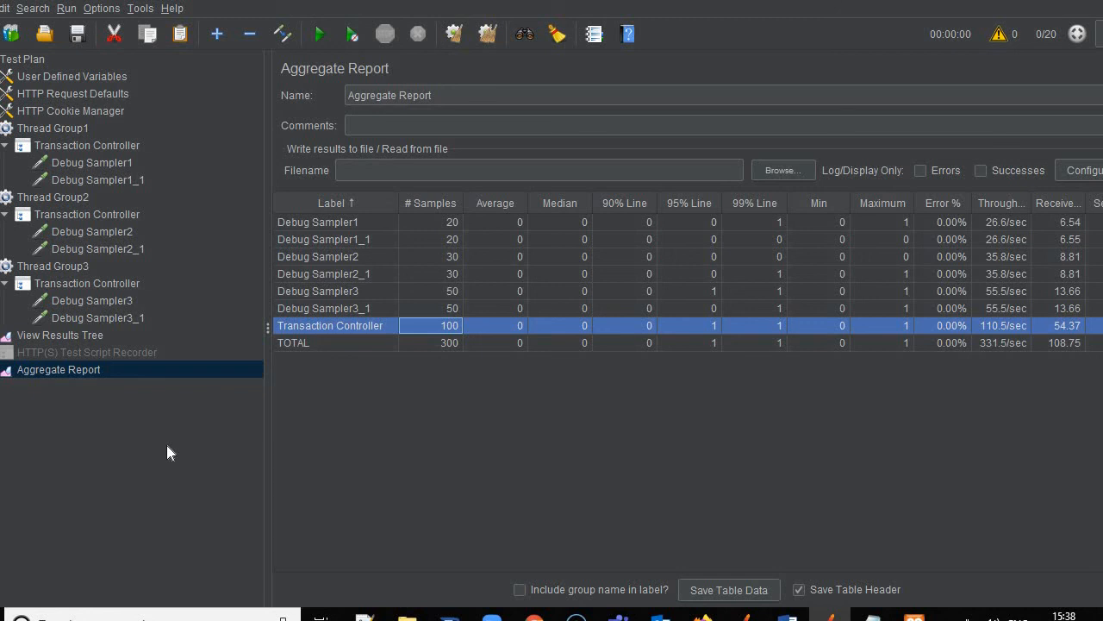
{"action": "key", "text": "F2"}
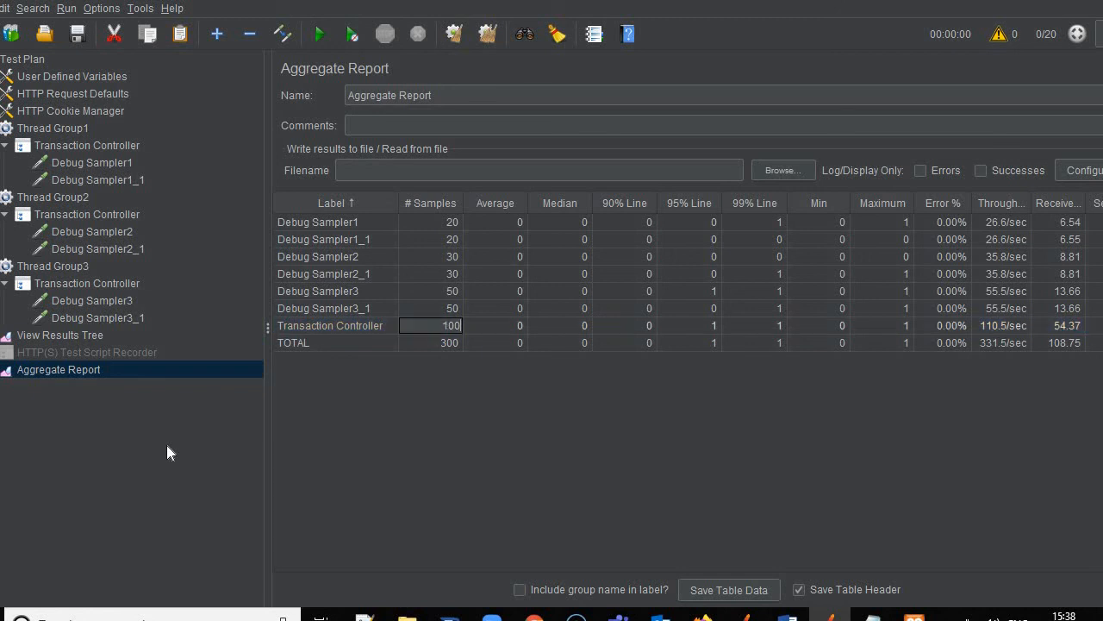
{"action": "left_click", "coordinate": [519, 292]}
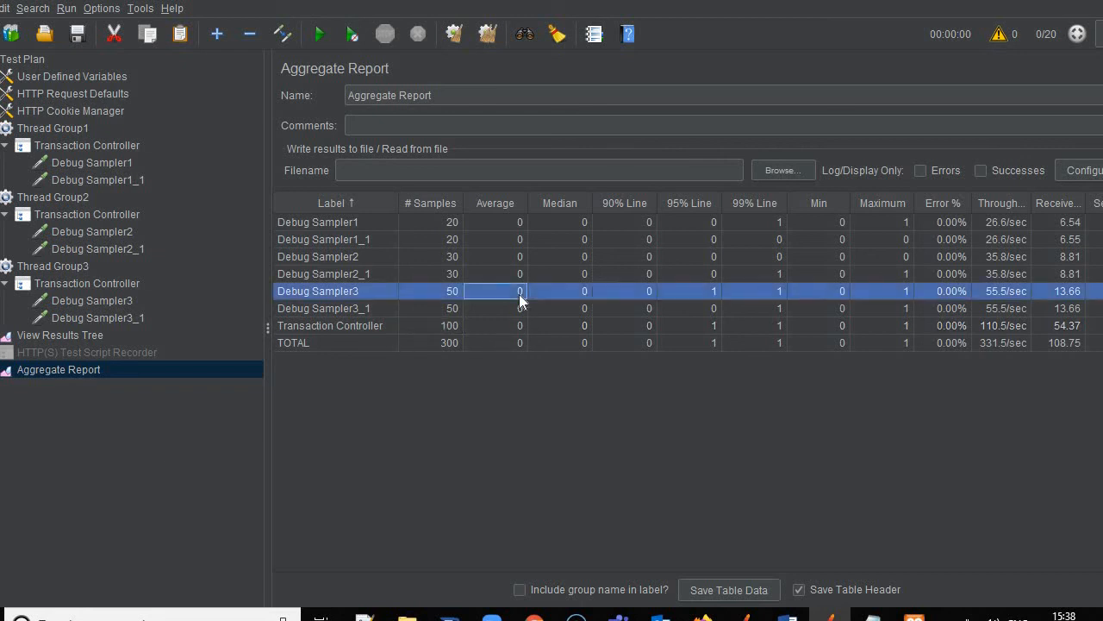